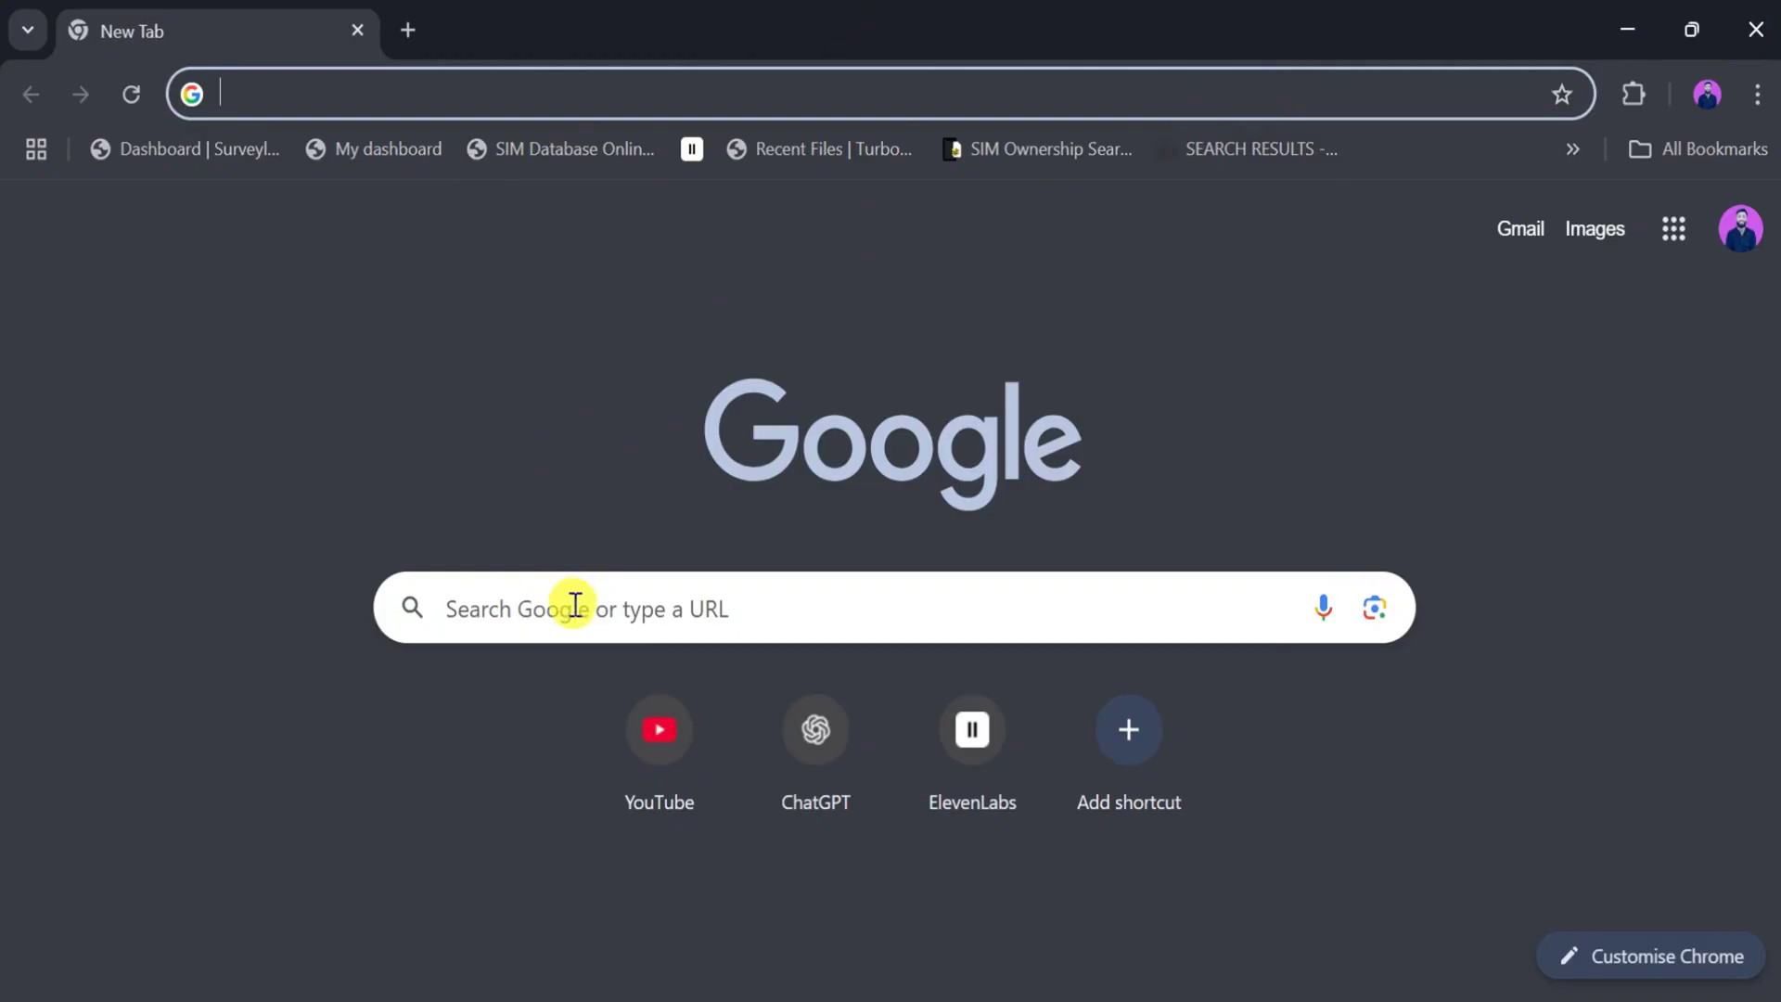
# Step: Search Google for 'chatart' and open the ChatArt website from the results
pyautogui.click(575, 605)
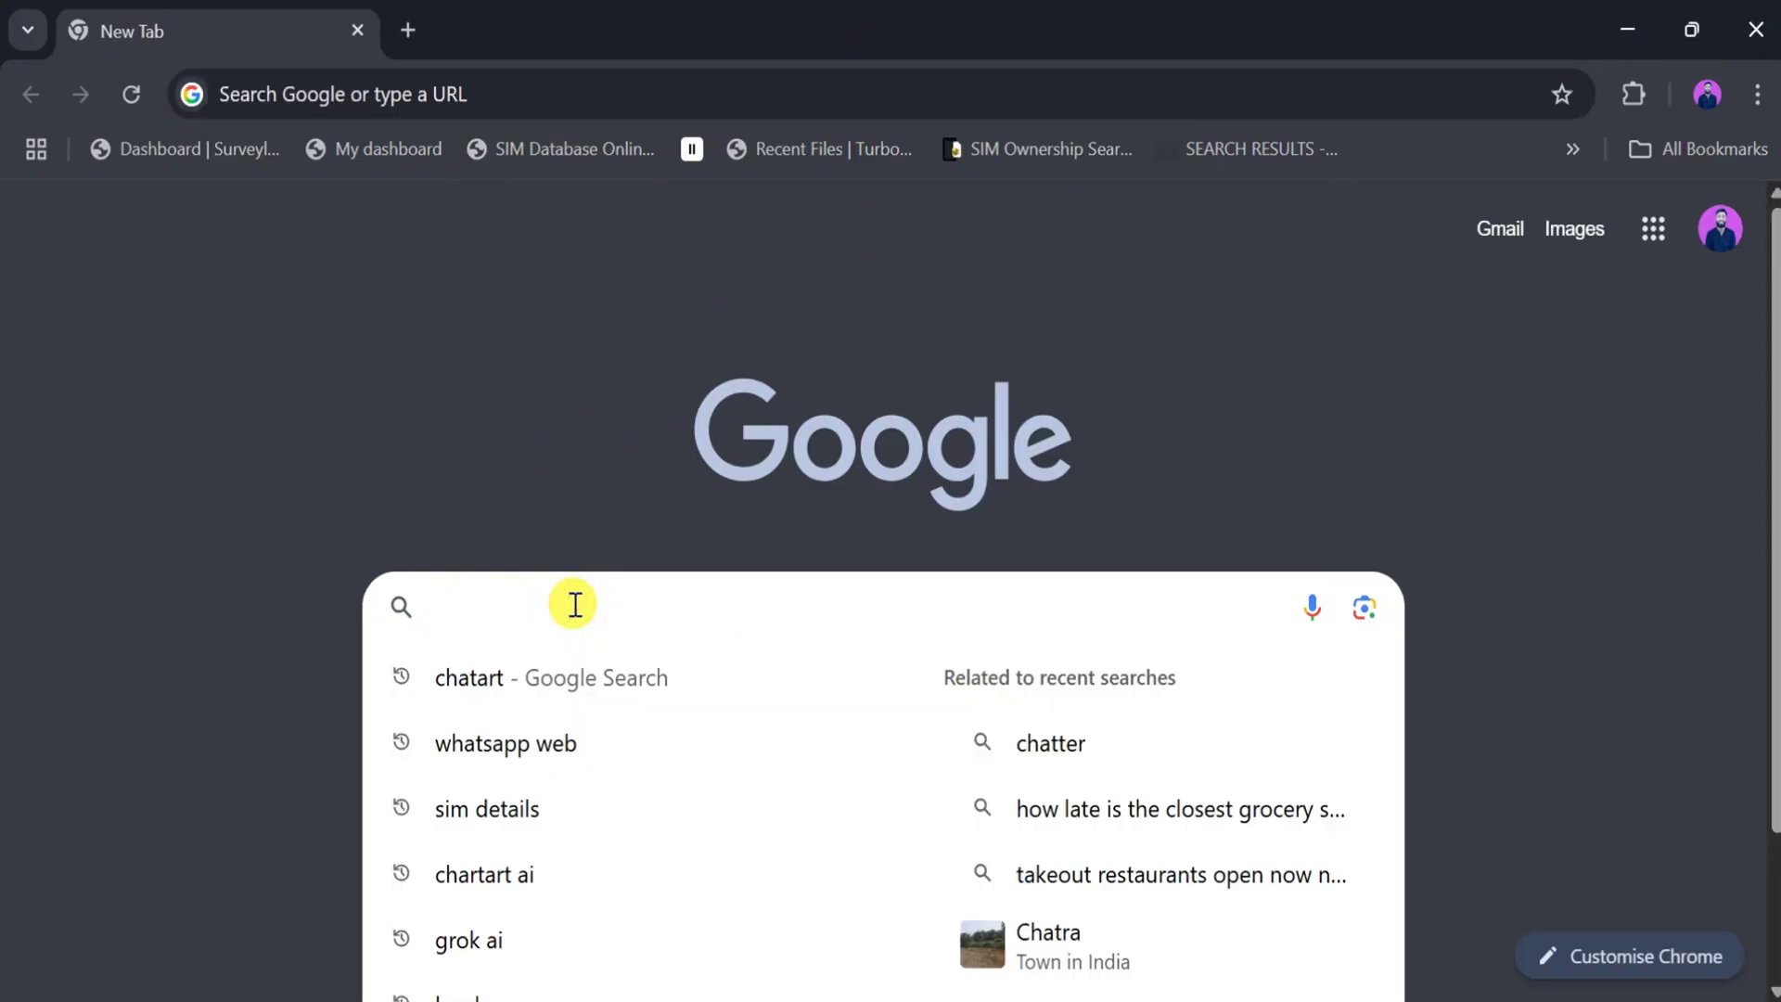
pyautogui.write('chatart')
pyautogui.press('Return')
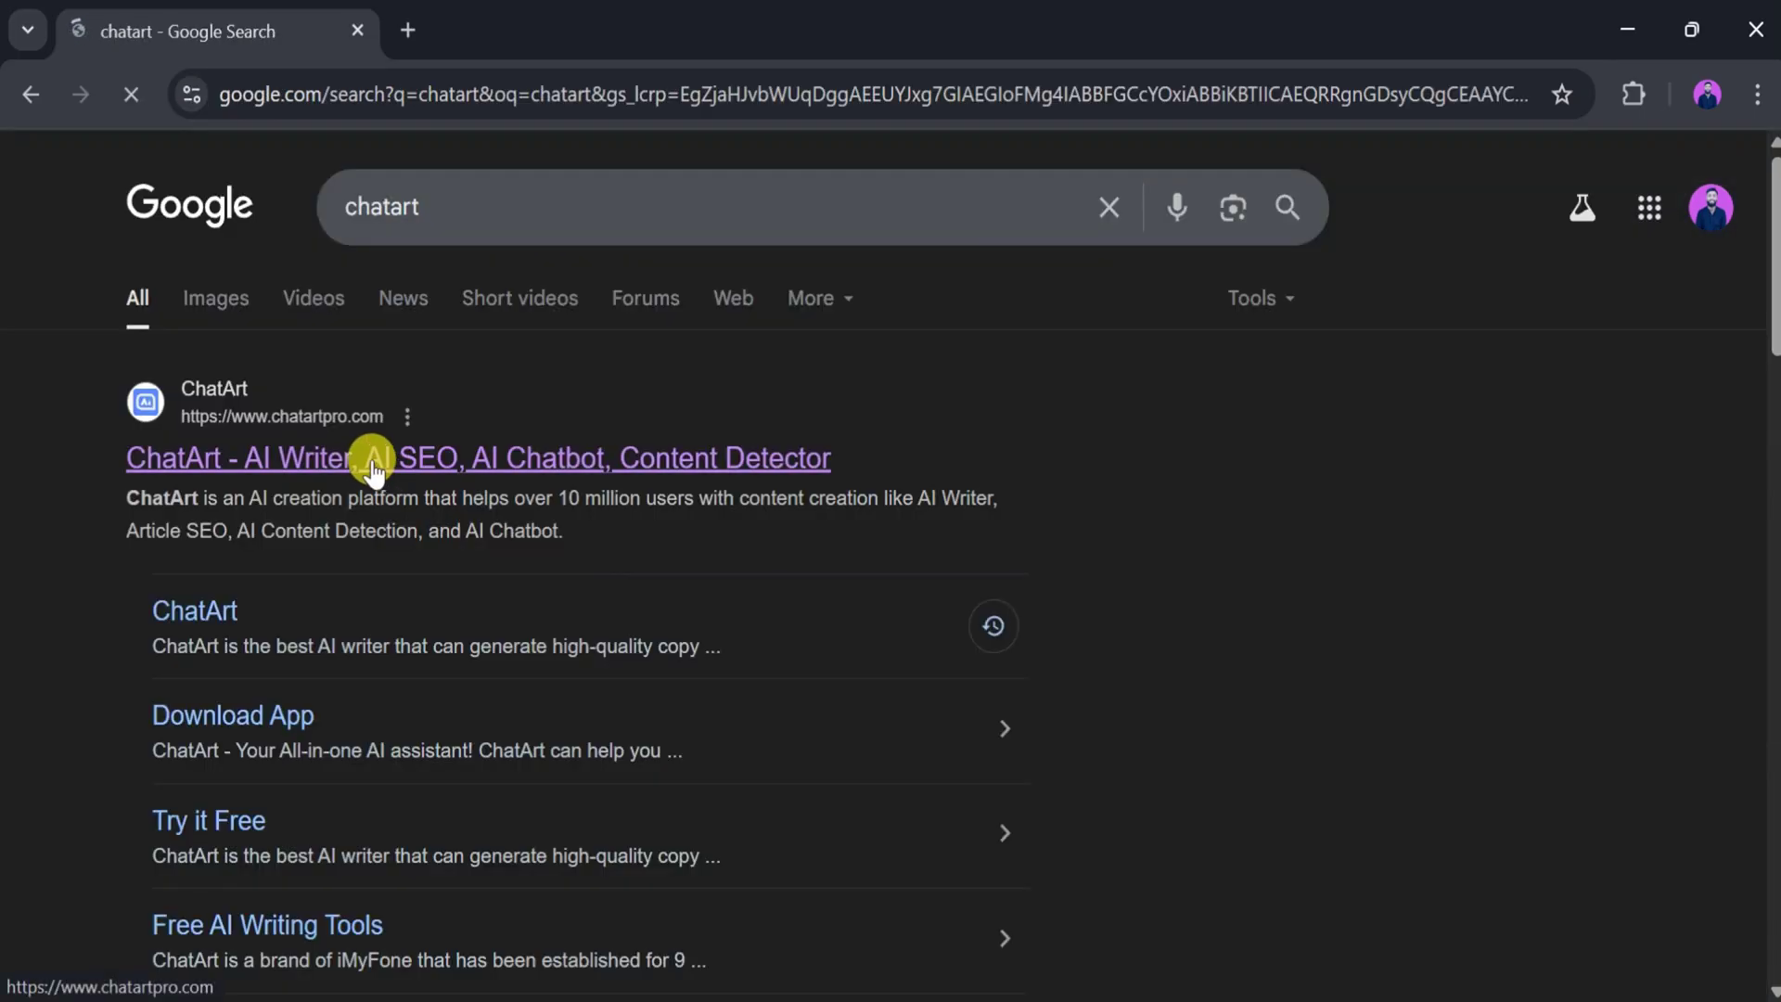
pyautogui.click(372, 460)
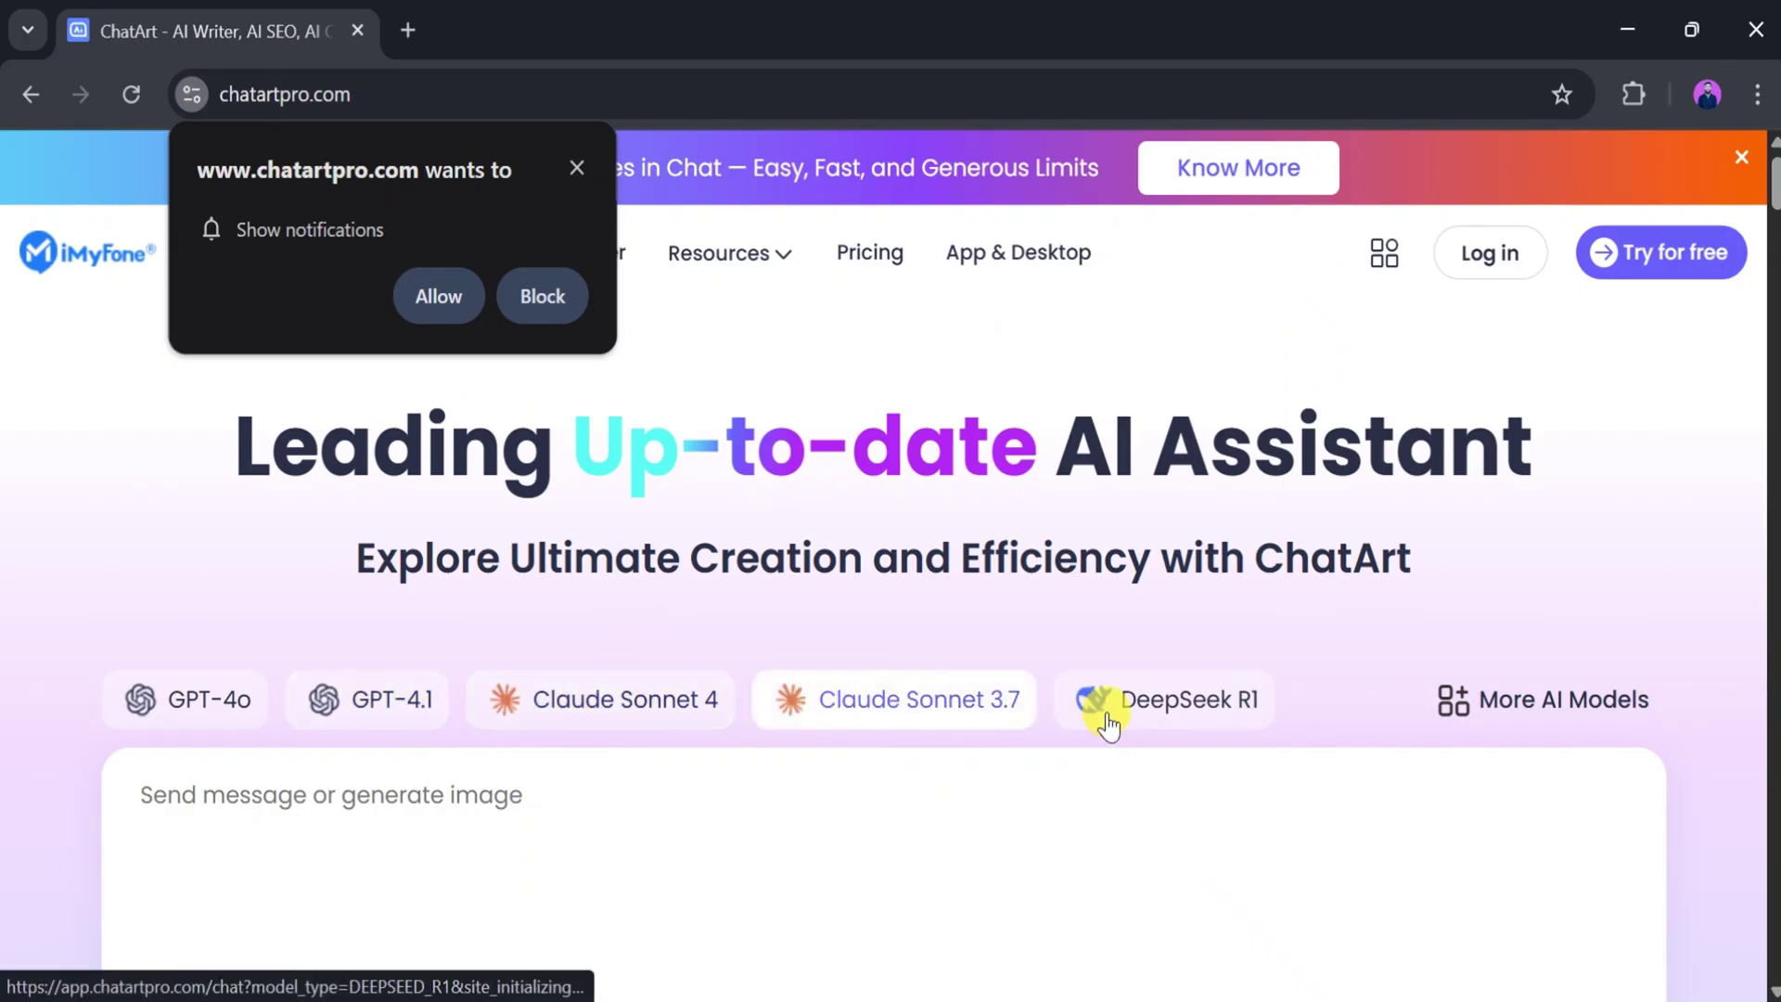
# Step: Scroll the ChatArt homepage, launch the chat workspace and view its GPT-4.1 model list
pyautogui.scroll(-2, 1511, 719)
pyautogui.scroll(-4, 1511, 717)
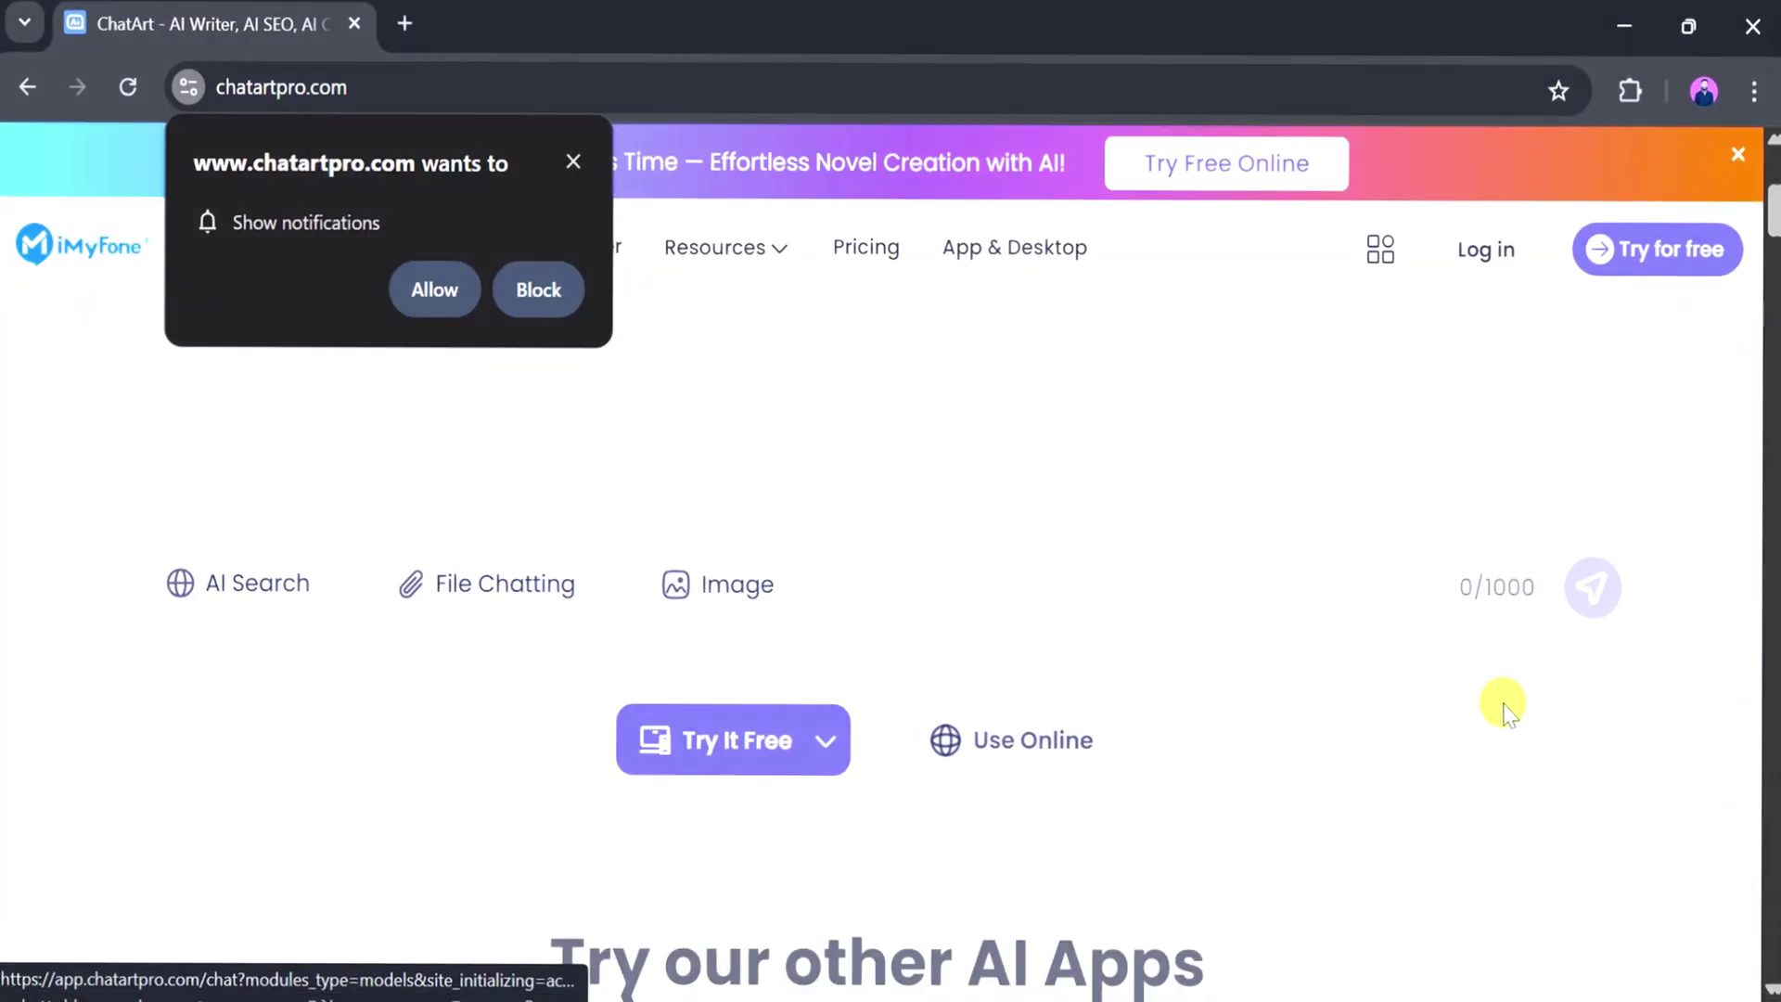
pyautogui.moveTo(761, 719)
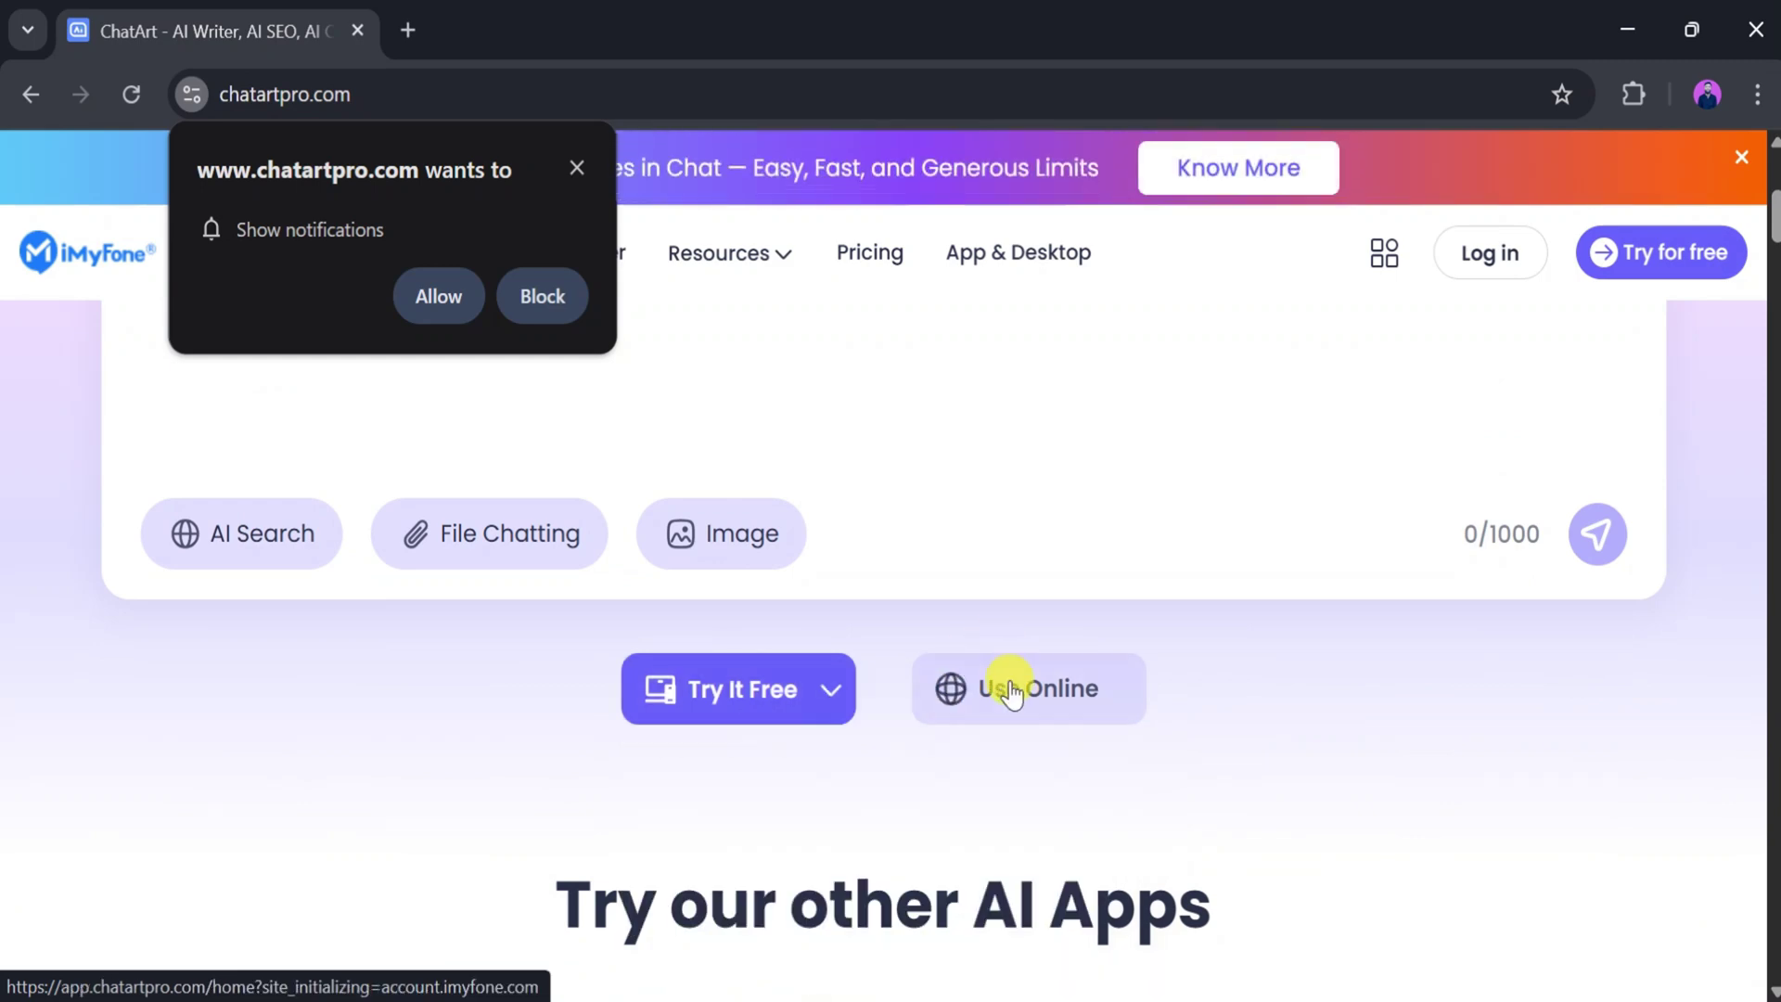
pyautogui.scroll(-2, 1011, 696)
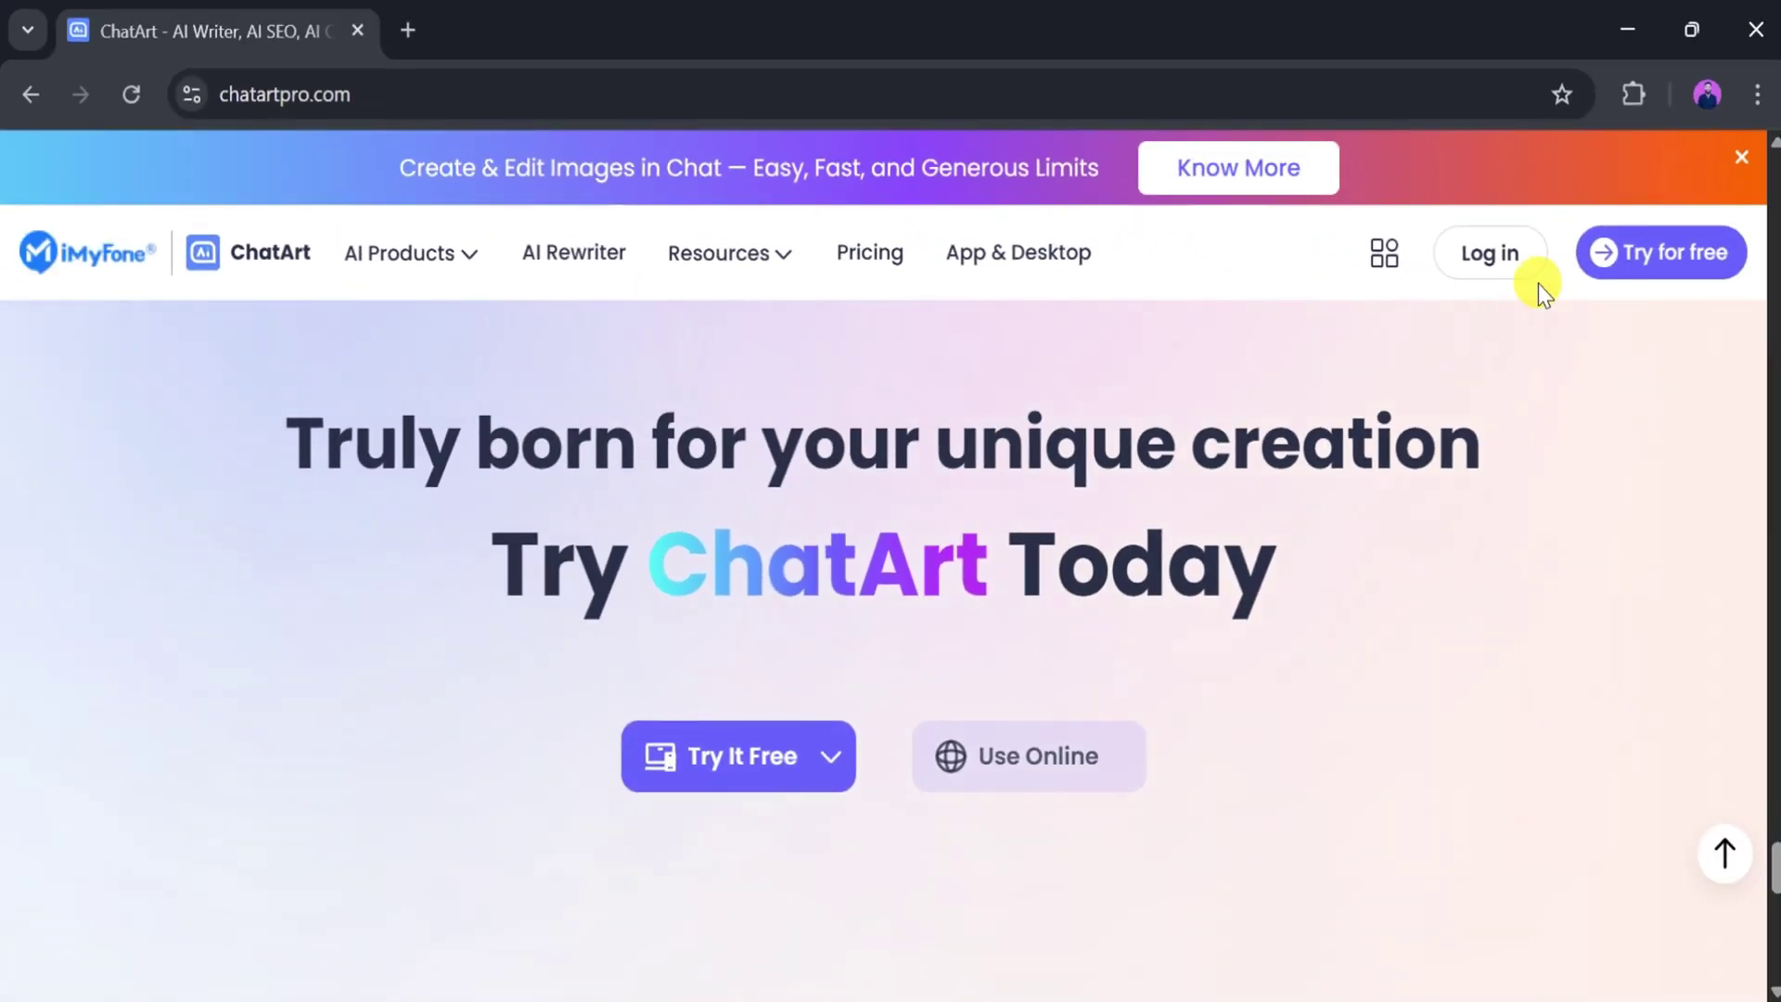
pyautogui.click(1647, 265)
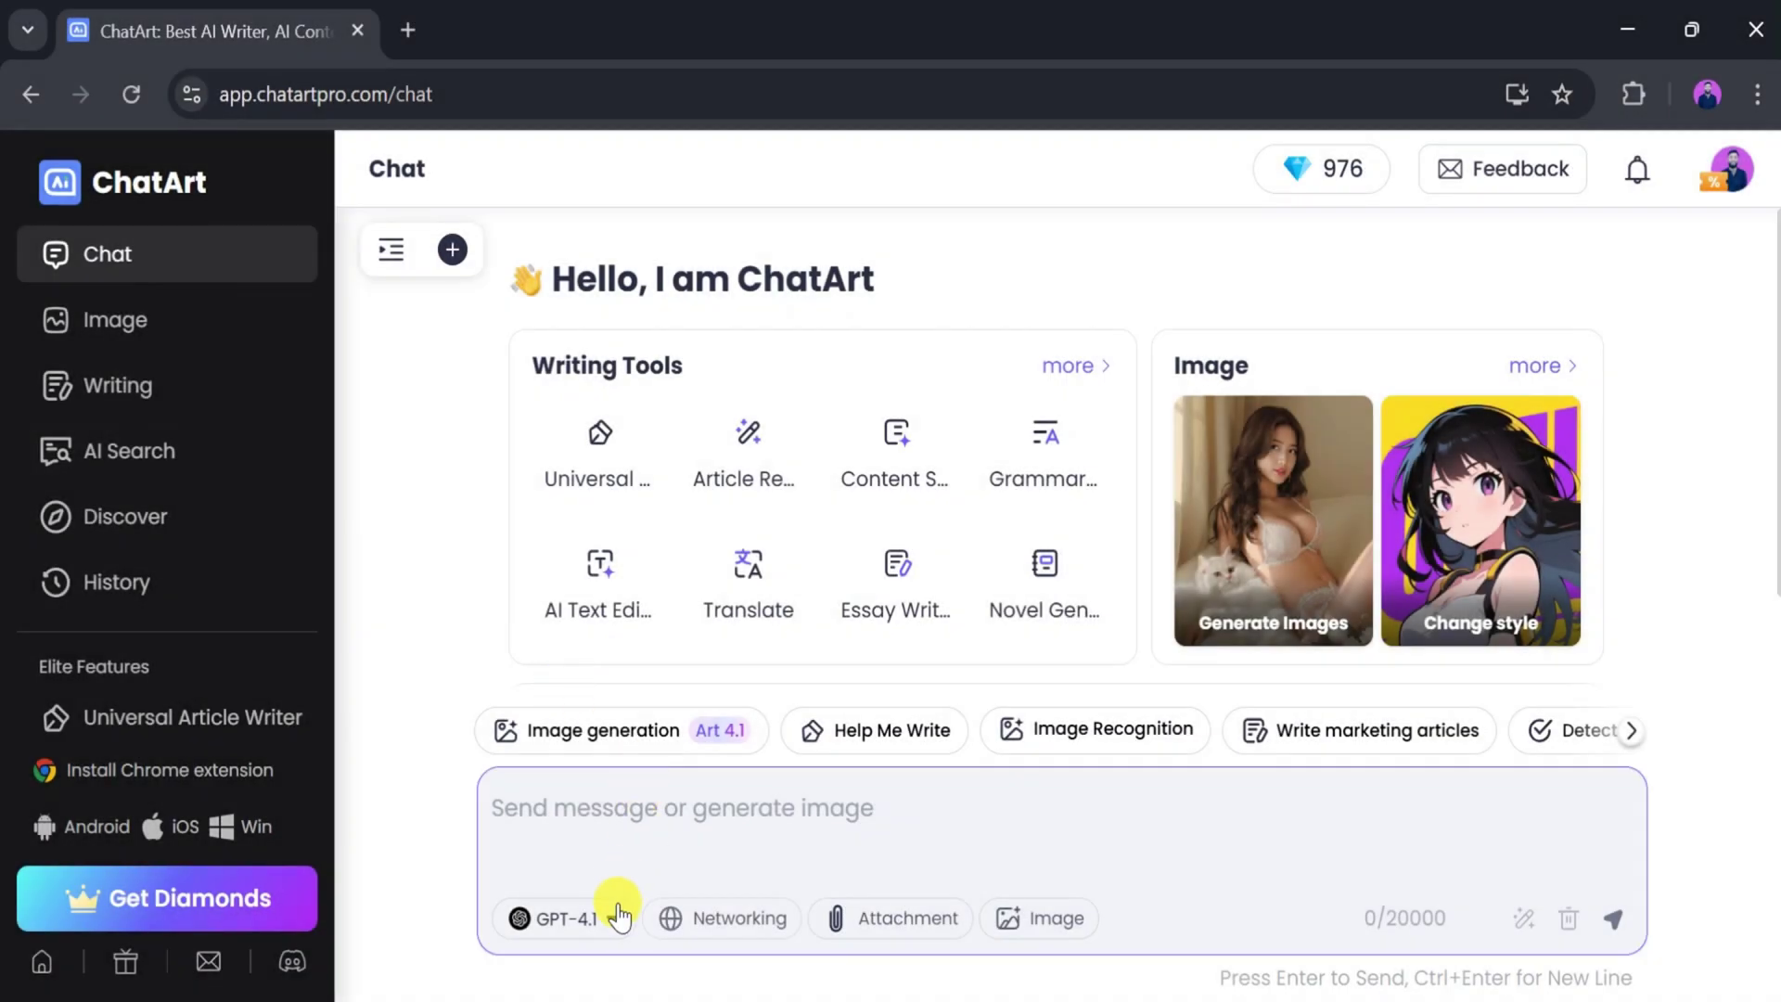
pyautogui.click(609, 918)
# Step: Ask GPT-4.1 'what is bitcoin?', optimizing the question into a detailed prompt before sending
pyautogui.scroll(-6, 599, 698)
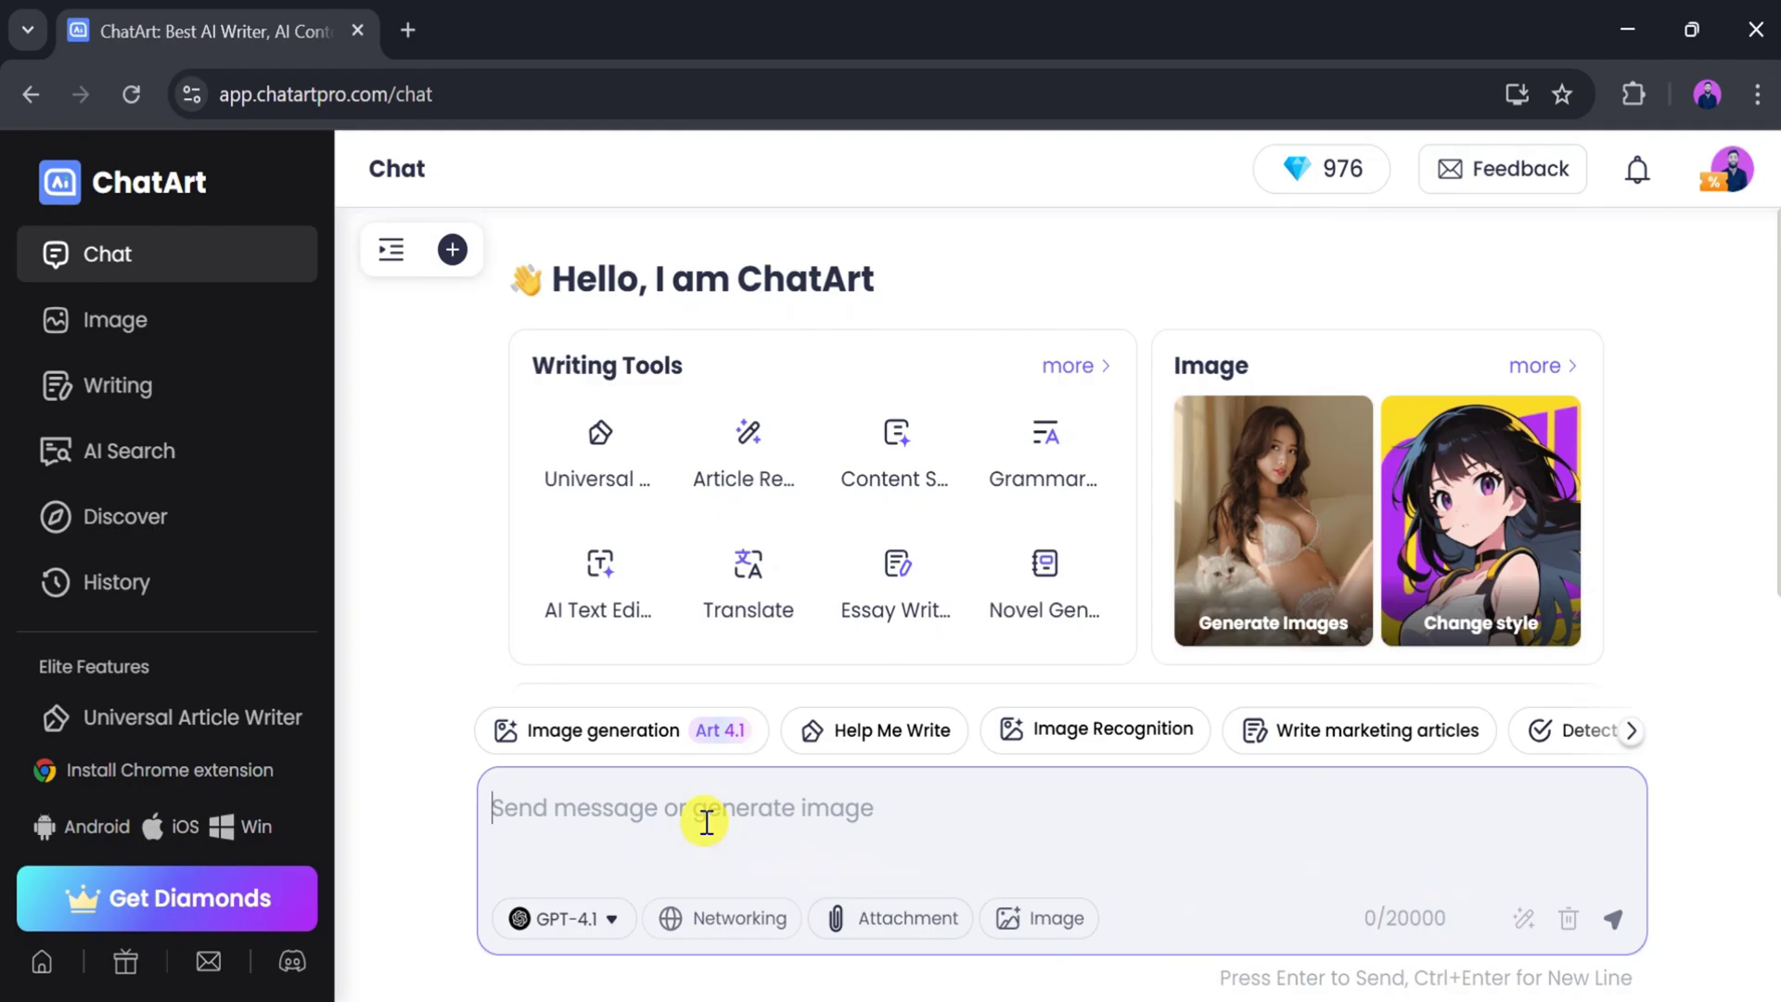
pyautogui.write('what is bitcoin?')
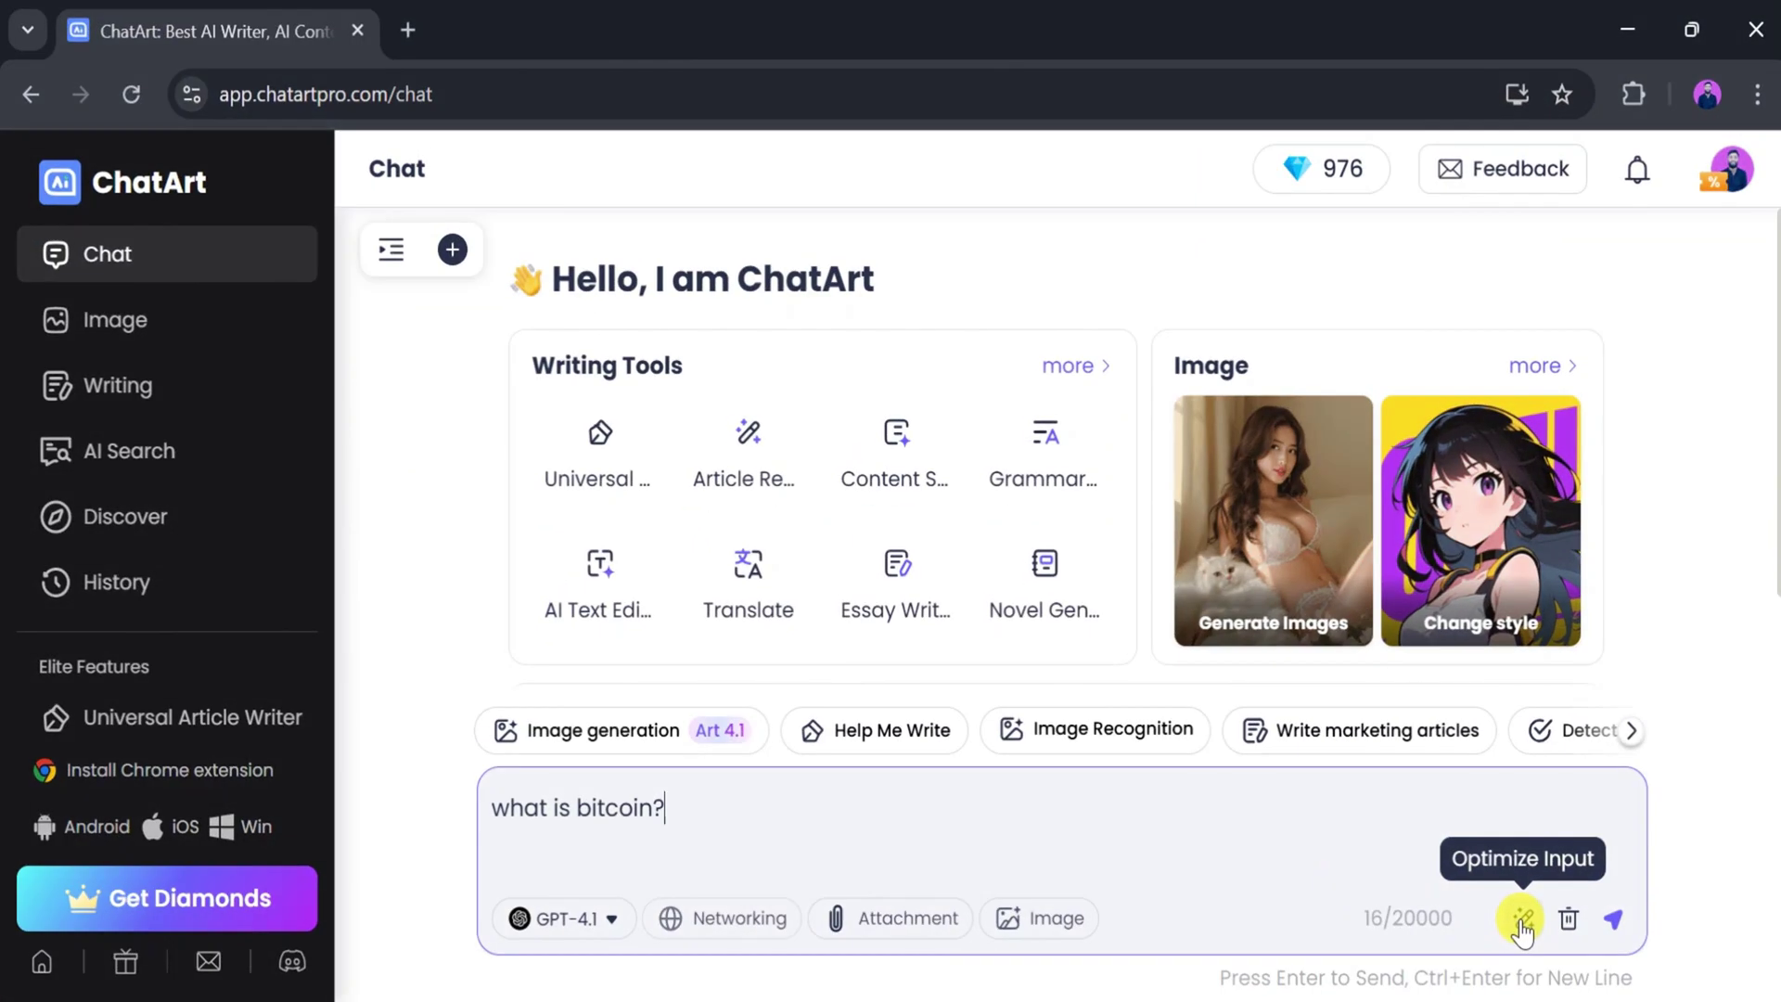
pyautogui.click(1522, 921)
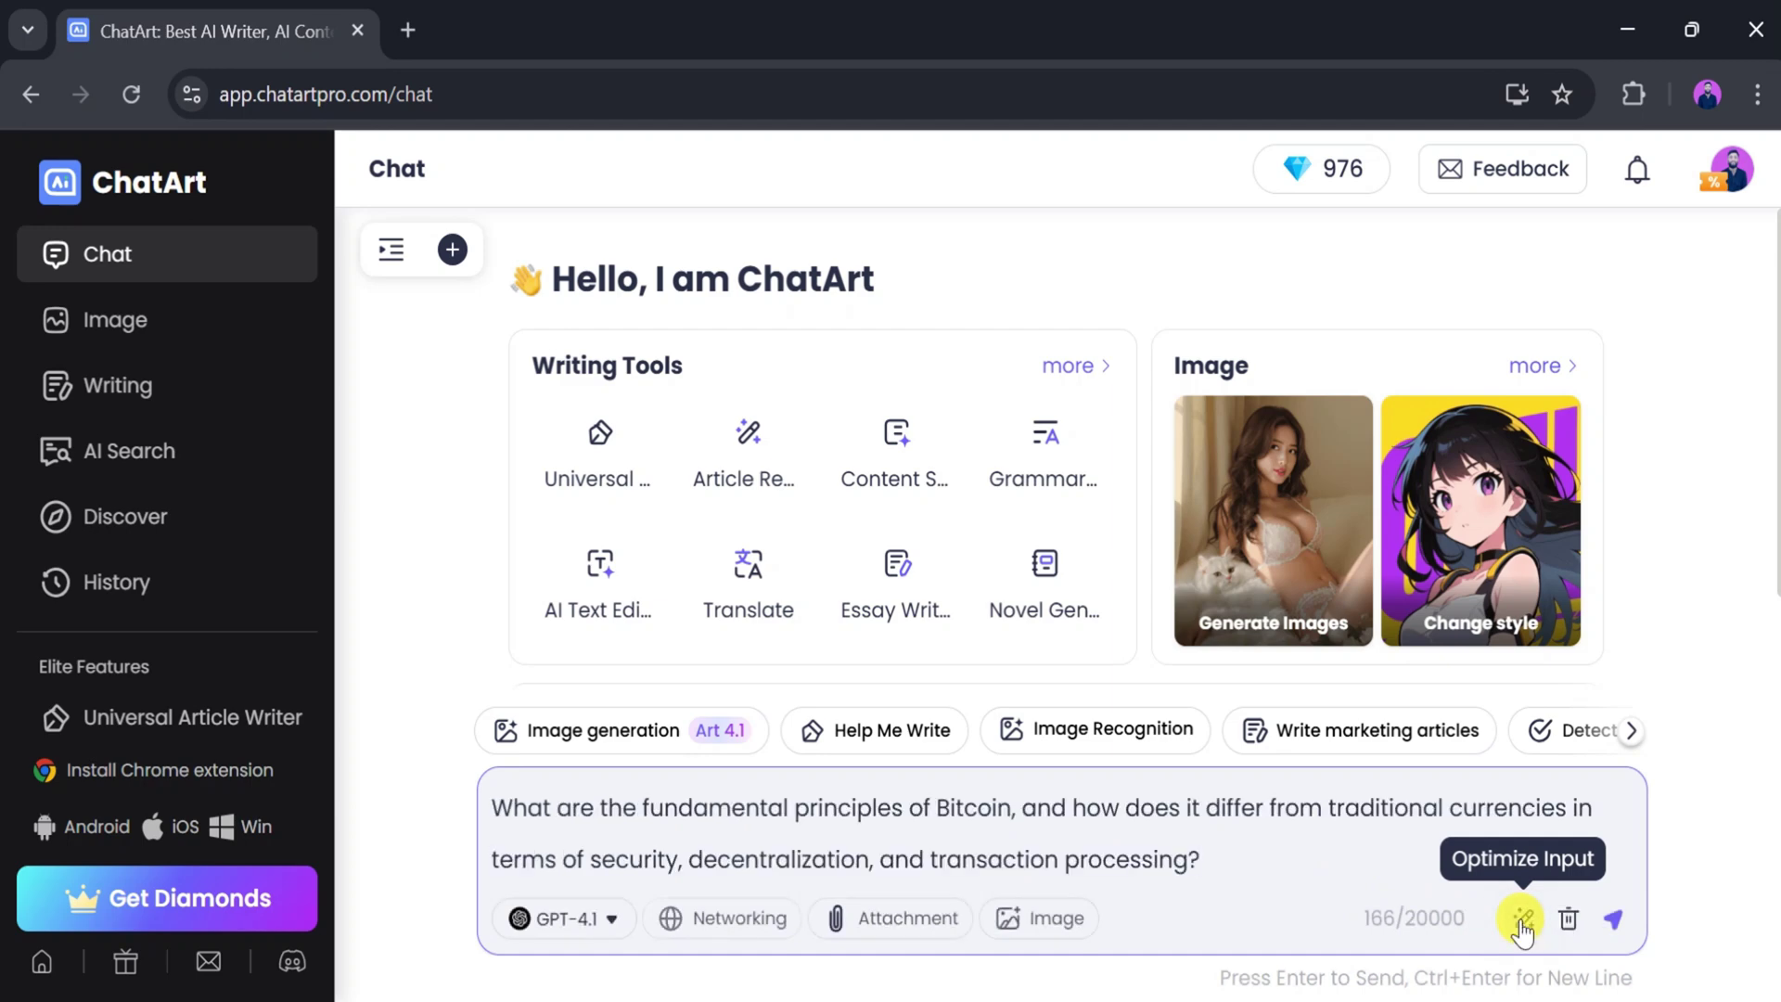
pyautogui.click(1616, 916)
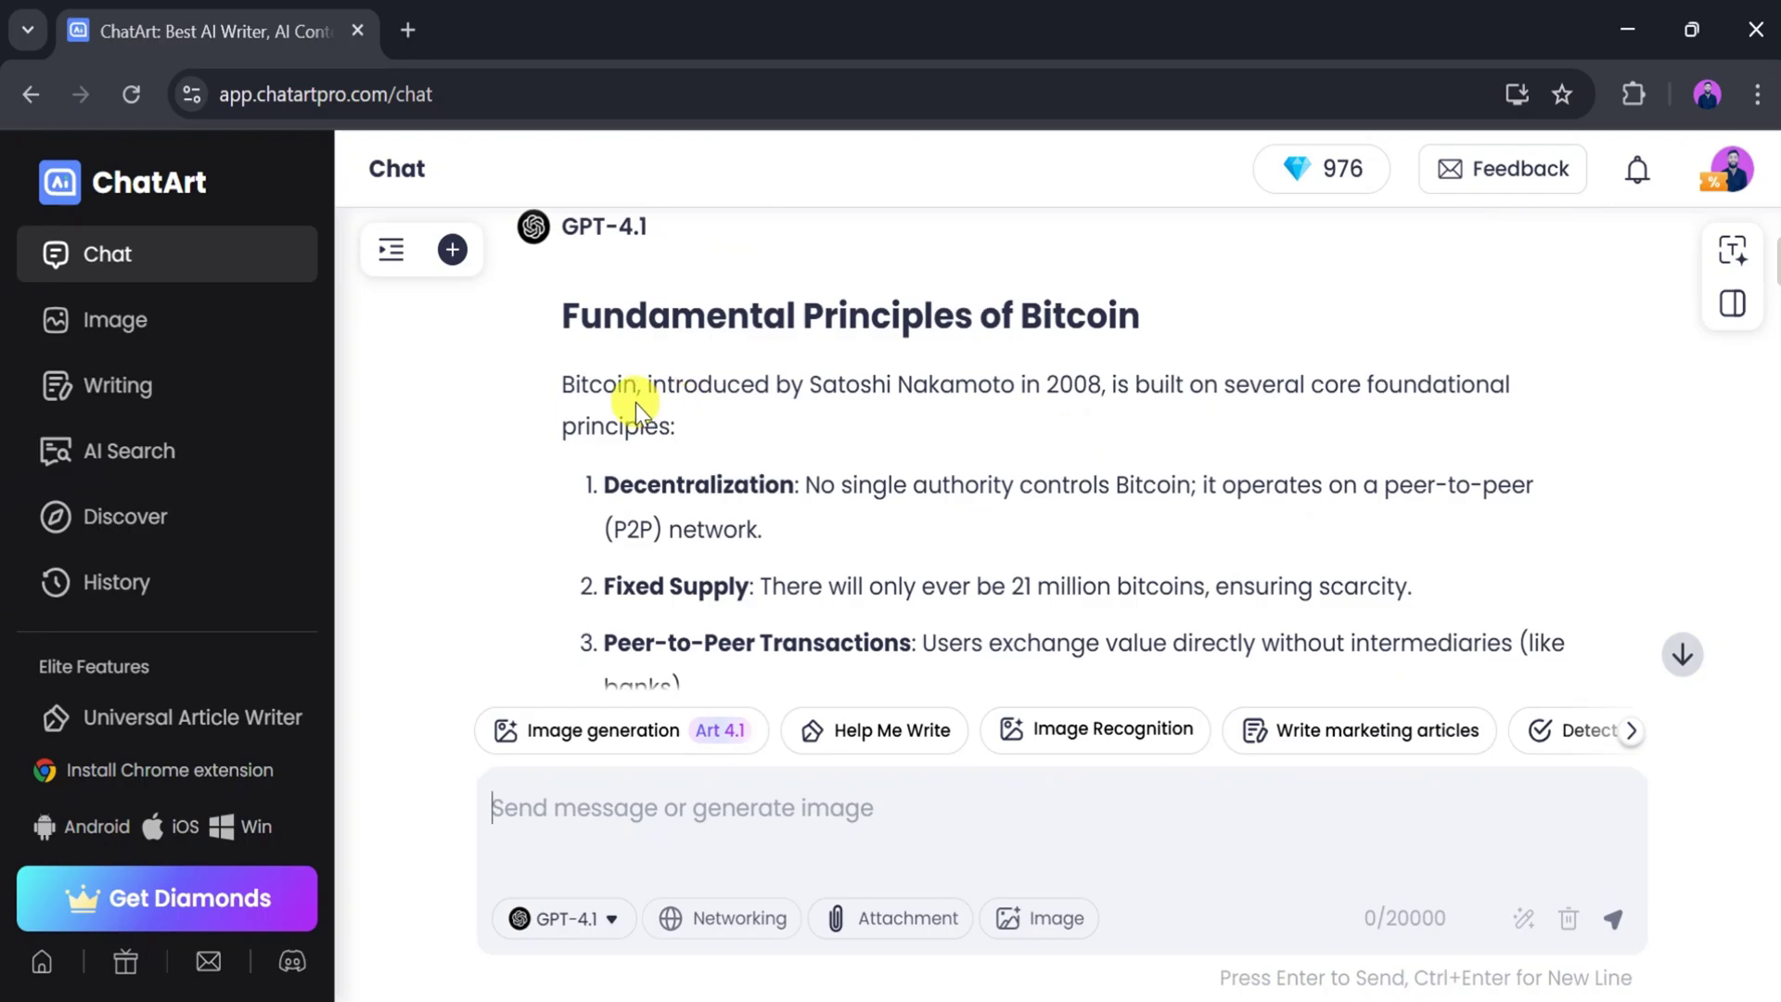
# Step: Read the Bitcoin answer to its end, checking Copy, Regenerate and Optimize, then go to Image
pyautogui.scroll(-1, 815, 409)
pyautogui.scroll(-2, 815, 409)
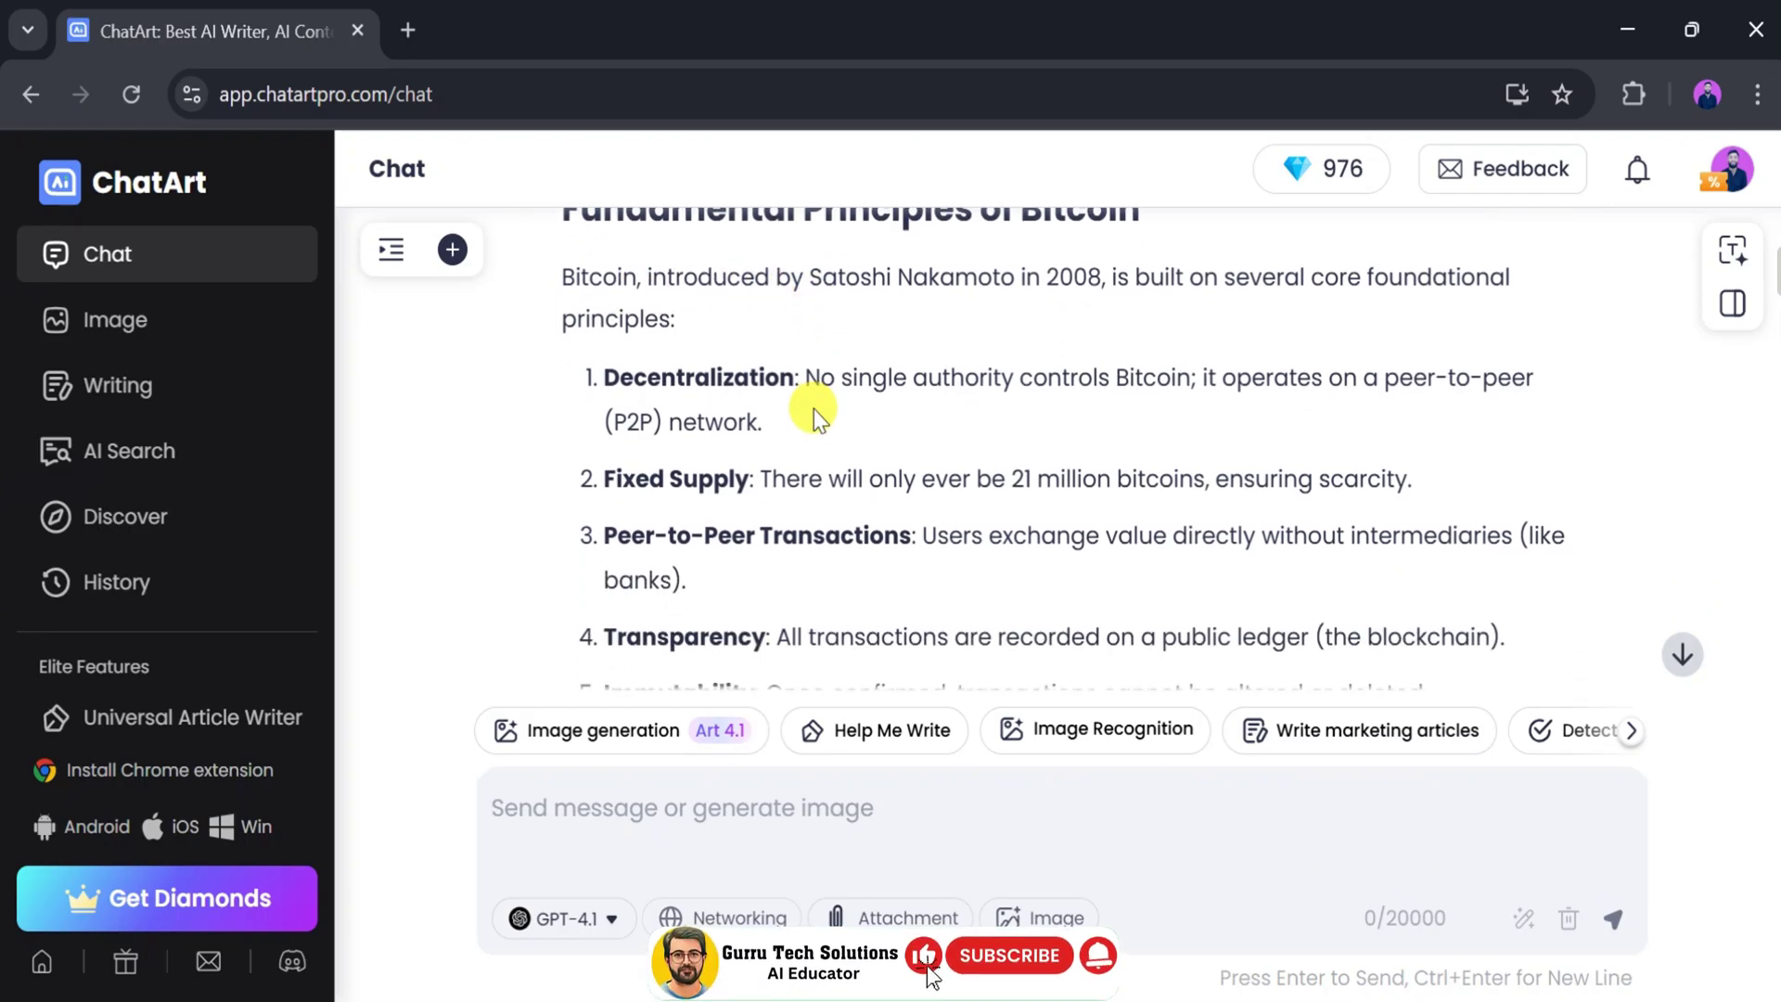
pyautogui.scroll(-1, 815, 409)
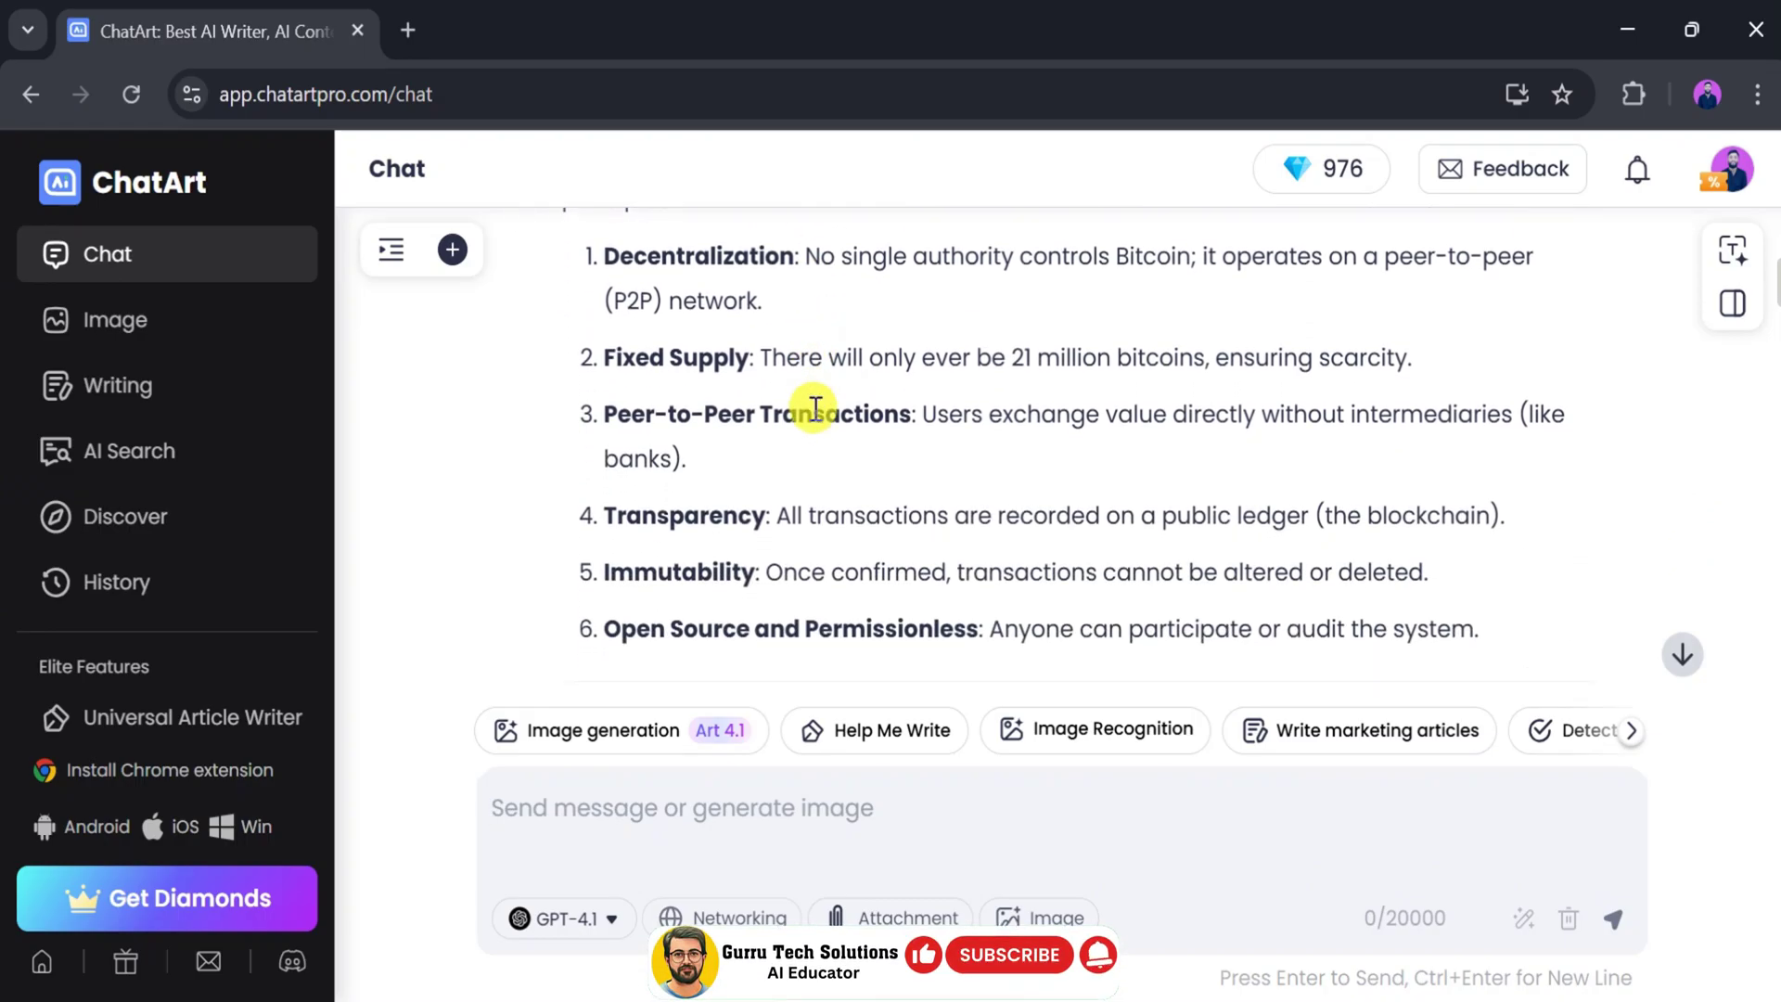
pyautogui.scroll(-1, 815, 409)
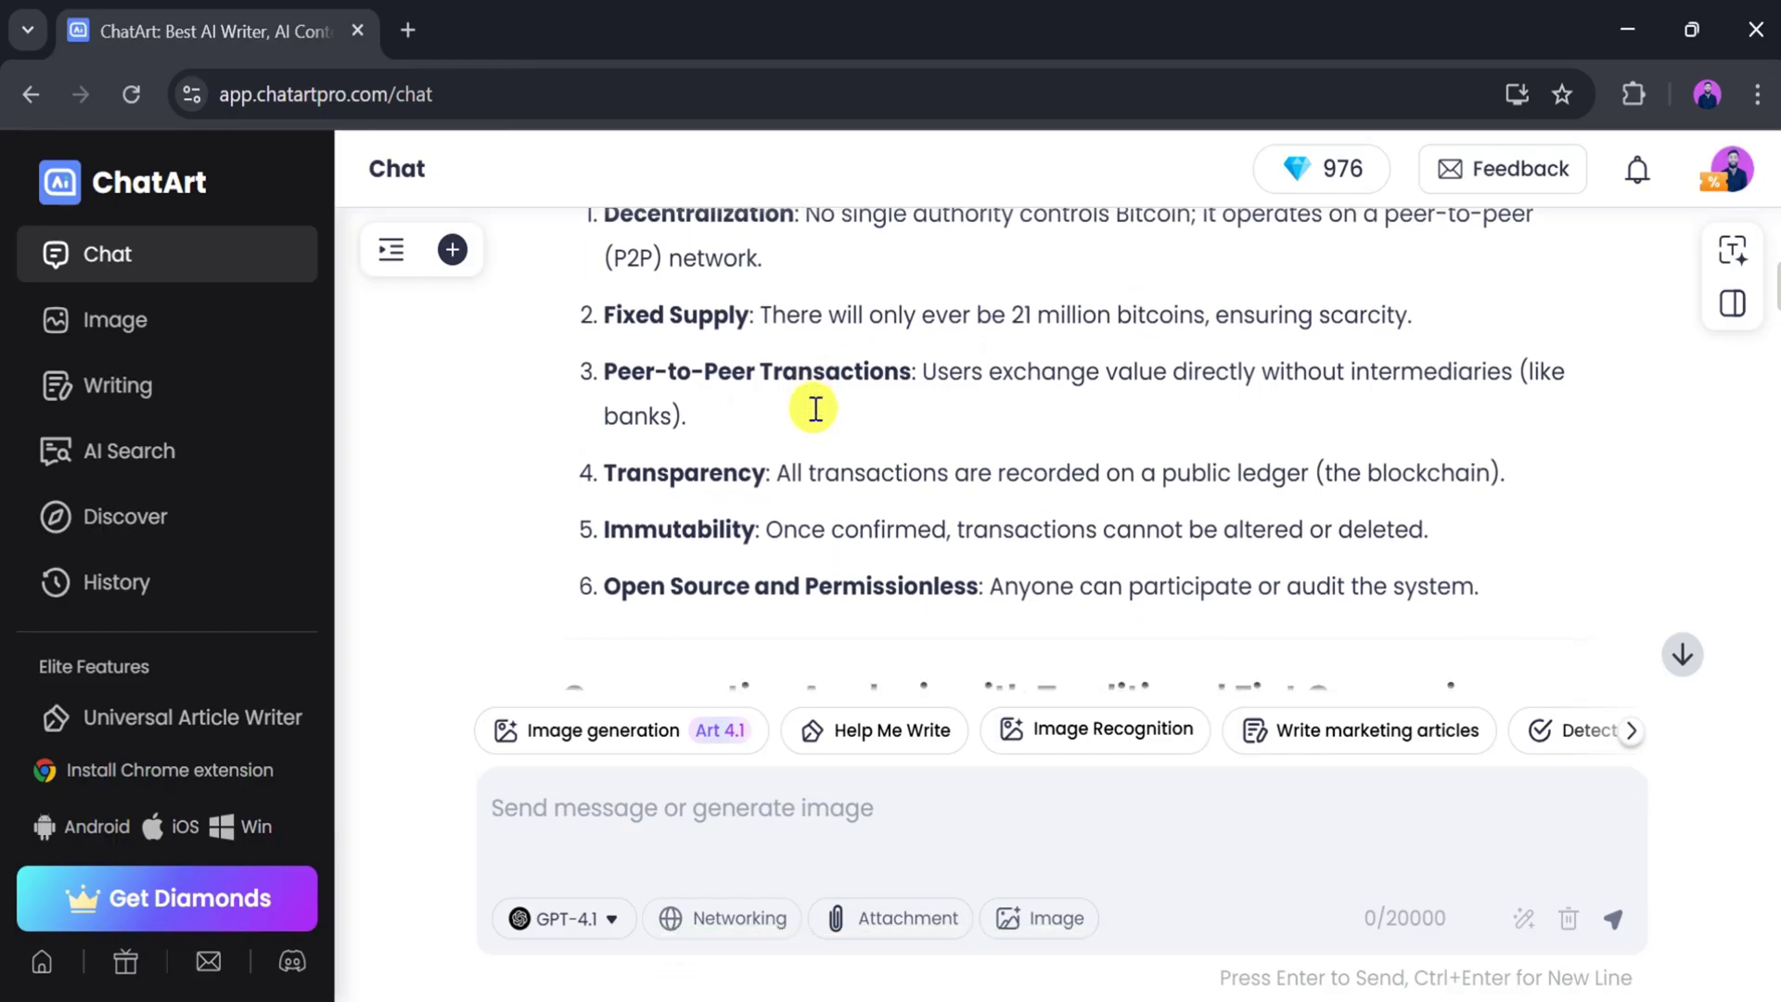
pyautogui.scroll(-1, 815, 409)
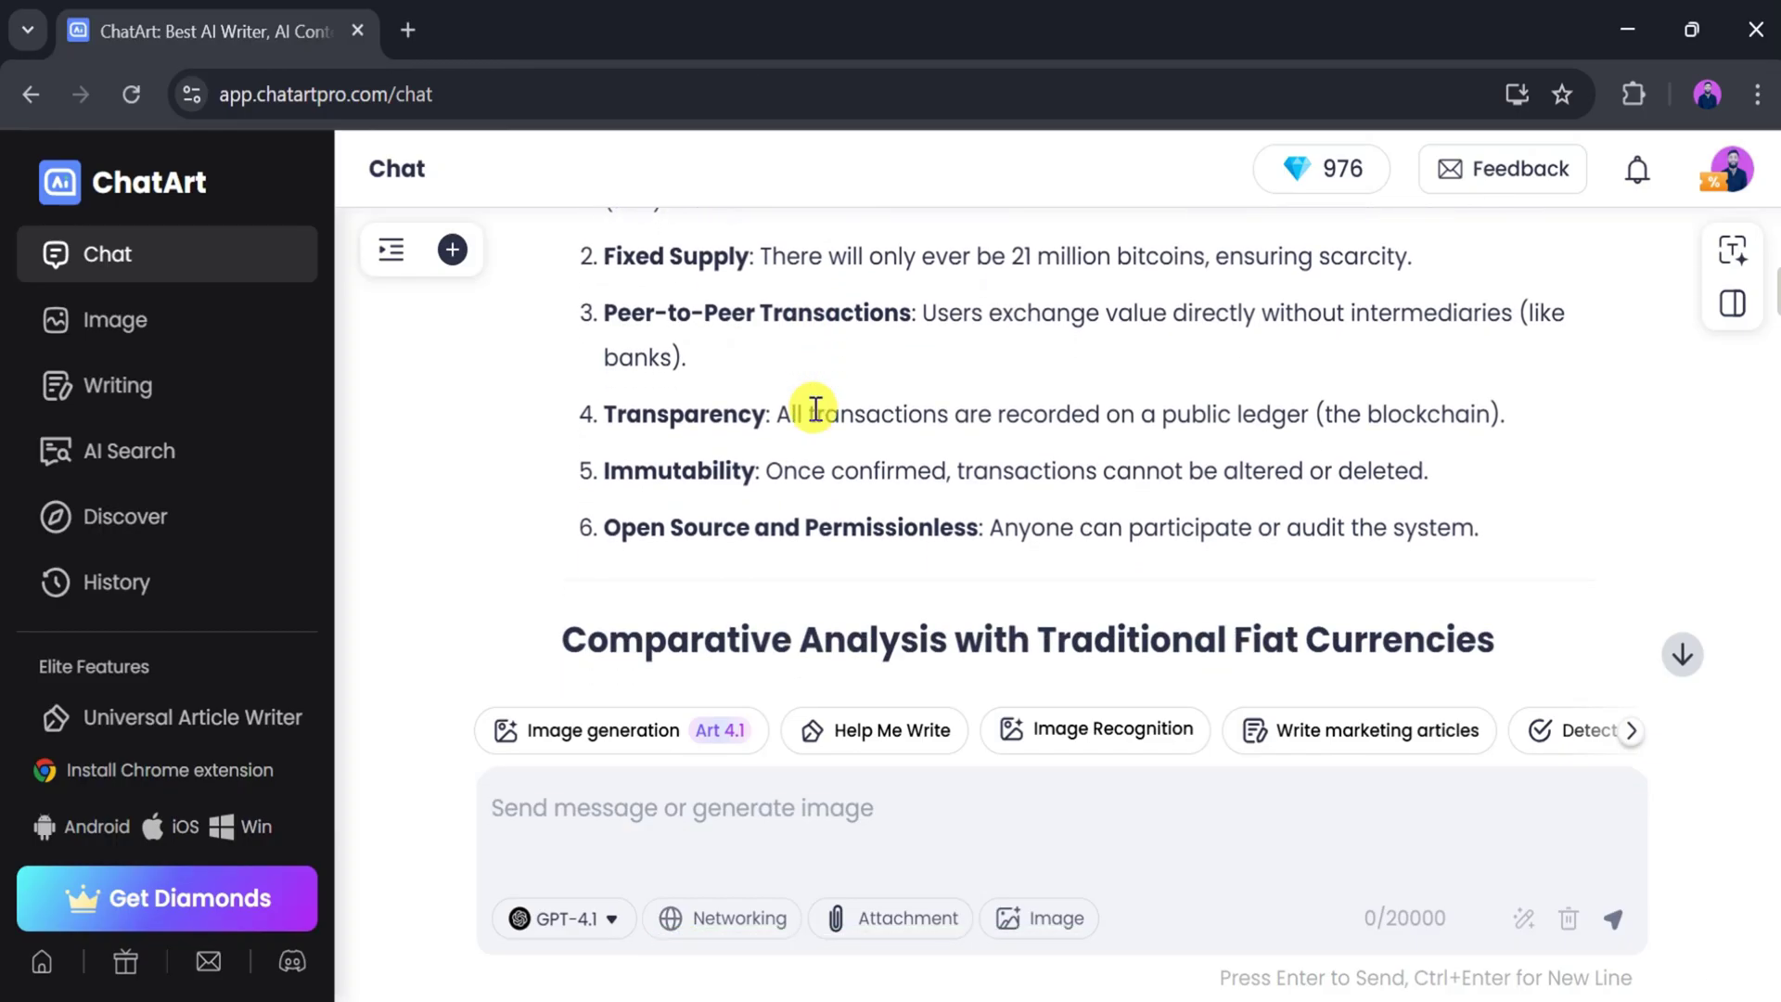
pyautogui.scroll(-15, 826, 427)
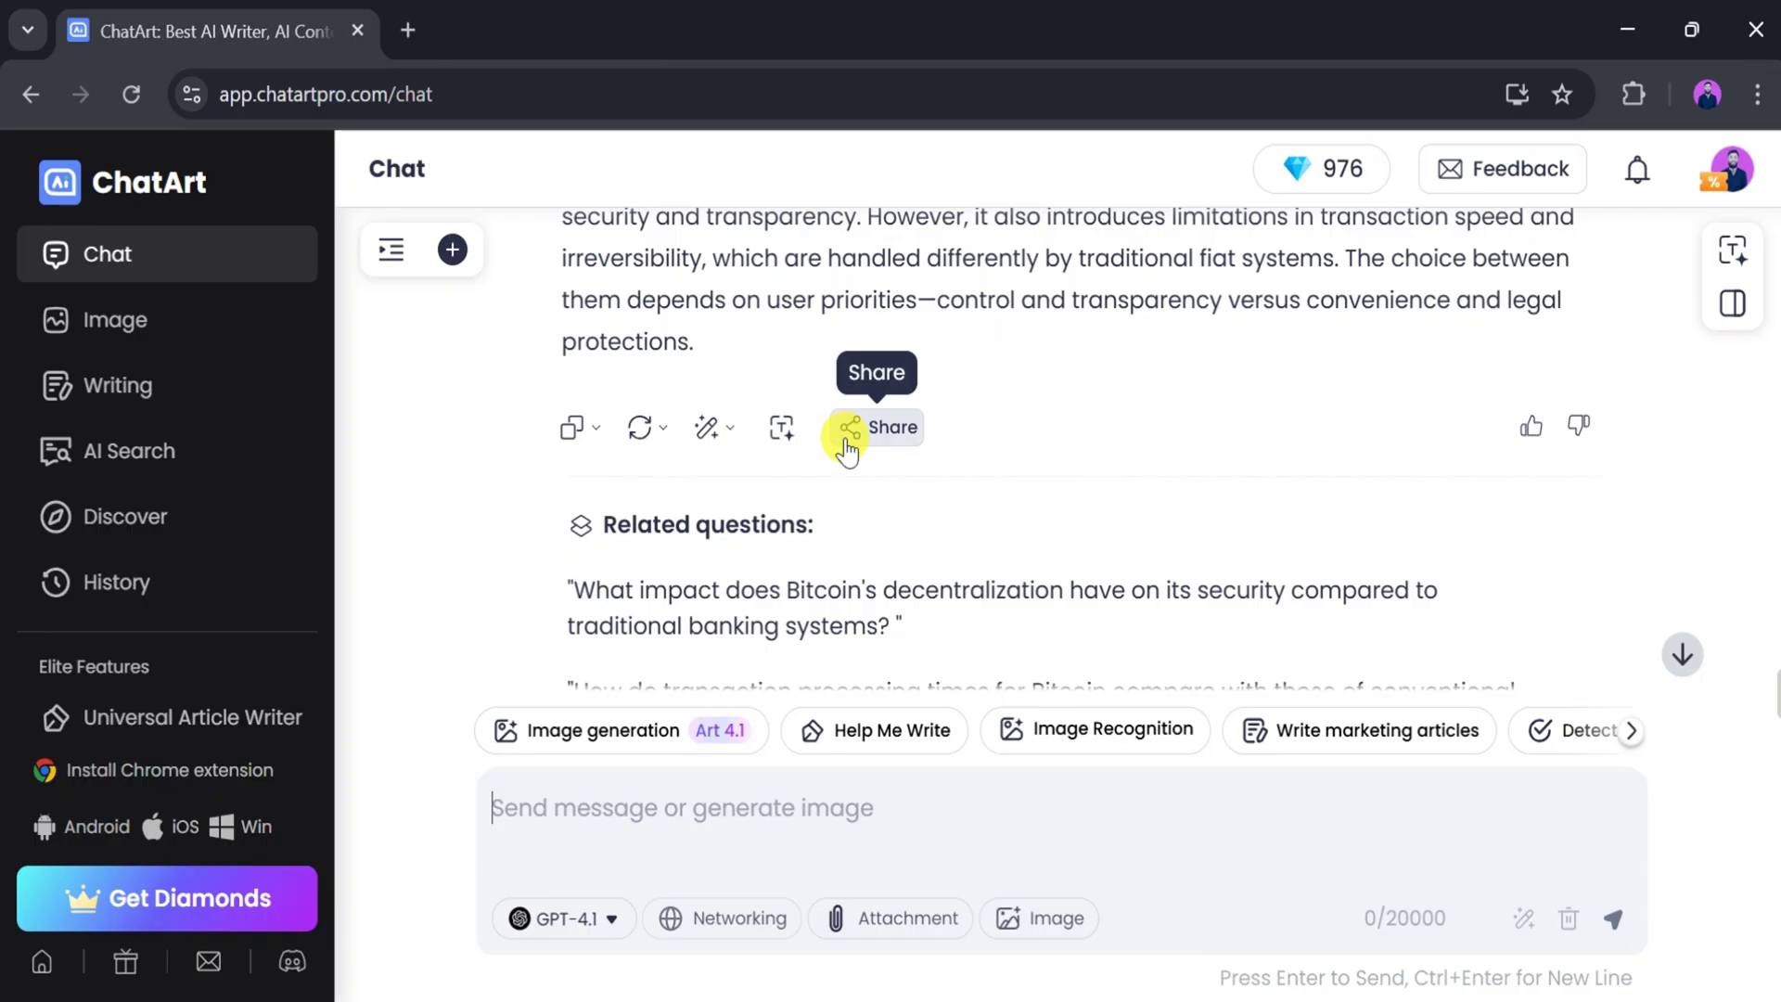
pyautogui.moveTo(576, 371)
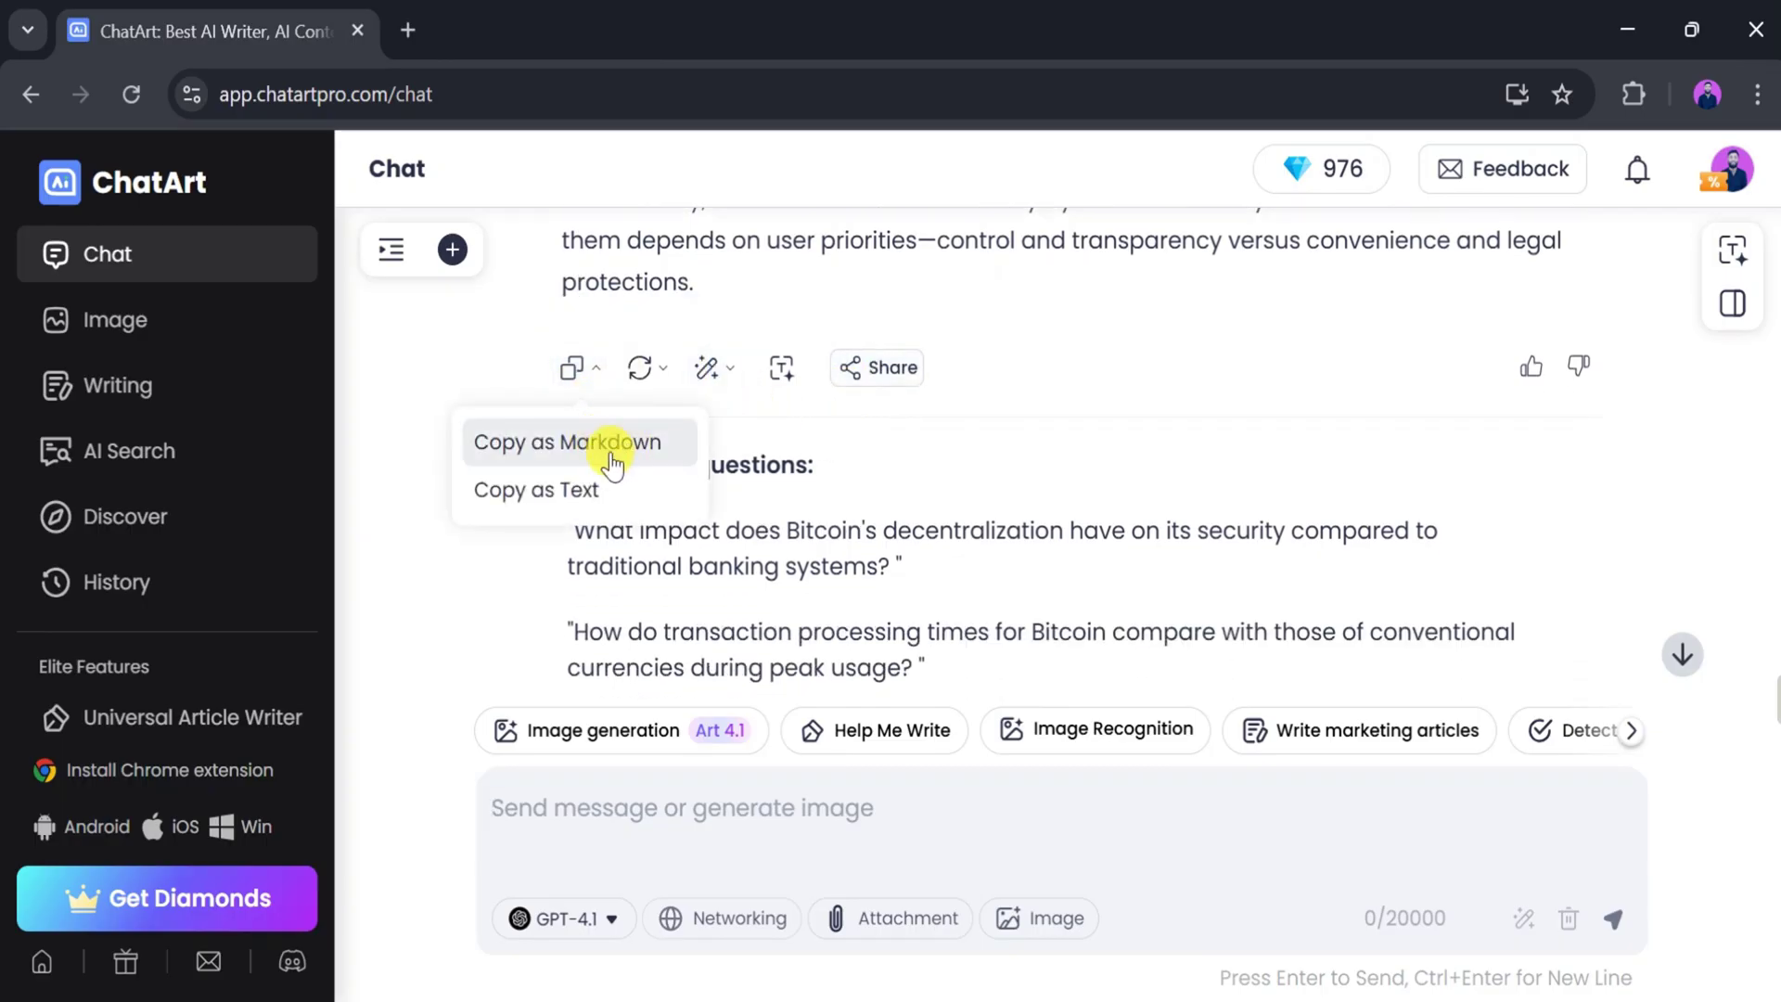
pyautogui.moveTo(659, 376)
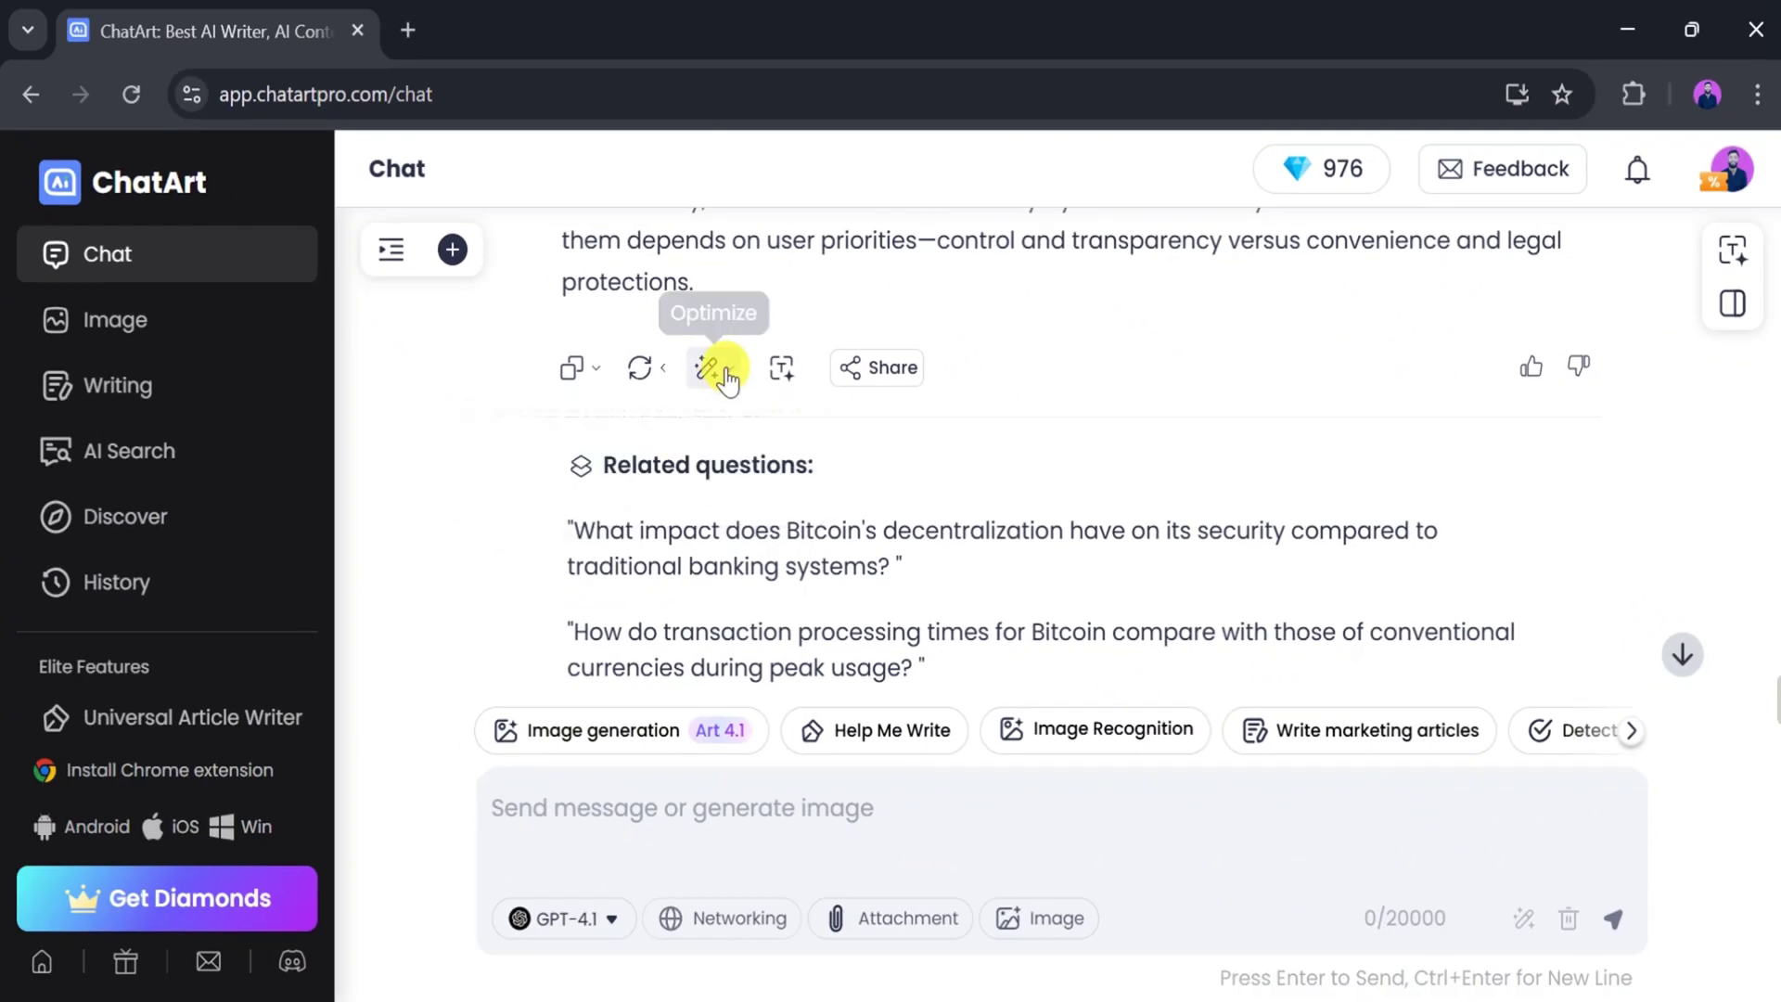
pyautogui.moveTo(731, 376)
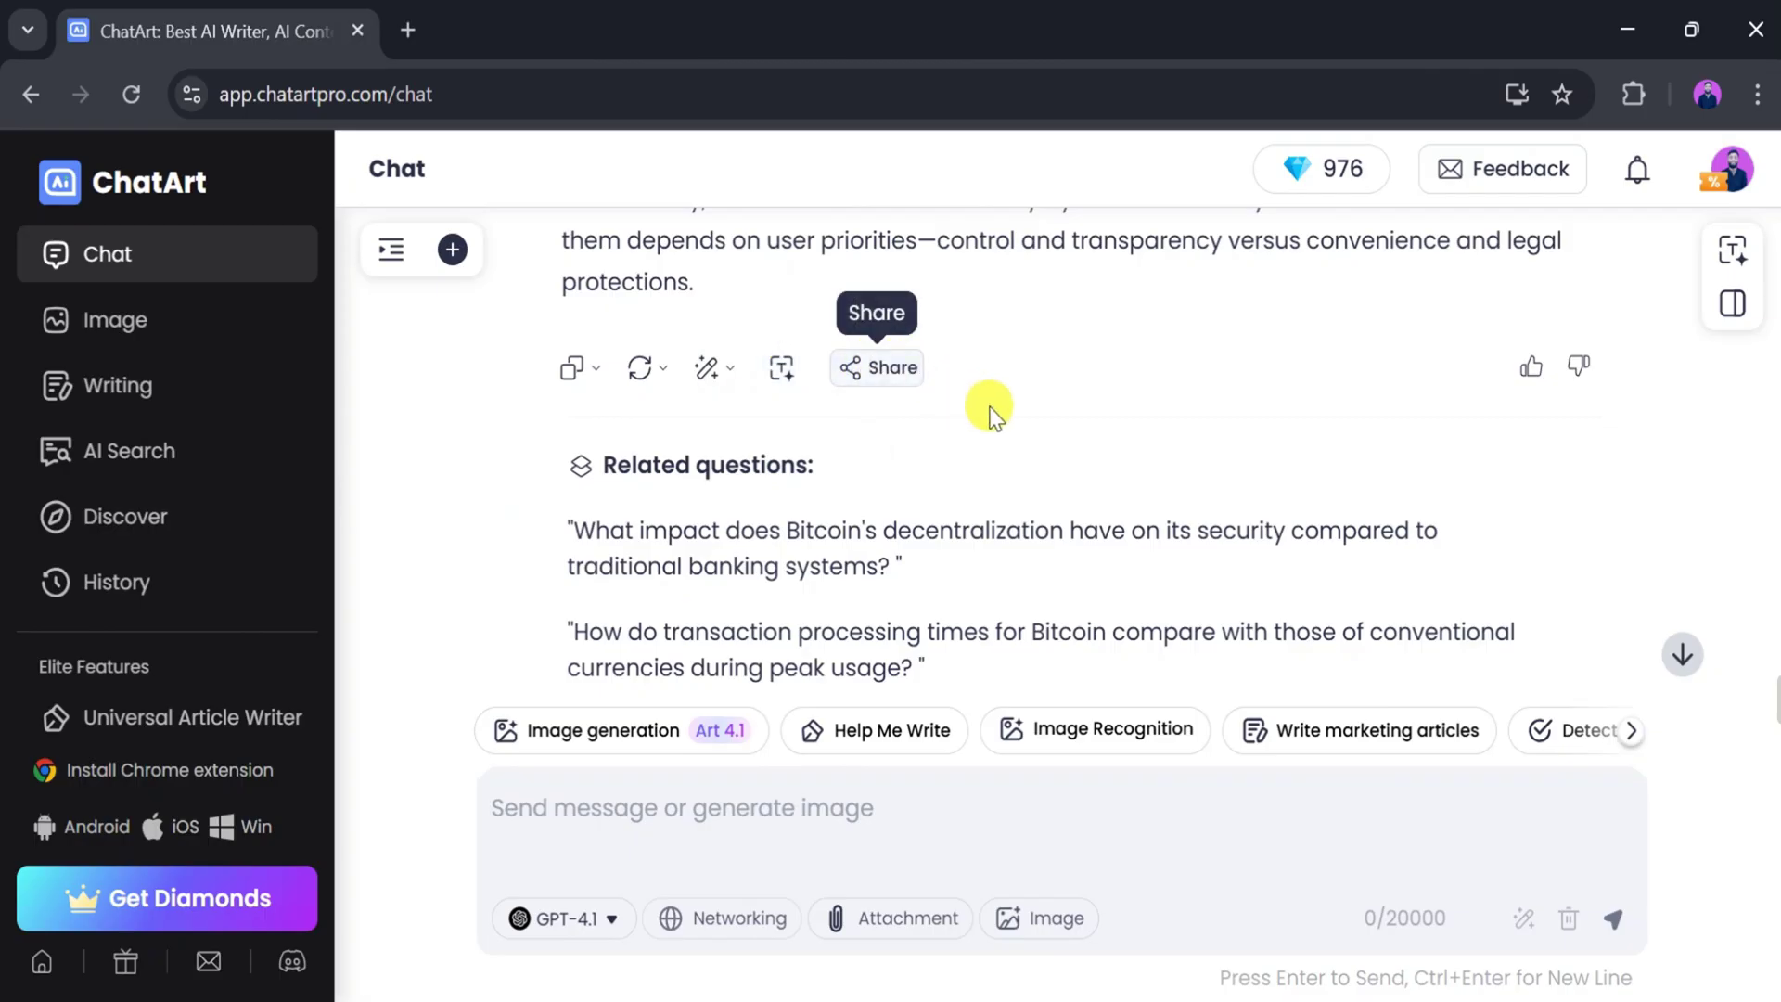
pyautogui.scroll(-5, 986, 409)
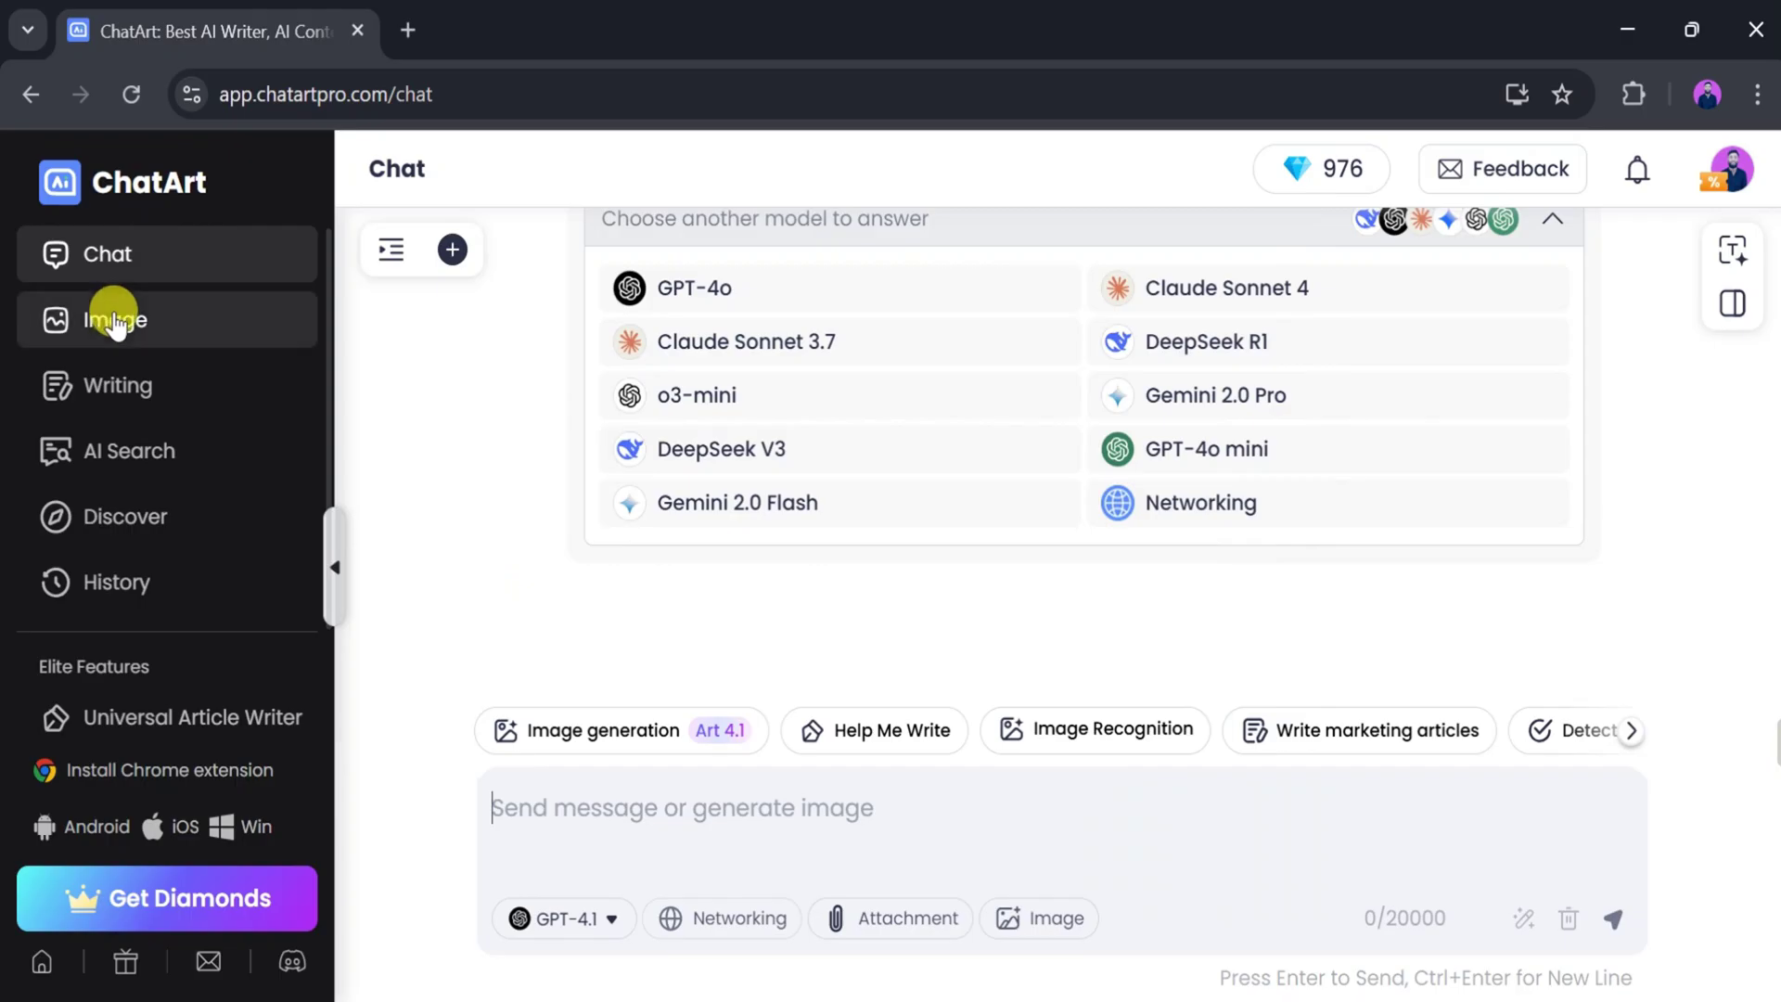
pyautogui.click(113, 319)
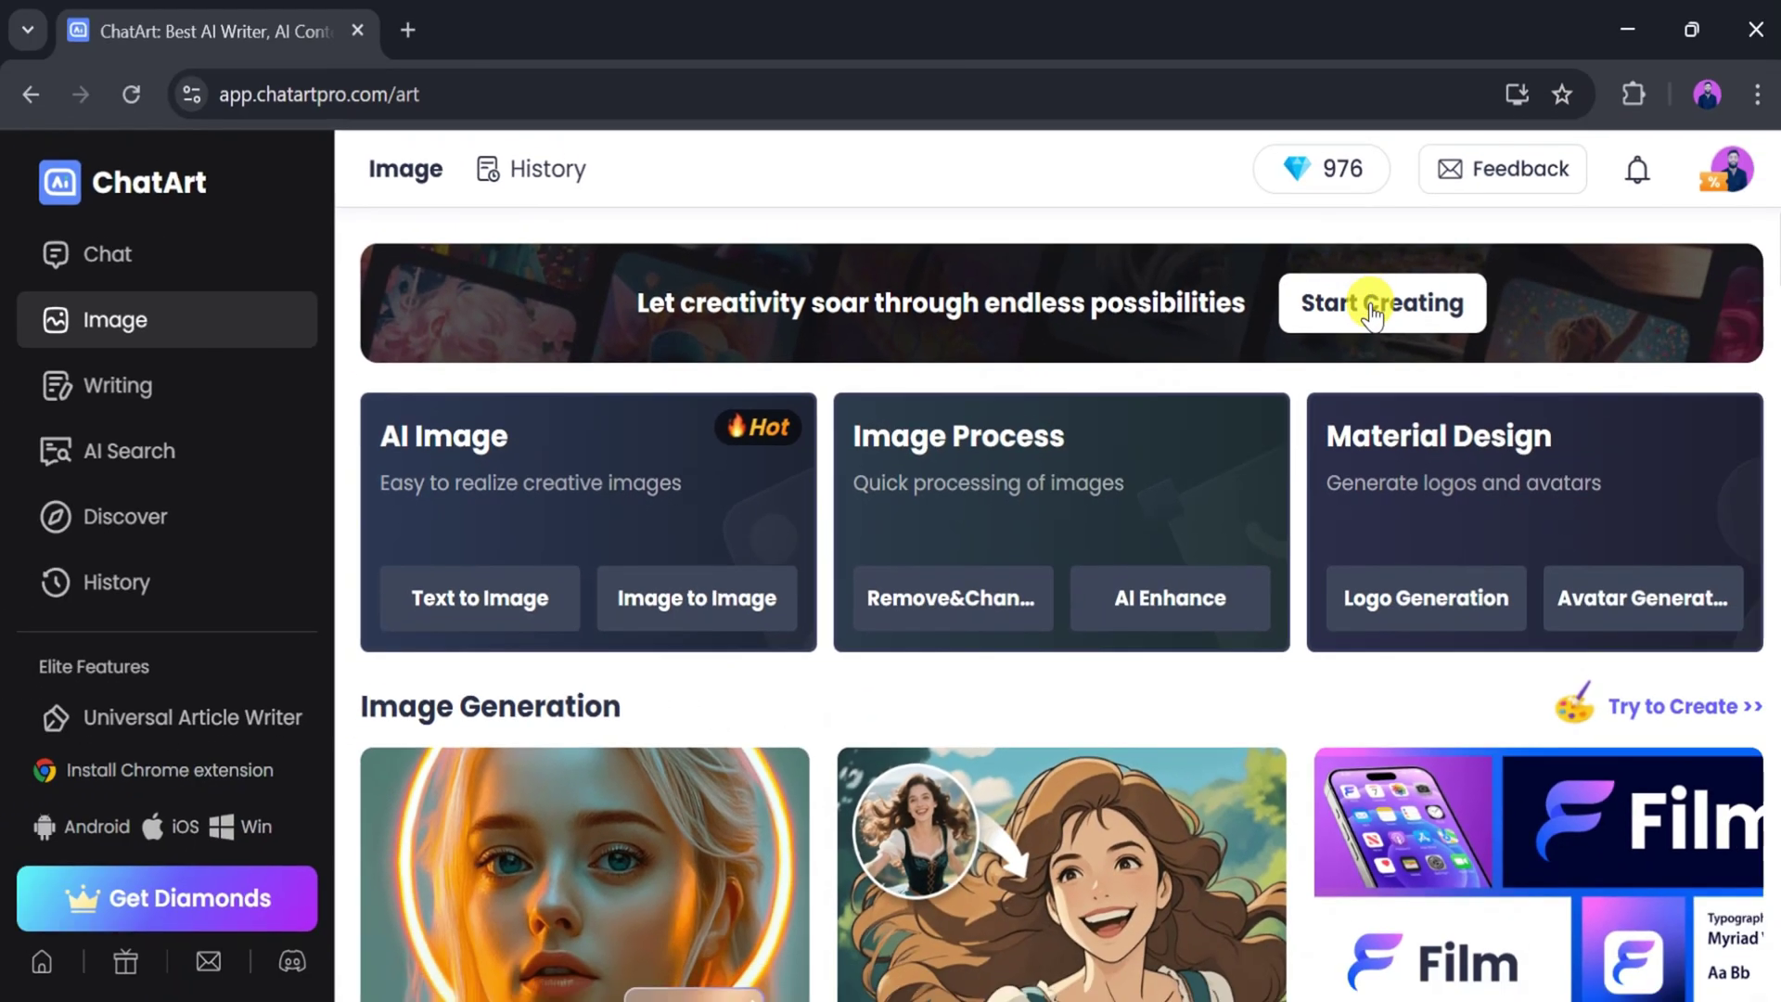
# Step: Start a Text to Image in Photography style with the pasted hikers-on-sunset-summit scene prompt
pyautogui.click(1372, 315)
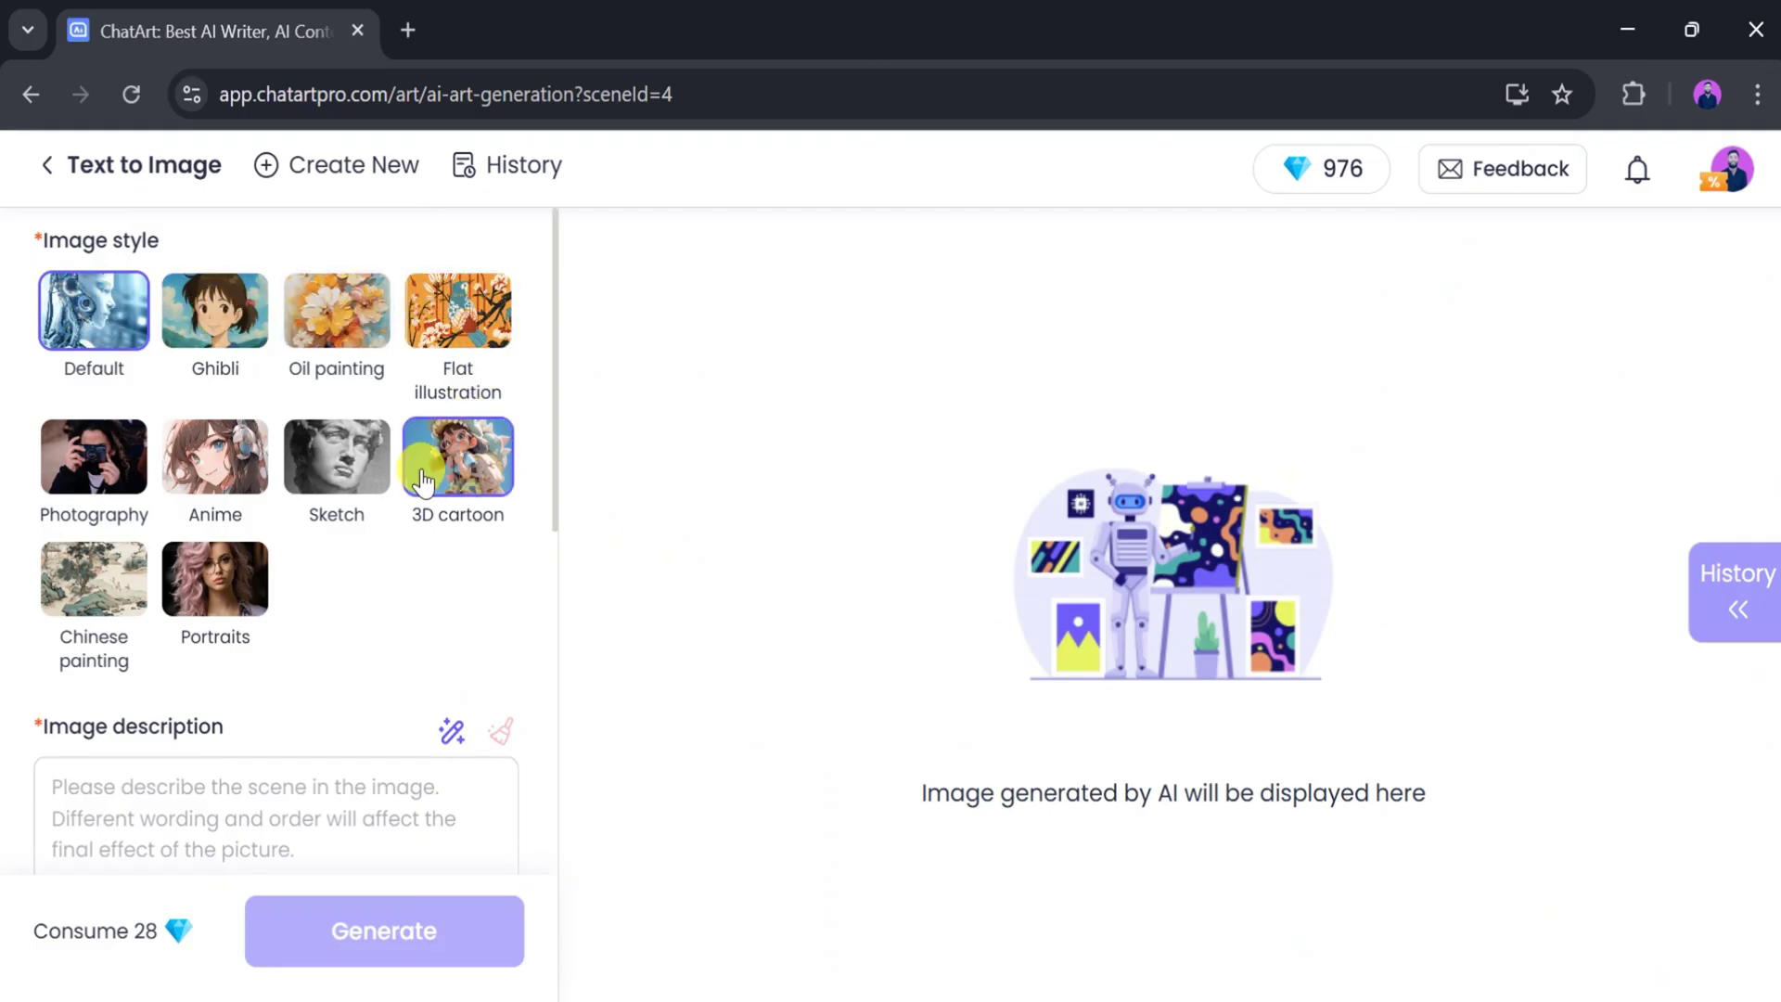
pyautogui.click(146, 455)
pyautogui.scroll(-2, 278, 627)
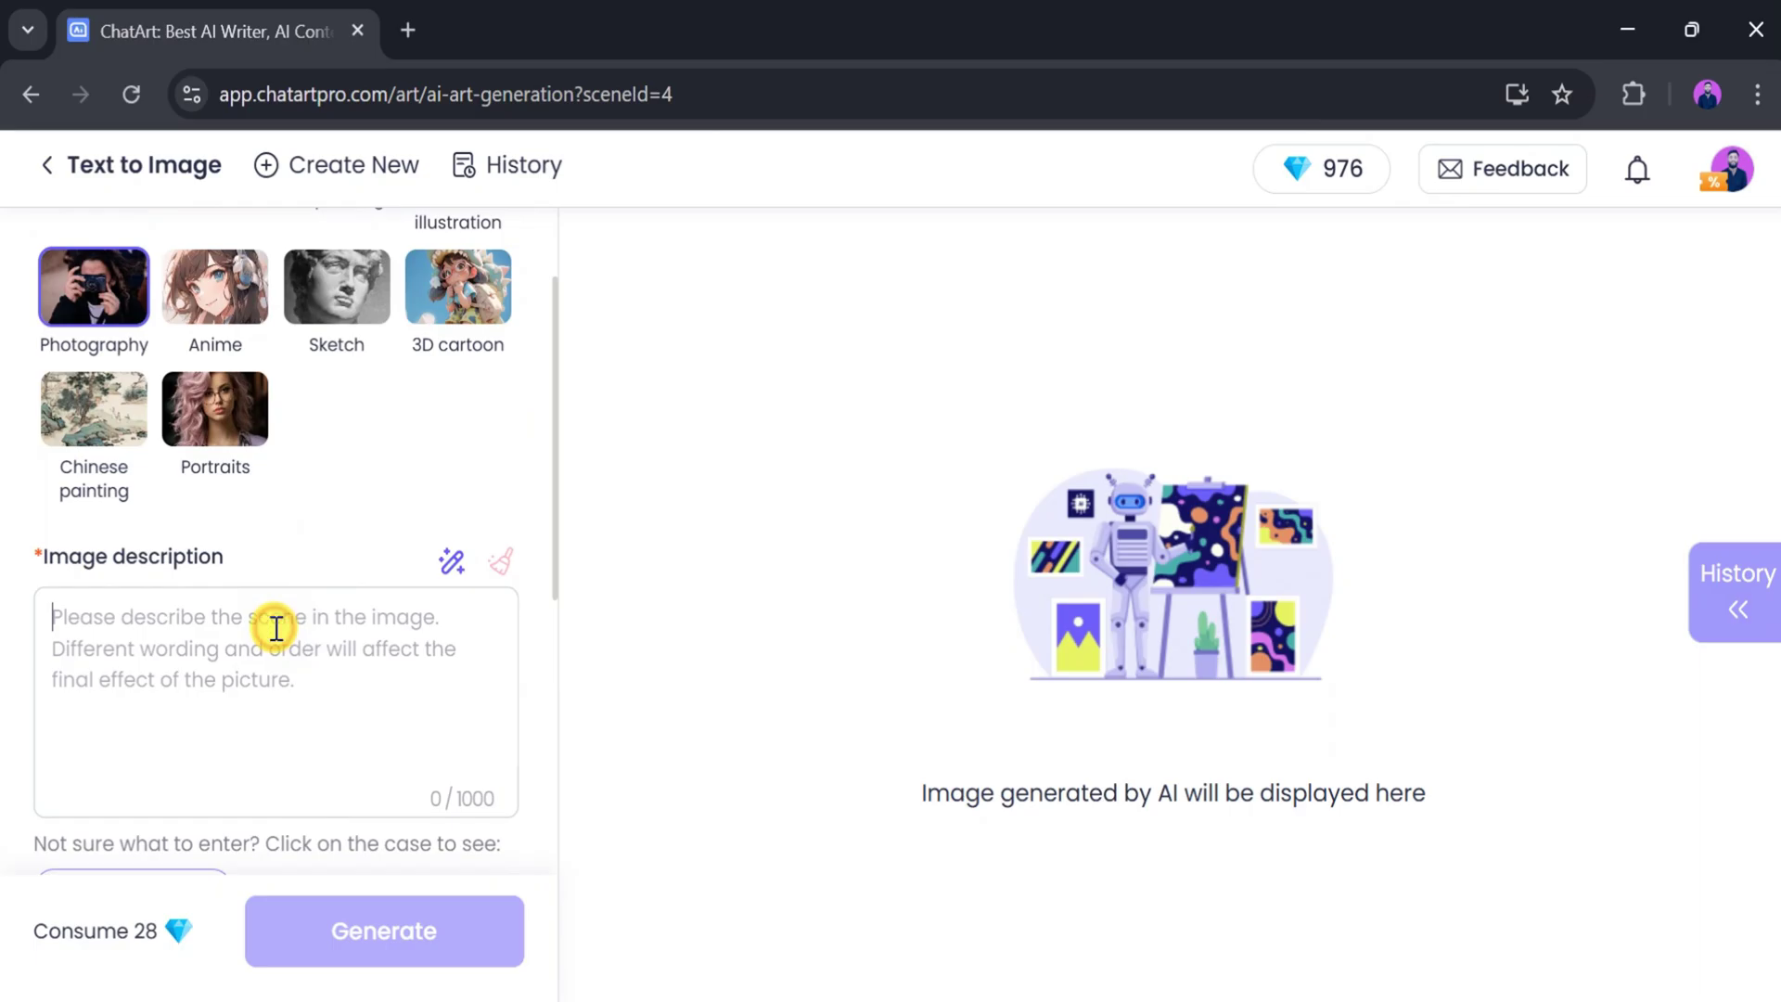
pyautogui.click(276, 629)
pyautogui.hotkey('ctrl', 'v')
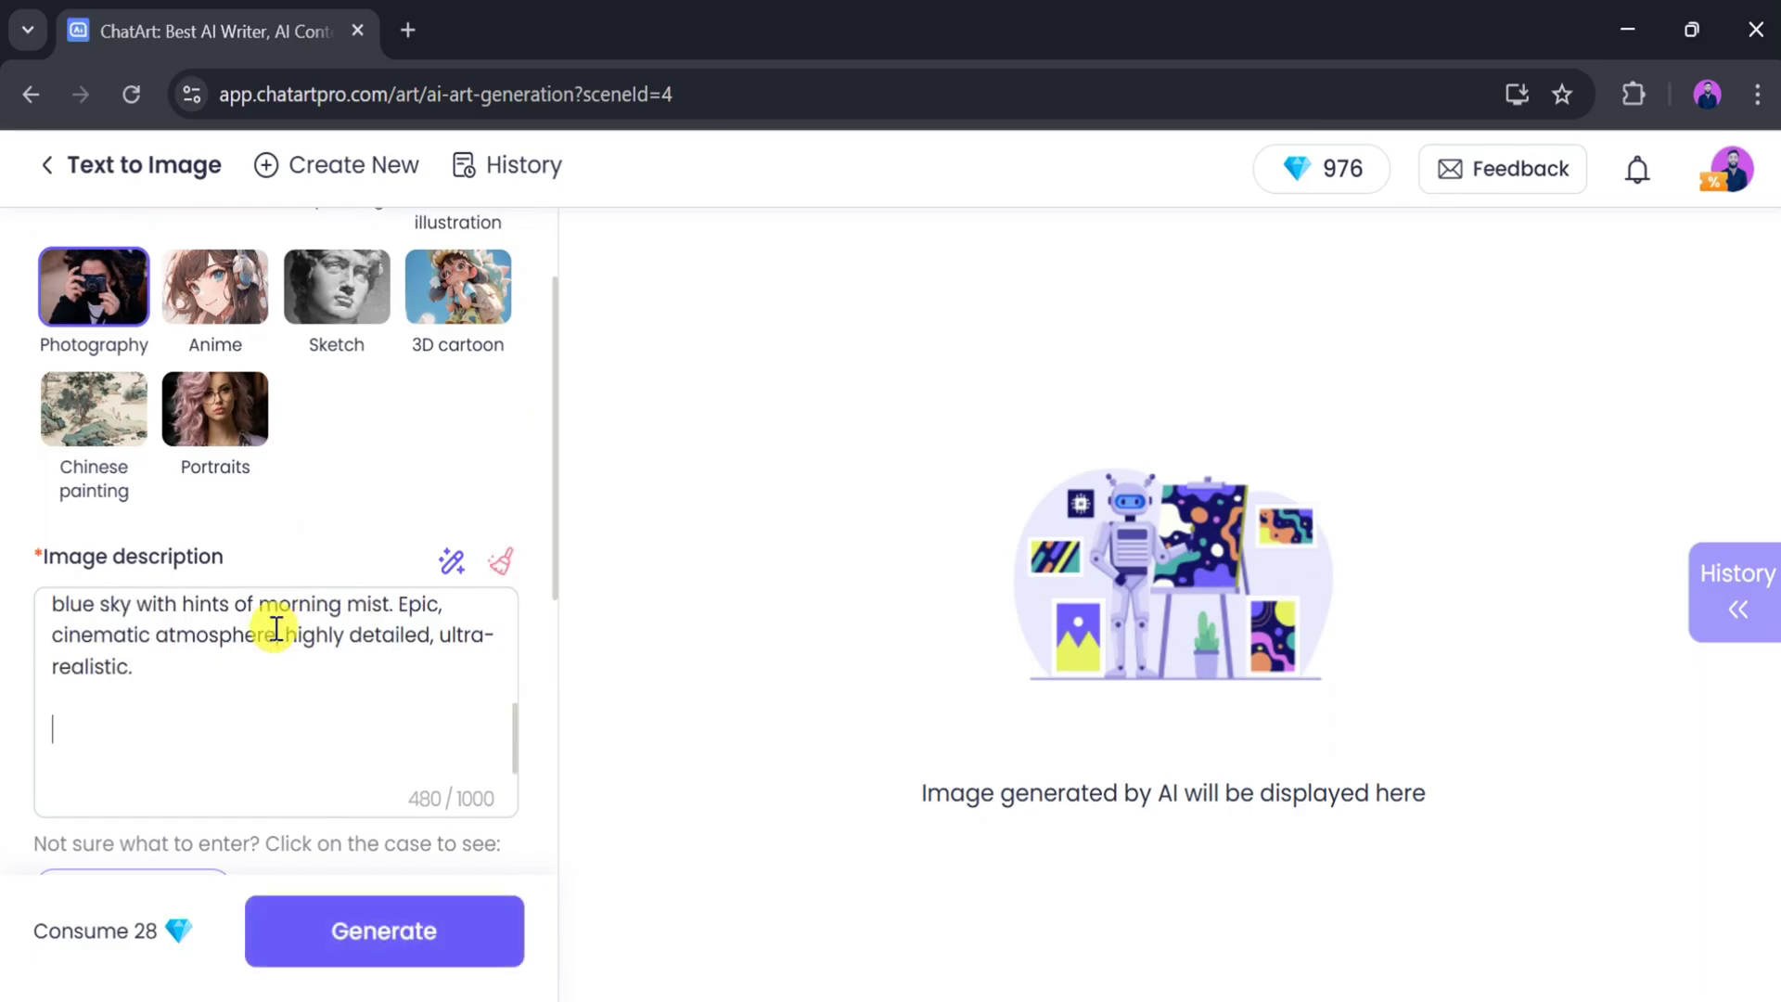
pyautogui.scroll(-6, 276, 629)
pyautogui.scroll(-2, 453, 644)
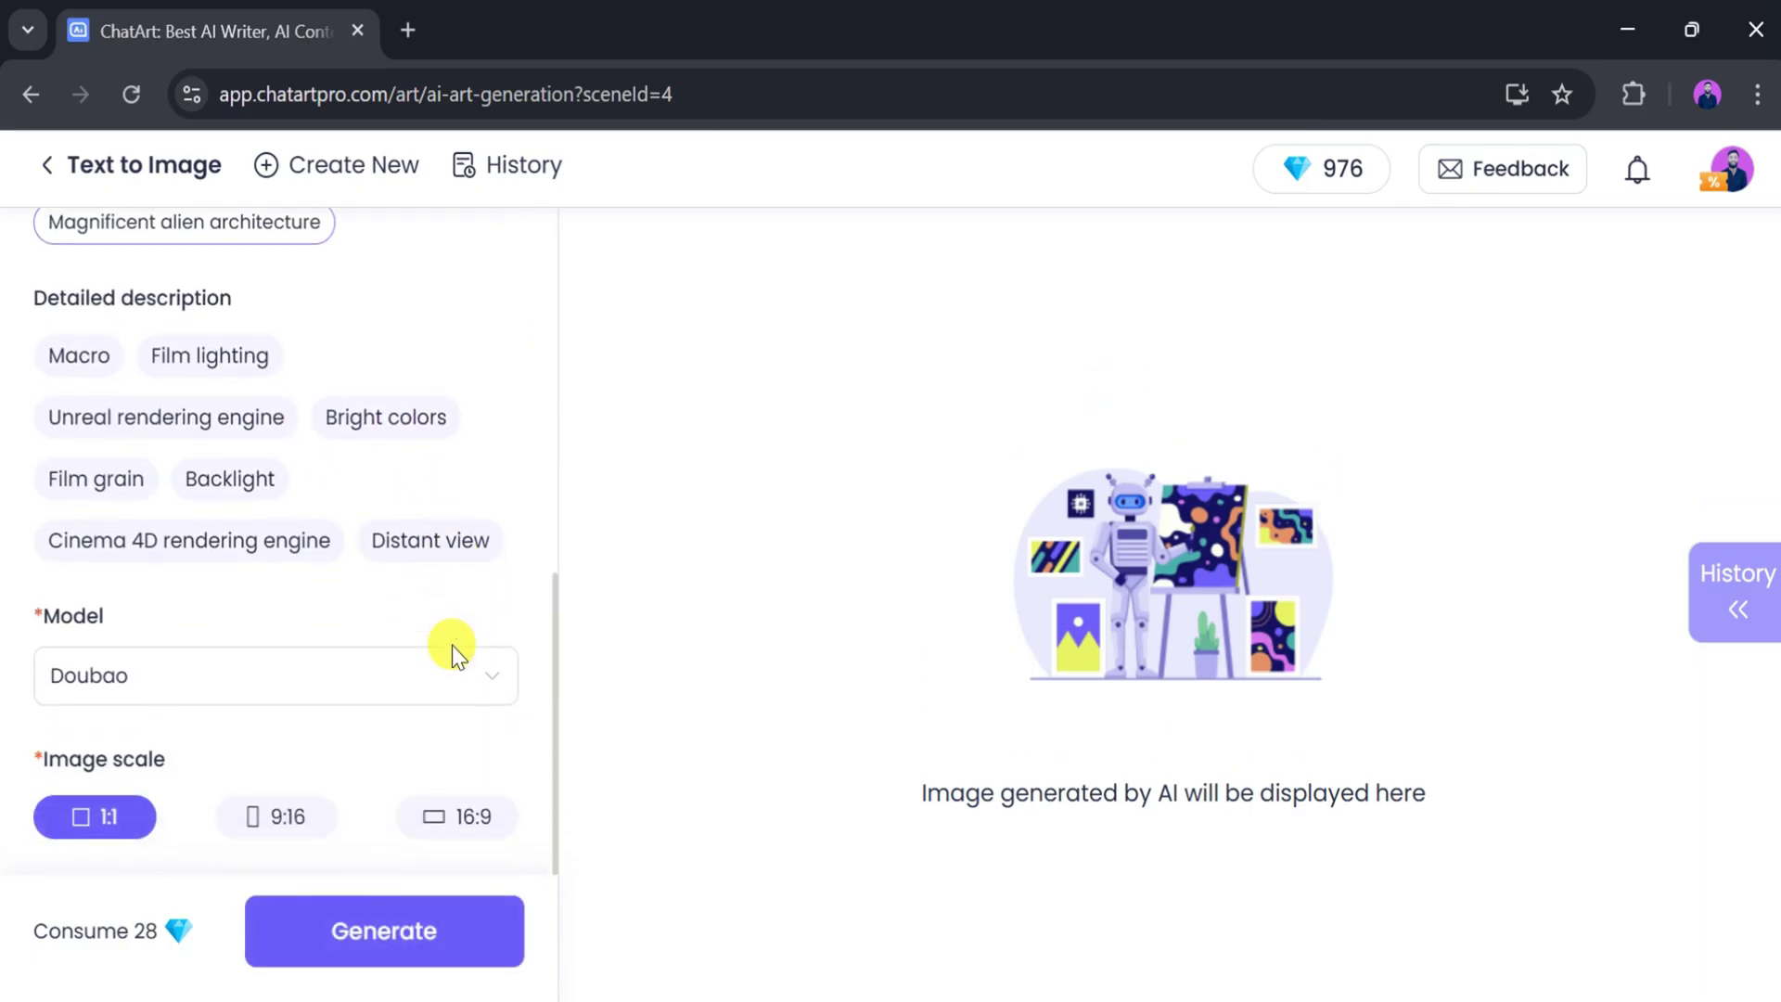
pyautogui.scroll(-1, 452, 644)
# Step: Generate one 9:16 image with the FLUX 1.1 PRO Ultra model
pyautogui.click(474, 608)
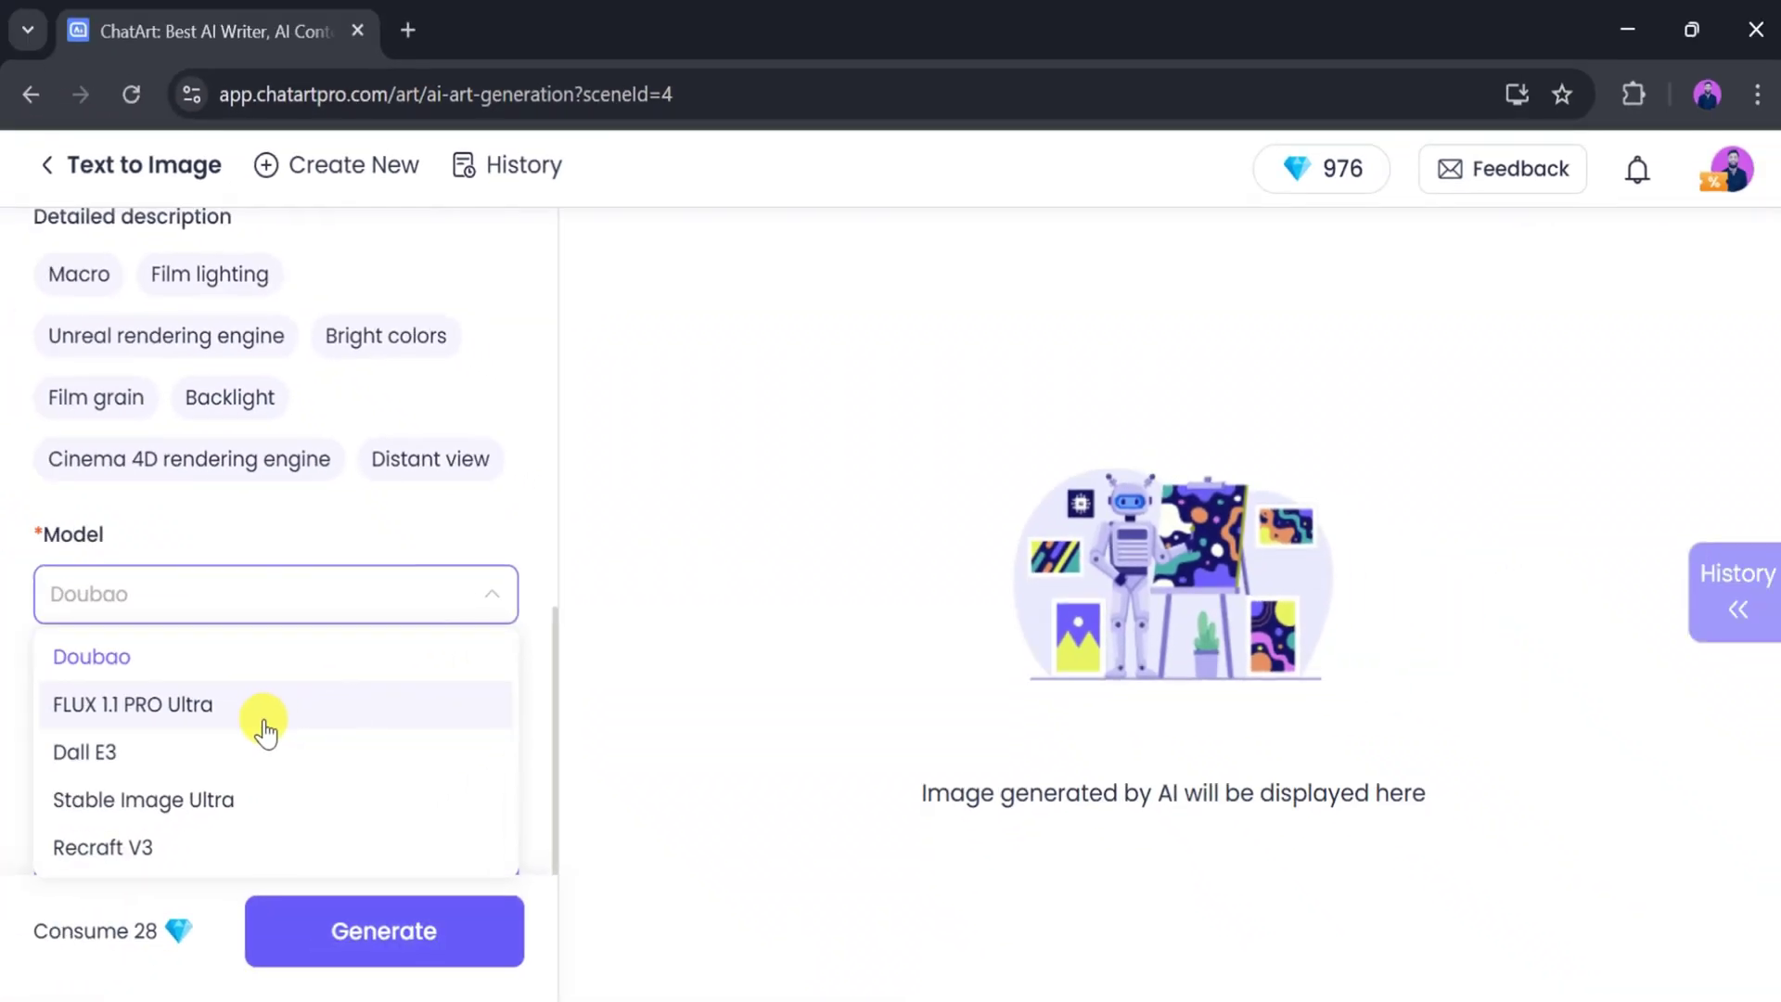
pyautogui.click(176, 722)
pyautogui.scroll(-2, 286, 677)
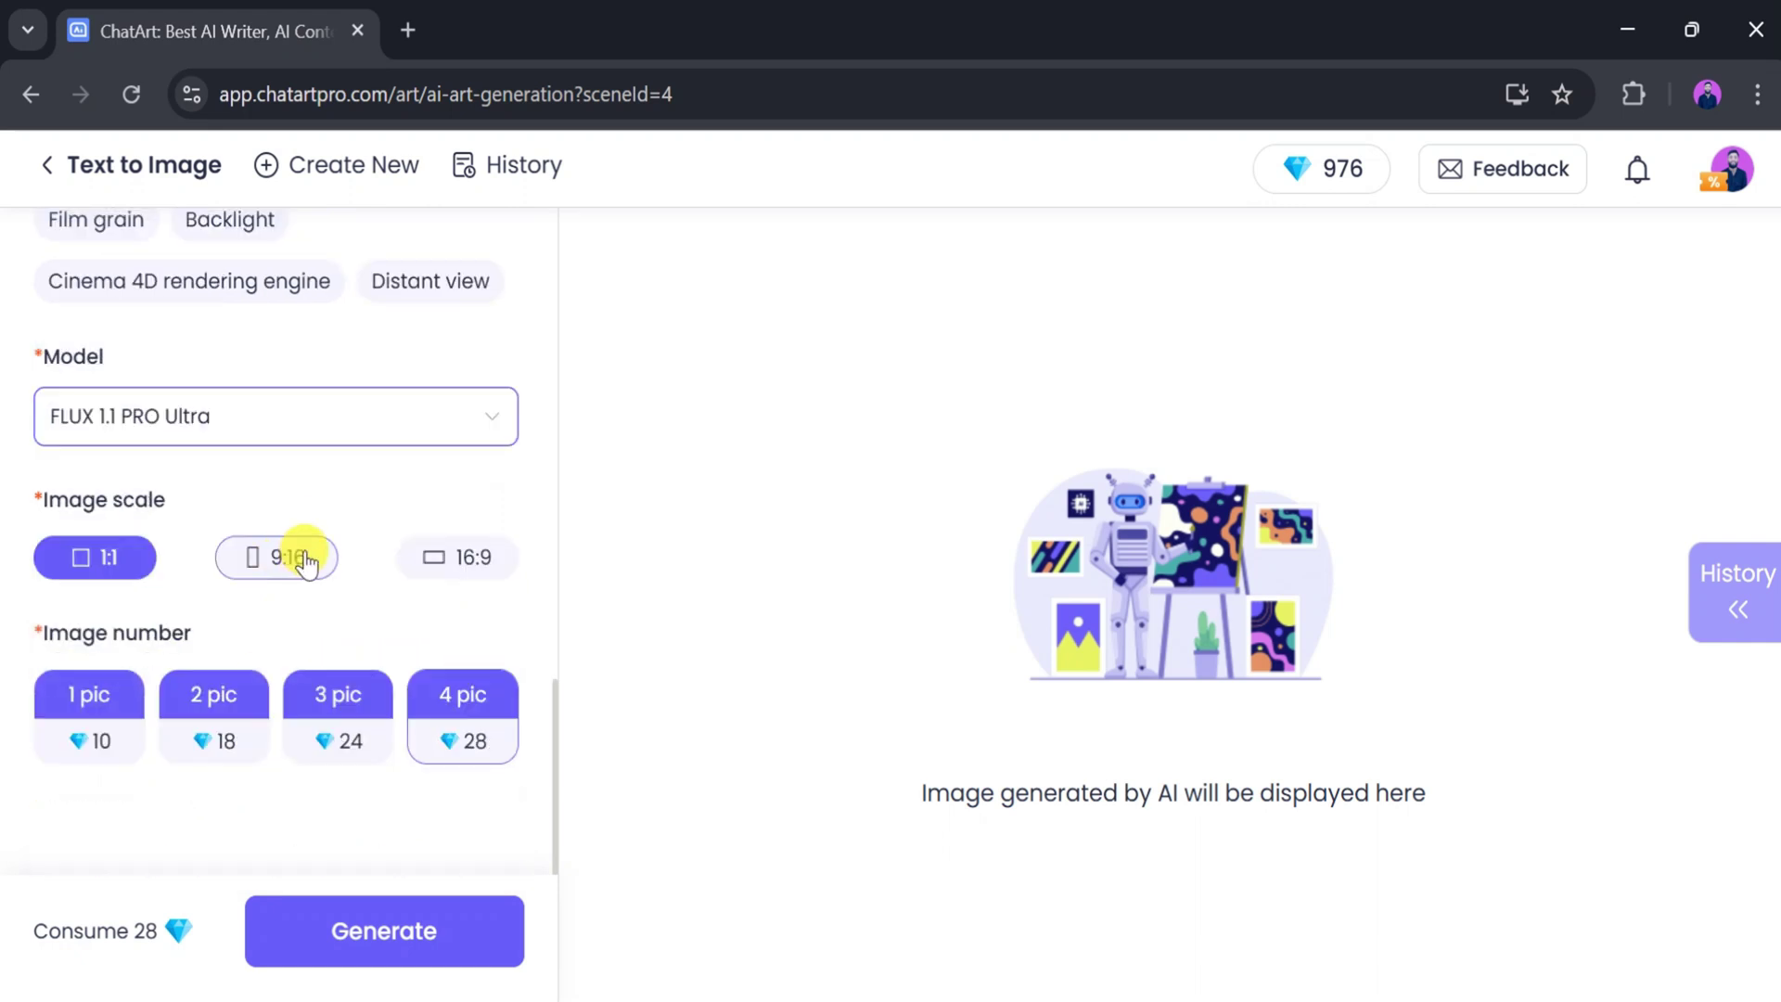
pyautogui.click(307, 562)
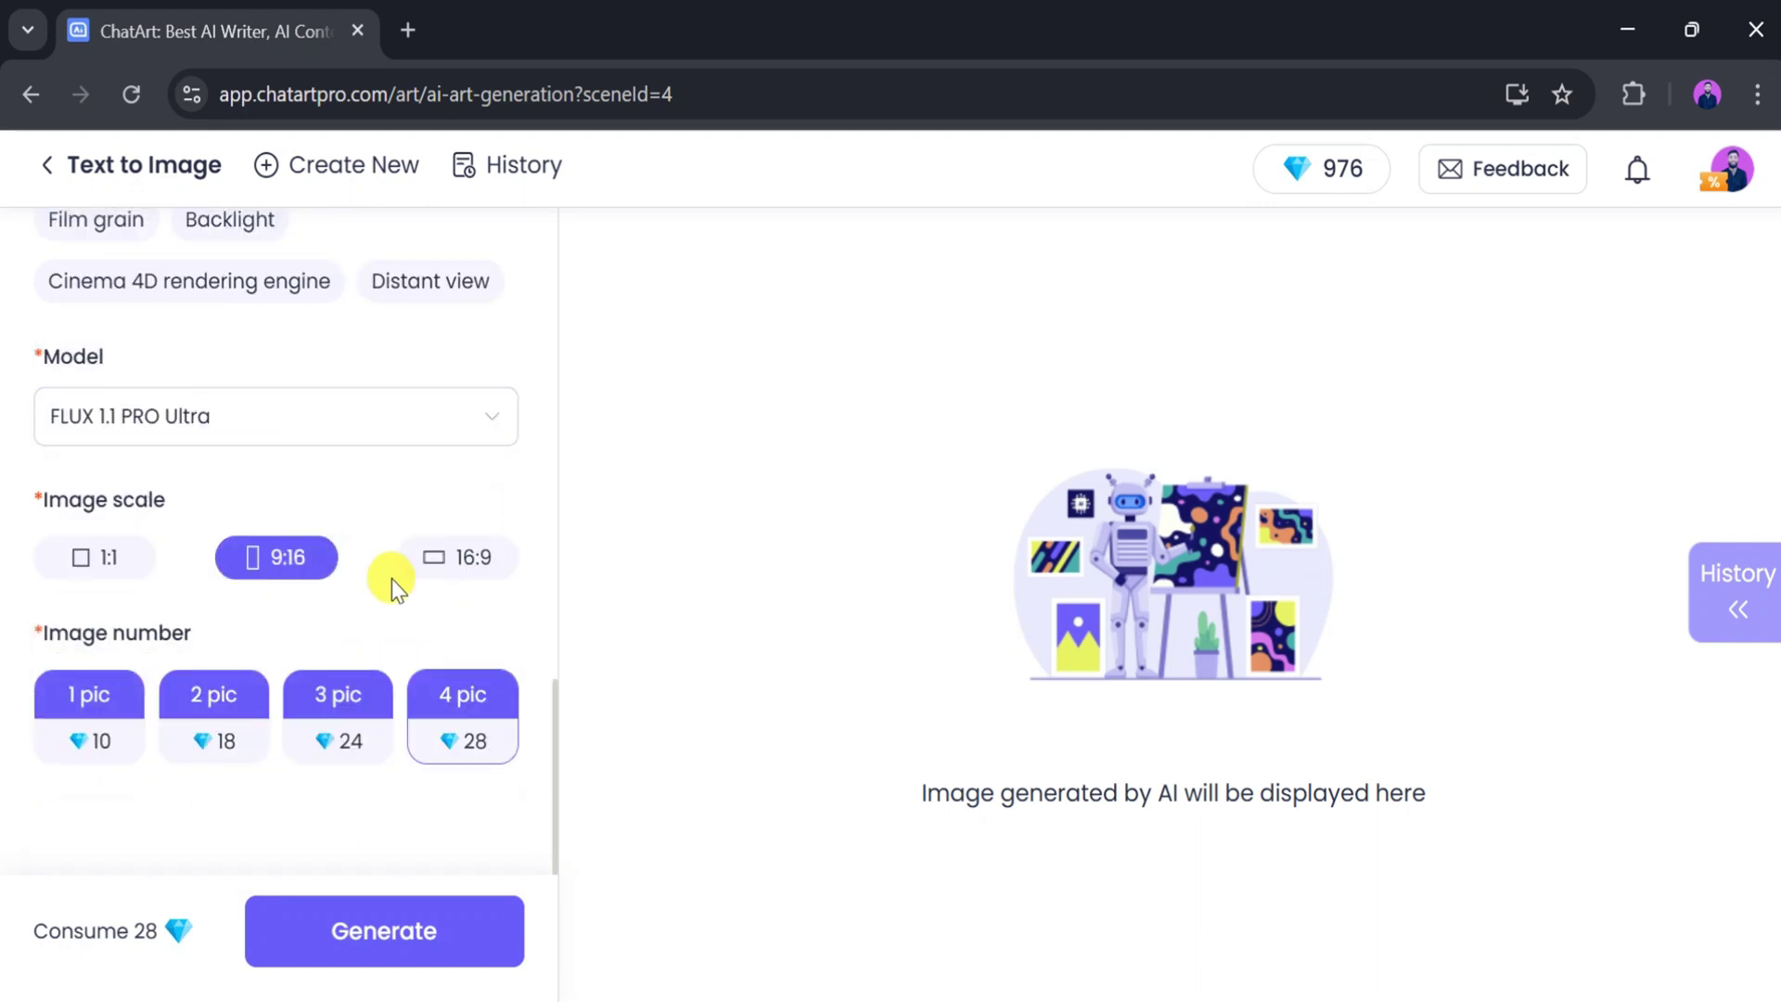
pyautogui.click(91, 713)
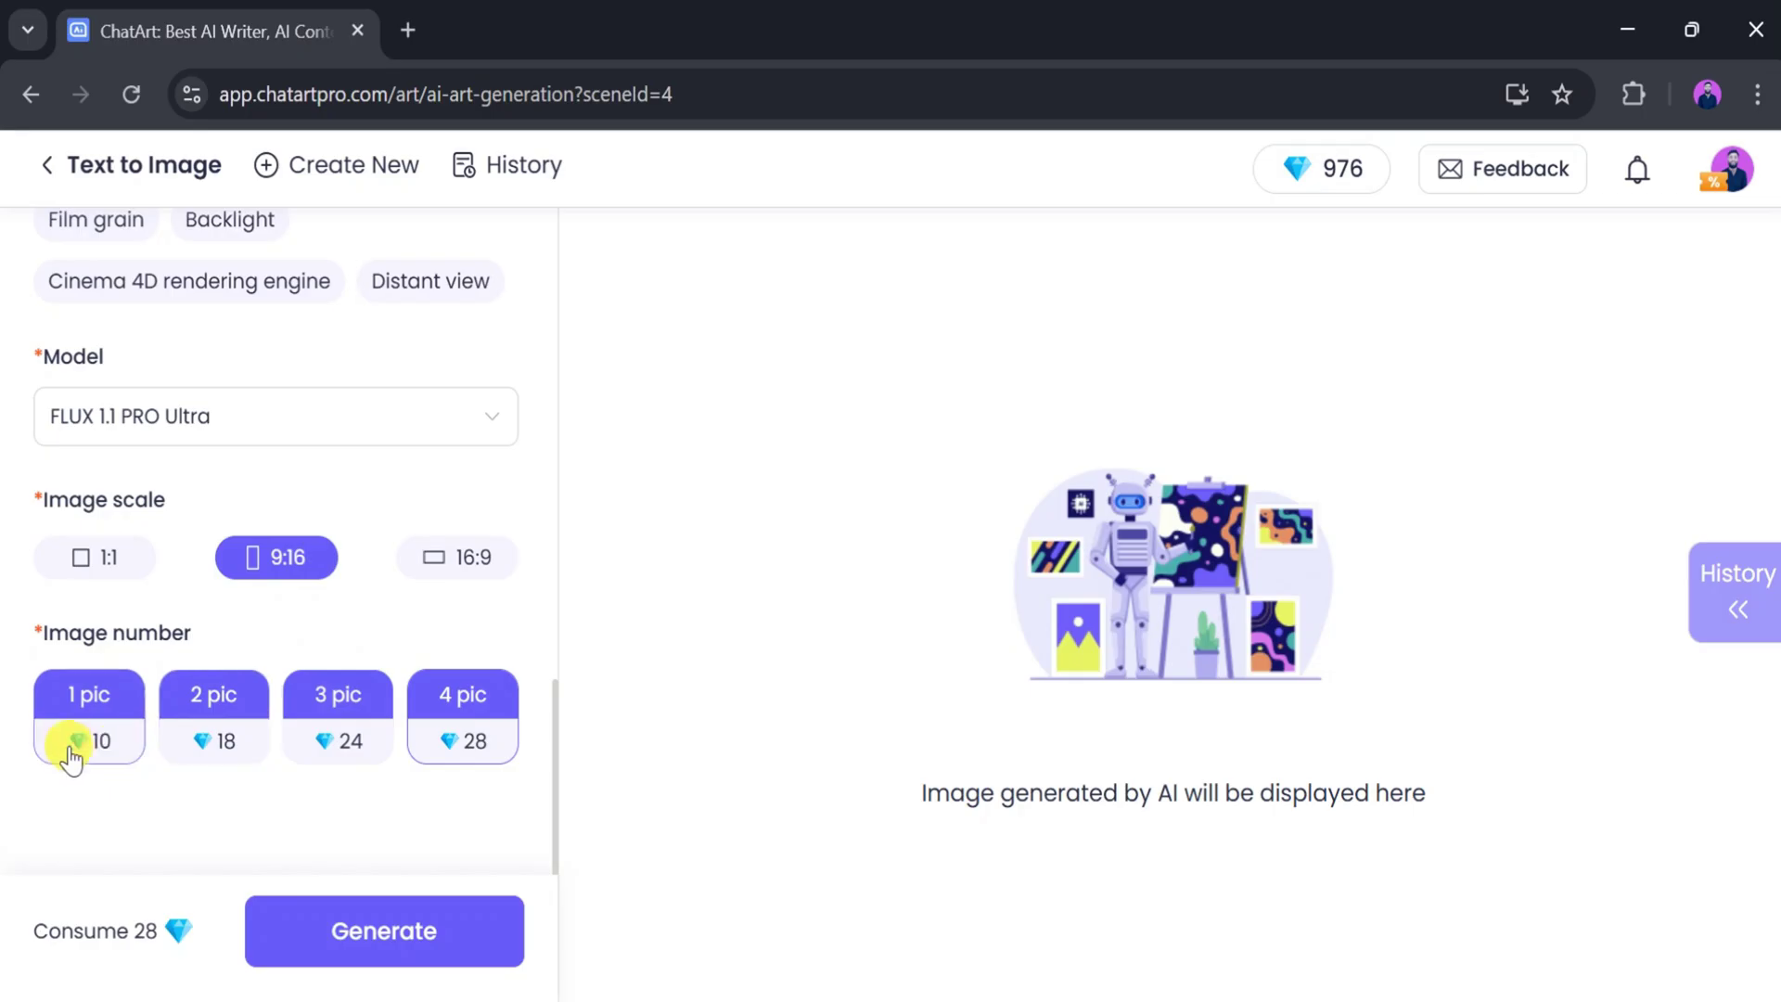
pyautogui.click(88, 714)
pyautogui.click(399, 922)
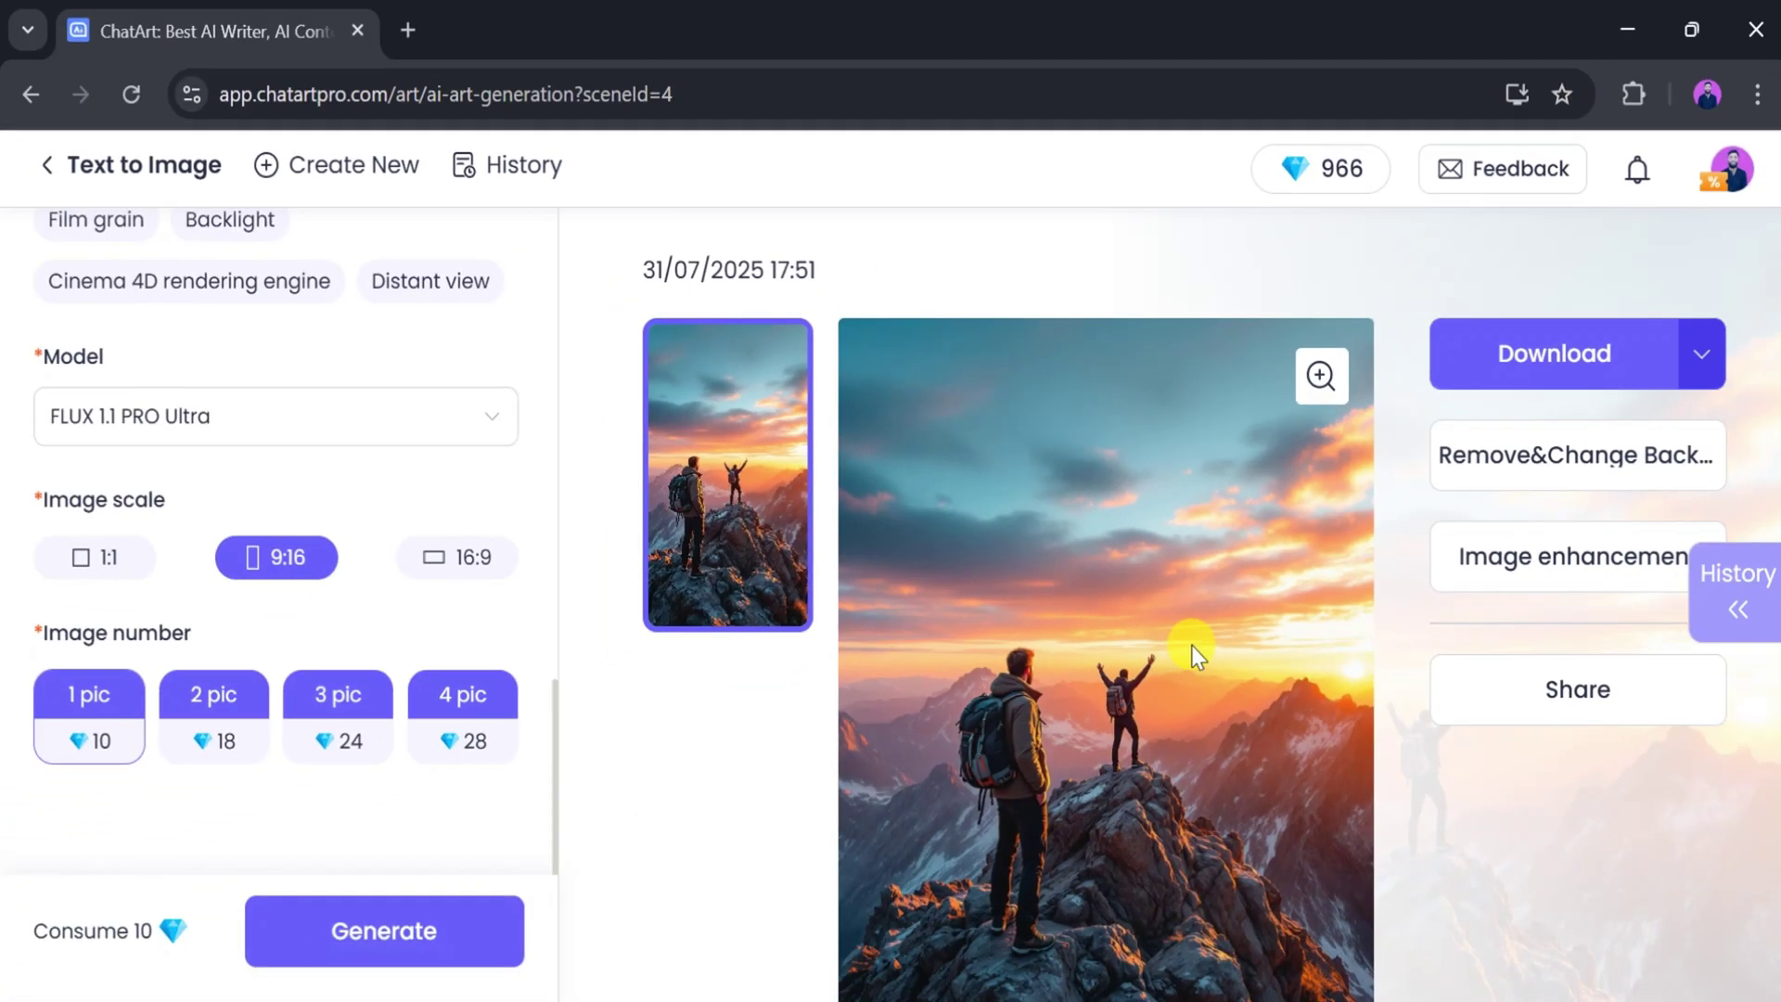
# Step: Download the generated image as a PNG and return to the Image home page
pyautogui.scroll(-2, 1225, 663)
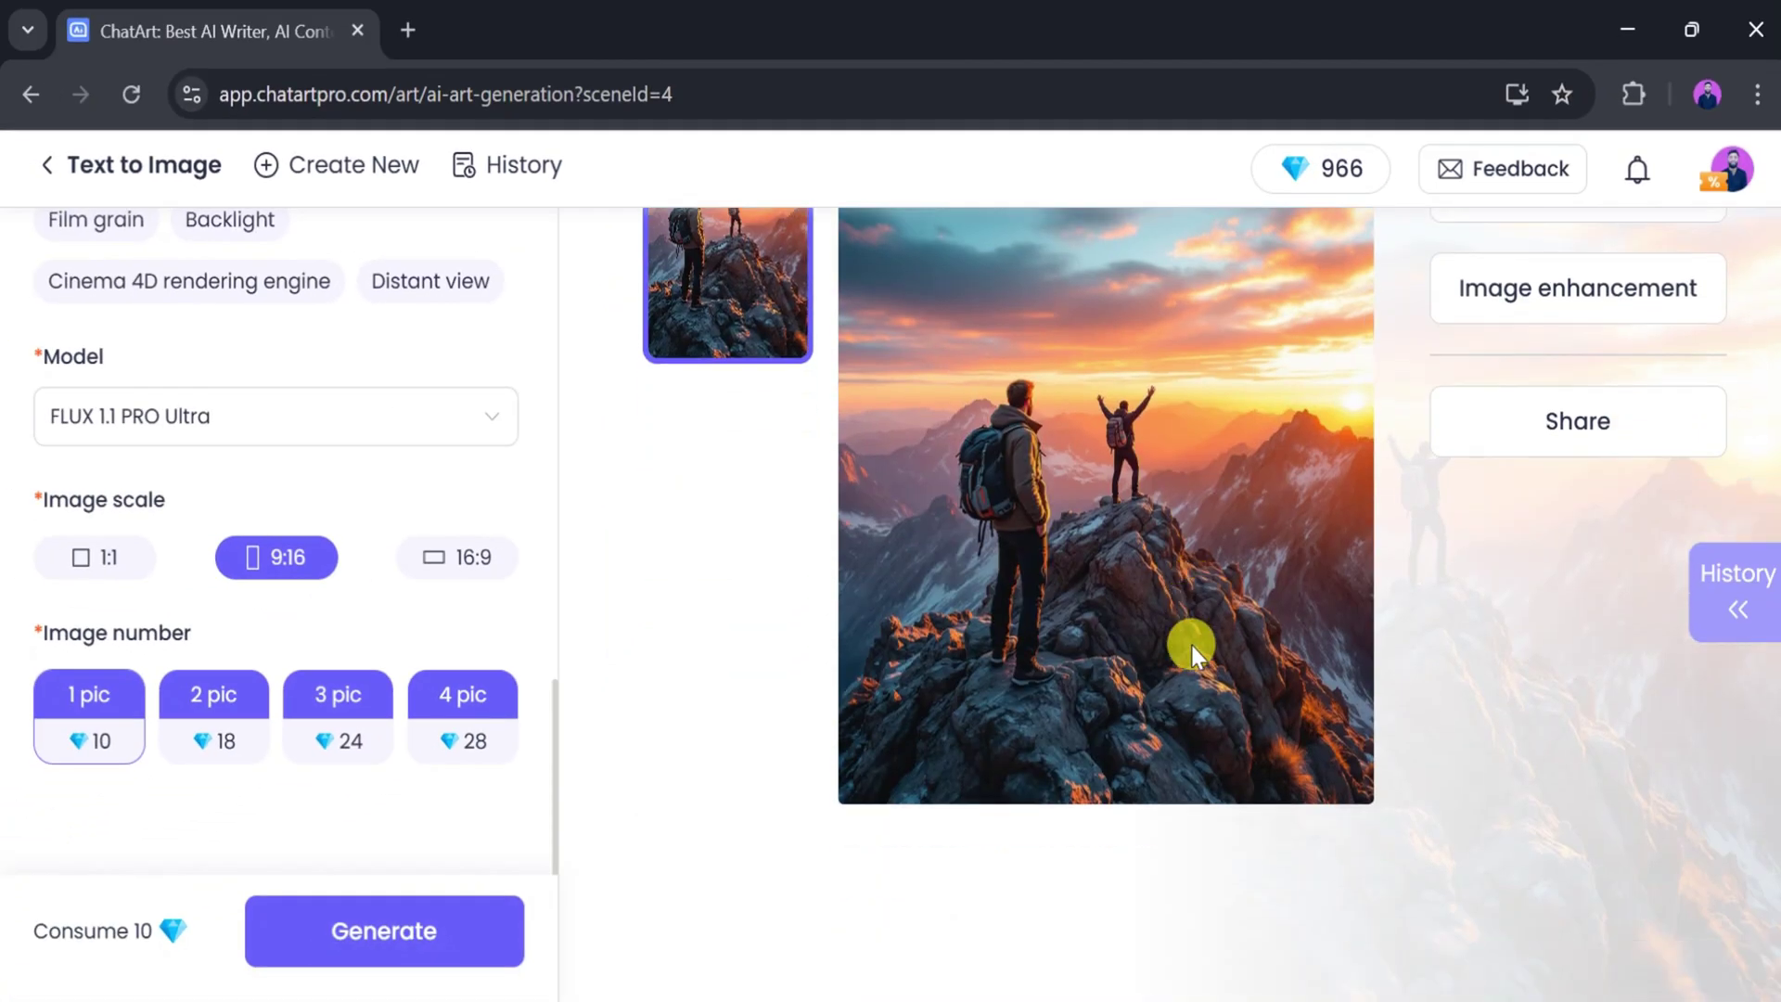
pyautogui.scroll(2, 1224, 663)
pyautogui.scroll(1, 1192, 644)
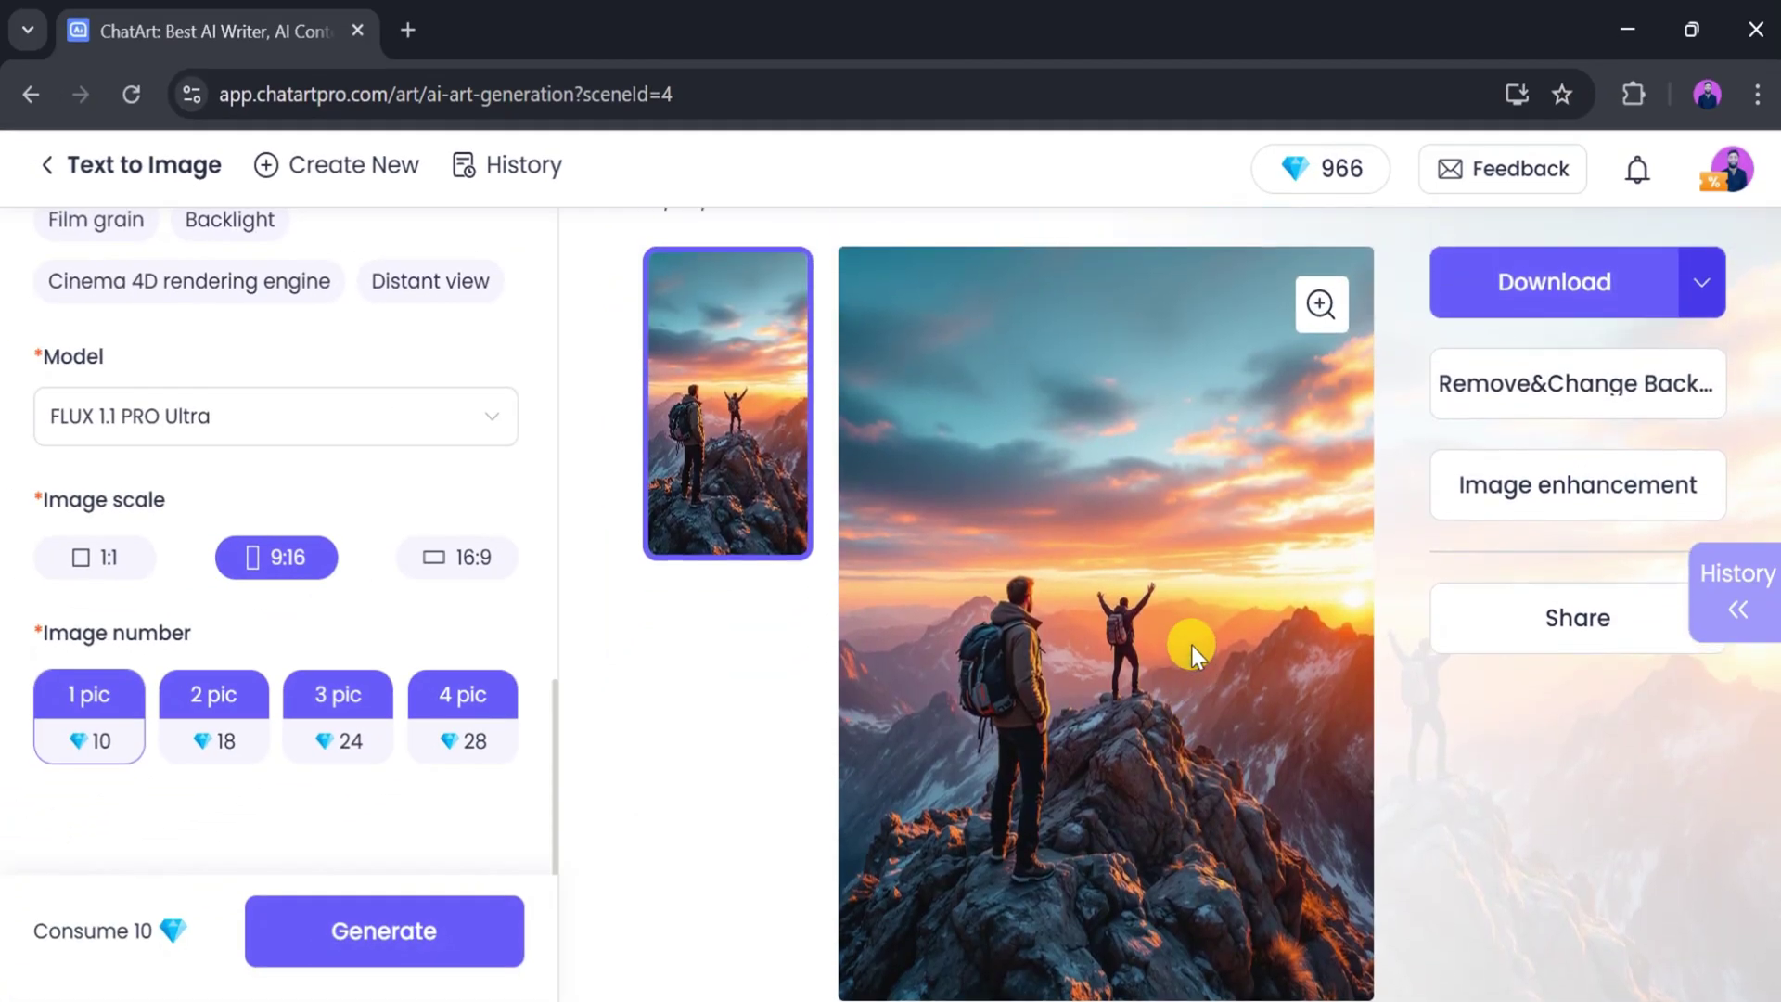
pyautogui.click(1698, 295)
pyautogui.click(1472, 409)
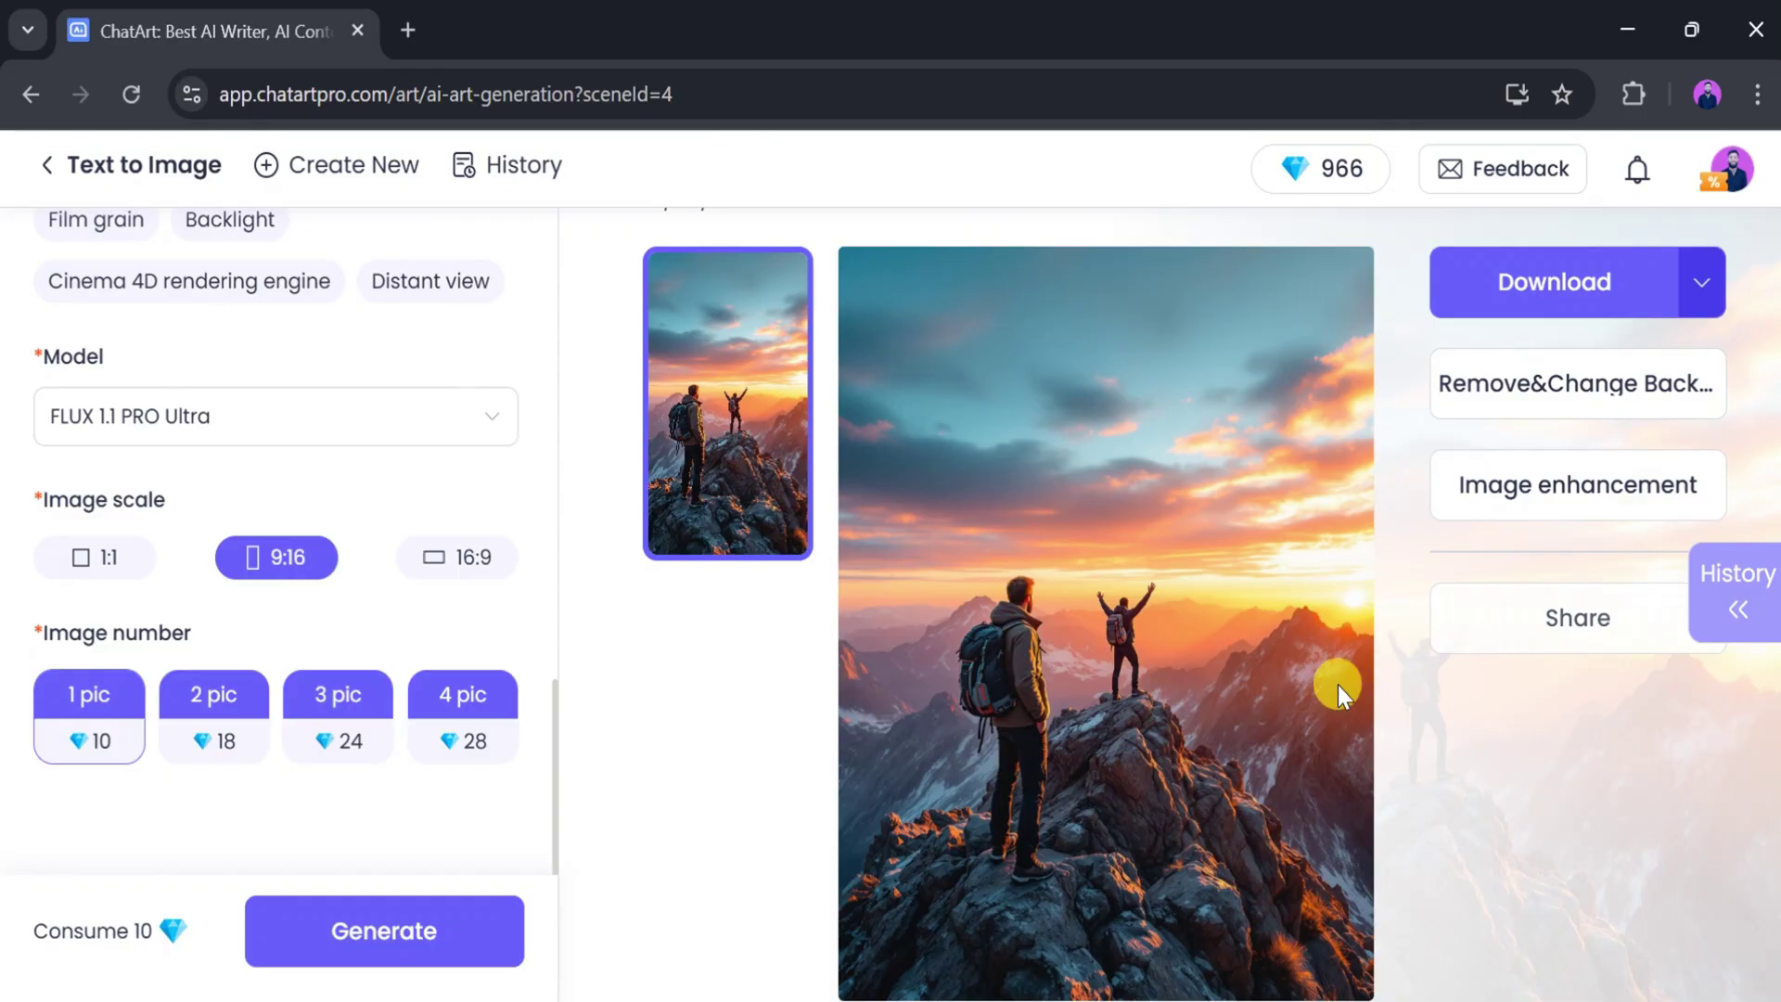
pyautogui.moveTo(1260, 698)
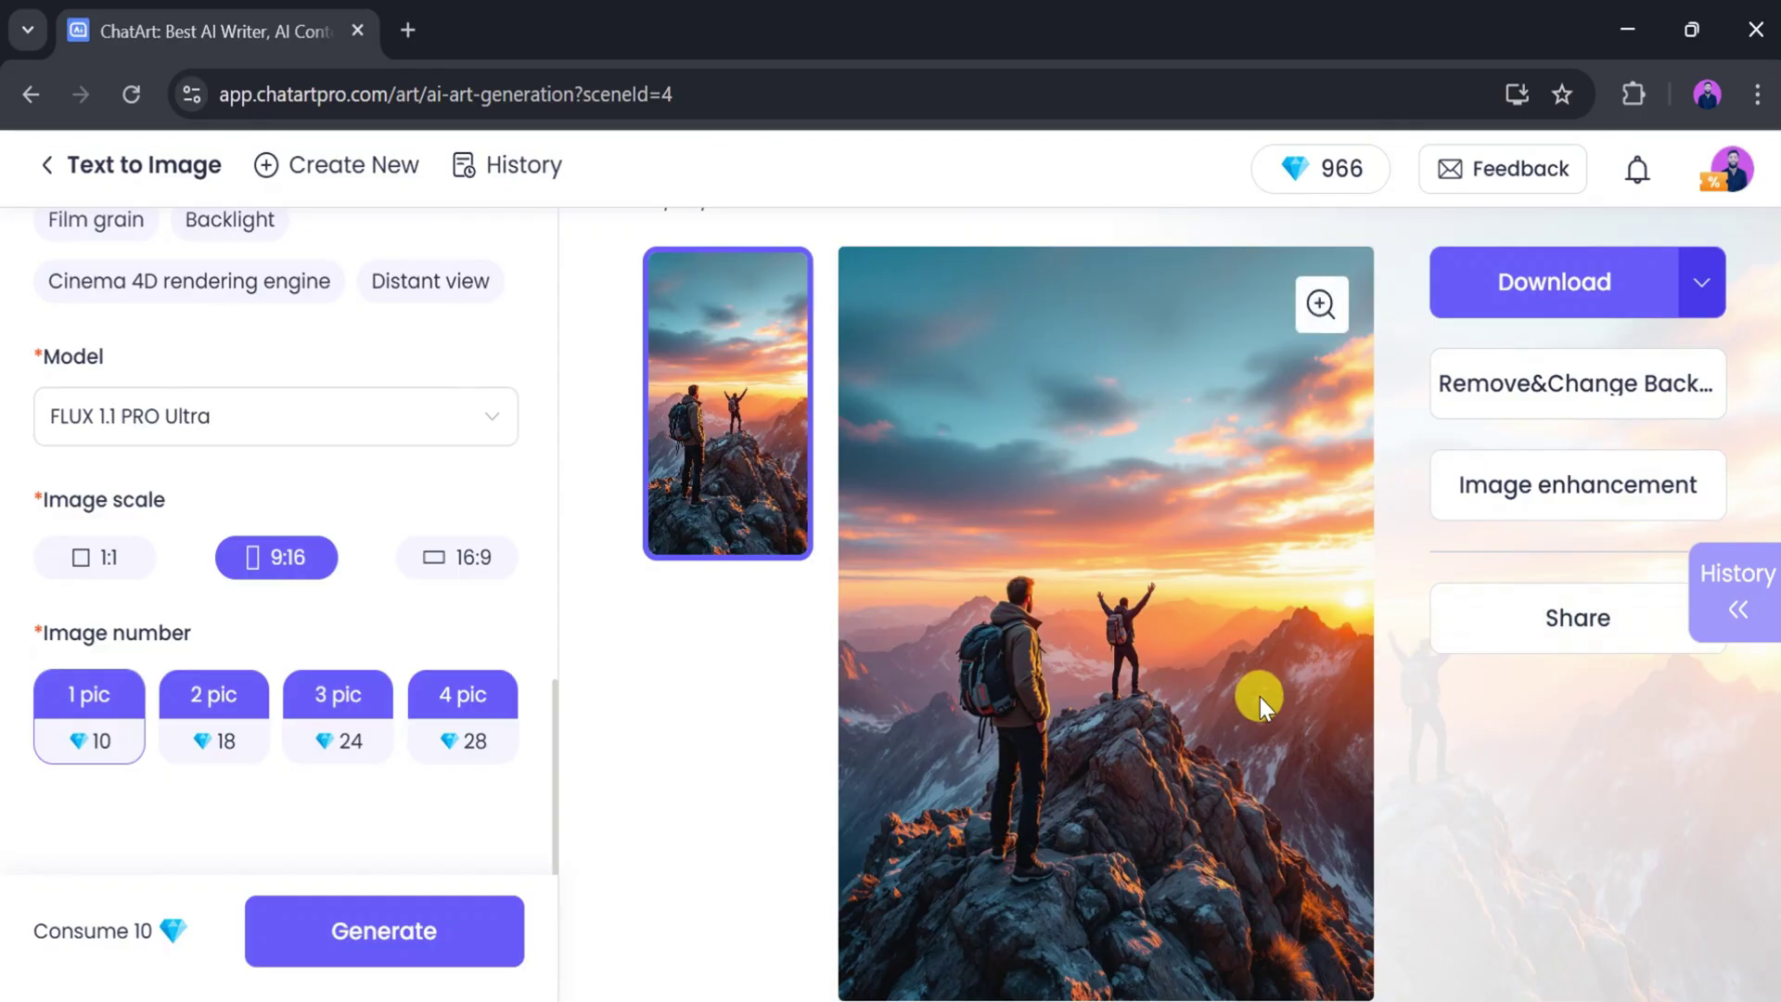
pyautogui.scroll(-1, 1260, 698)
pyautogui.hotkey('alt', 'Left')
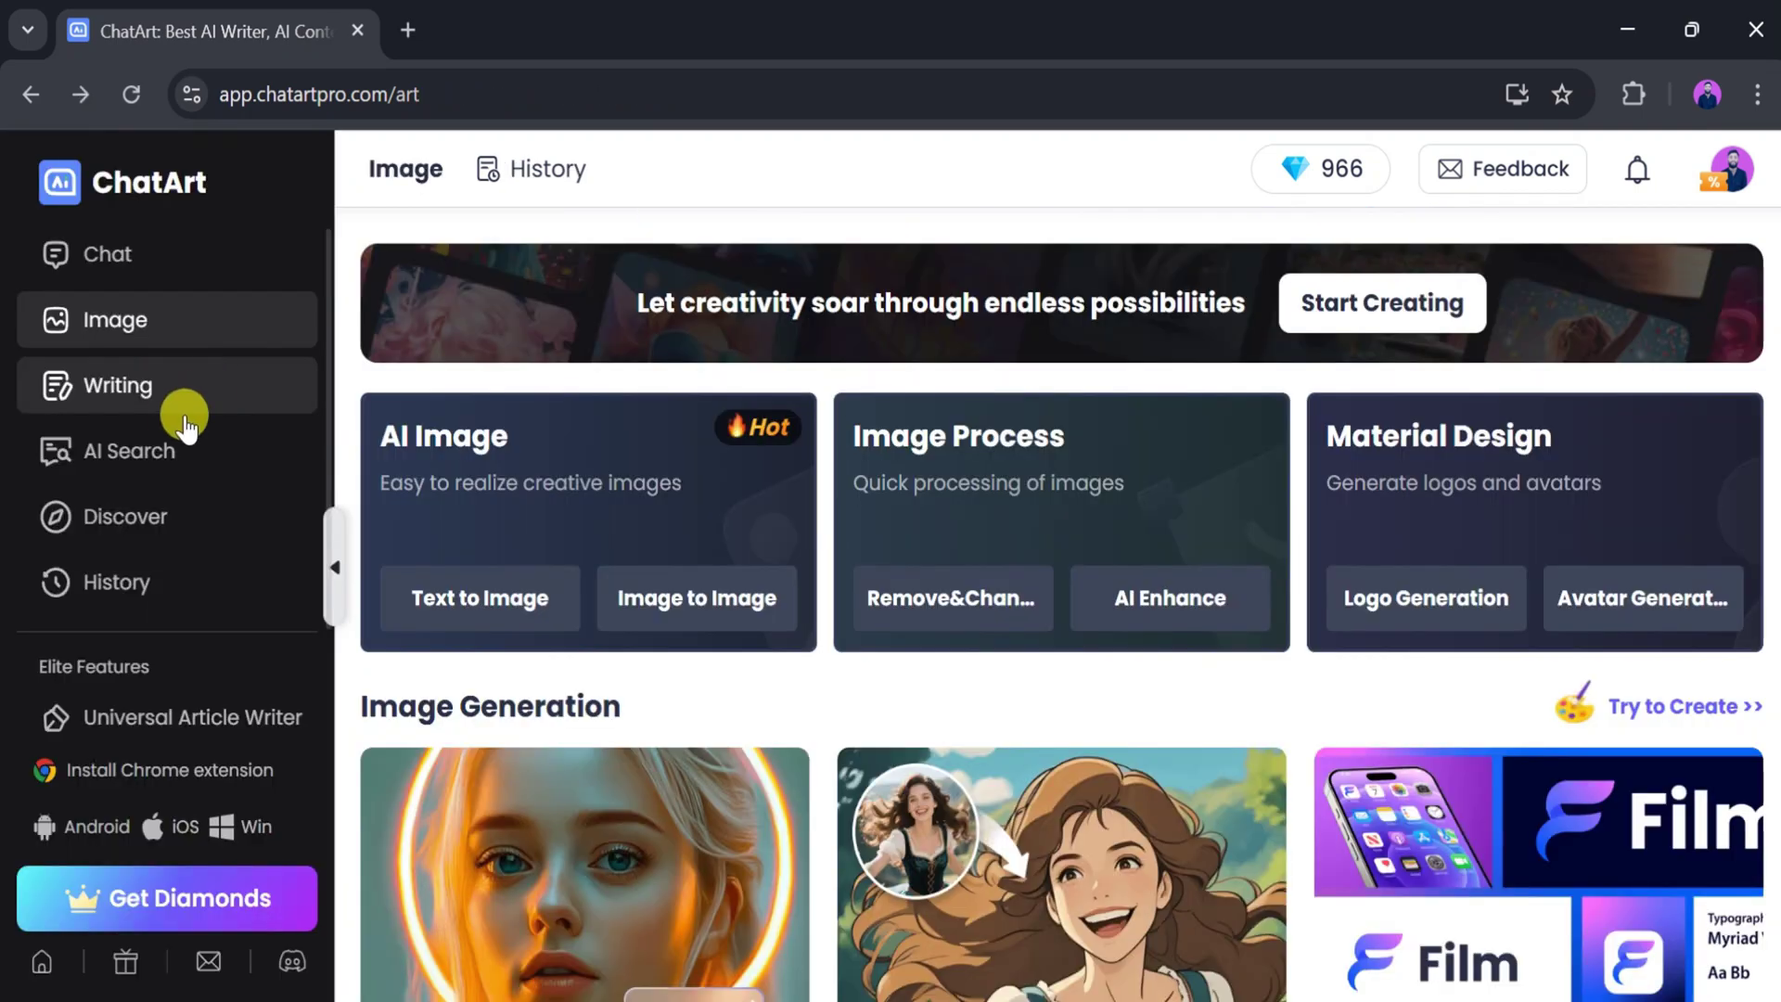
# Step: Open the Novel Generator from the Writing tools page in a new tab
pyautogui.click(144, 390)
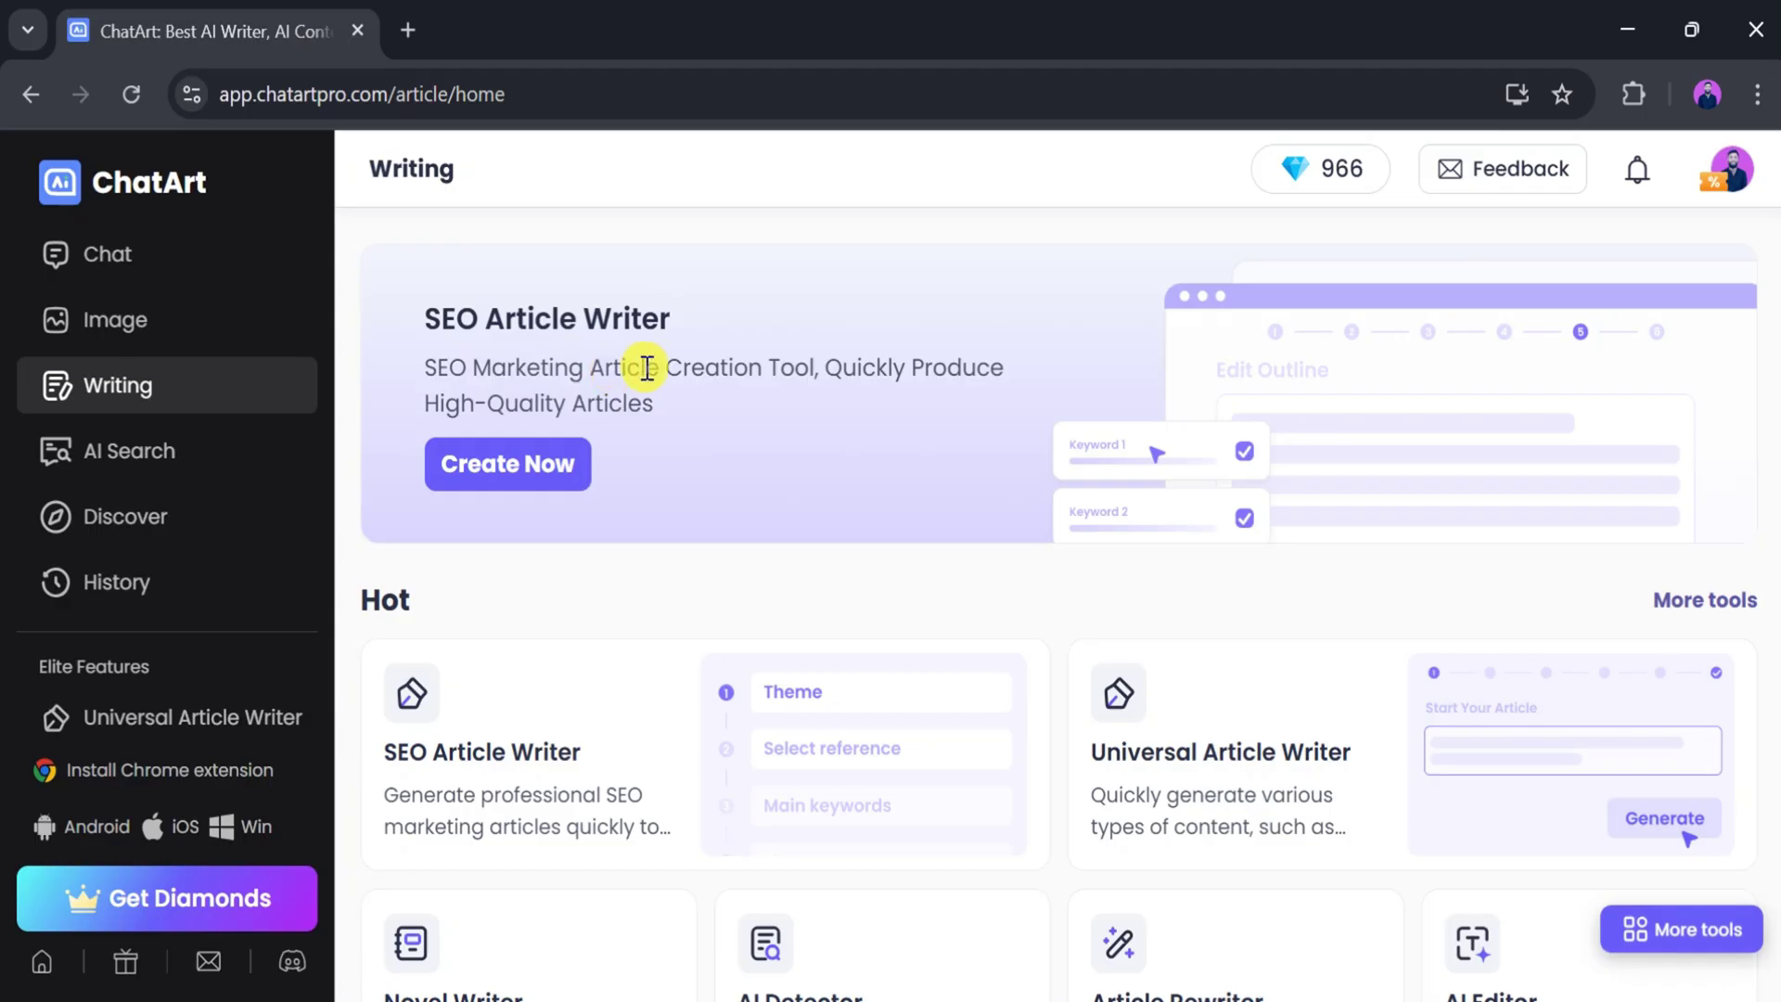
pyautogui.scroll(-6, 616, 516)
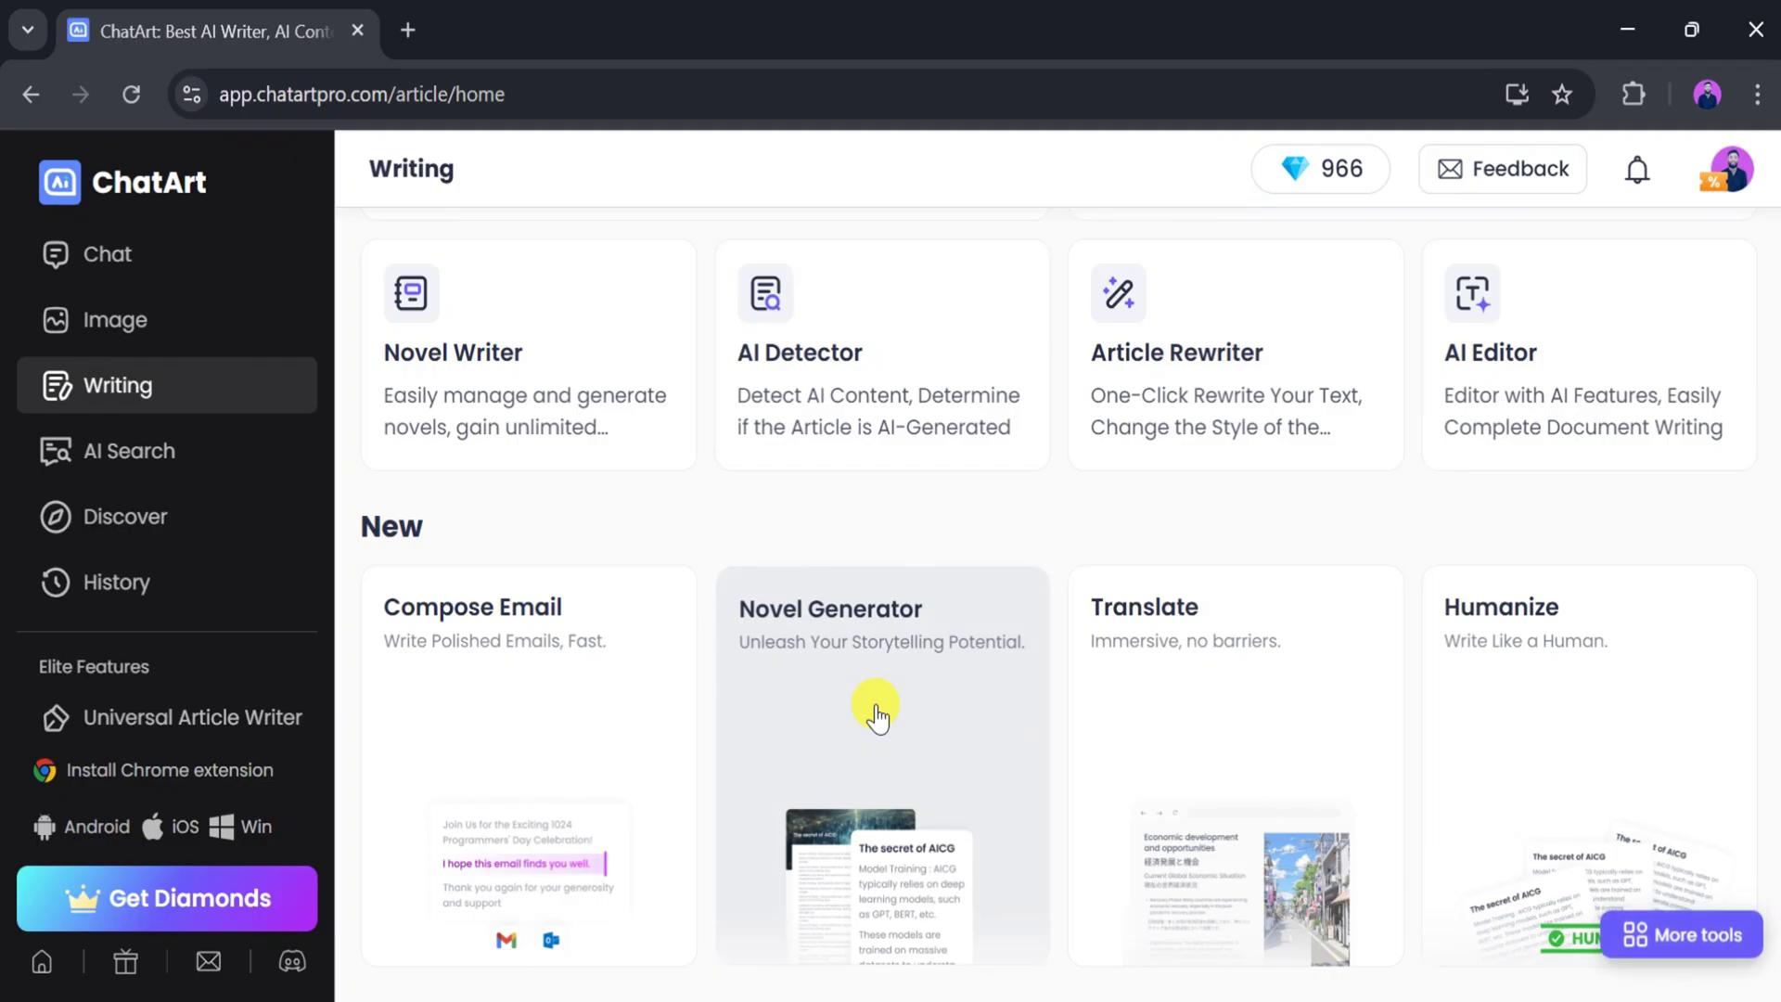
pyautogui.click(877, 716)
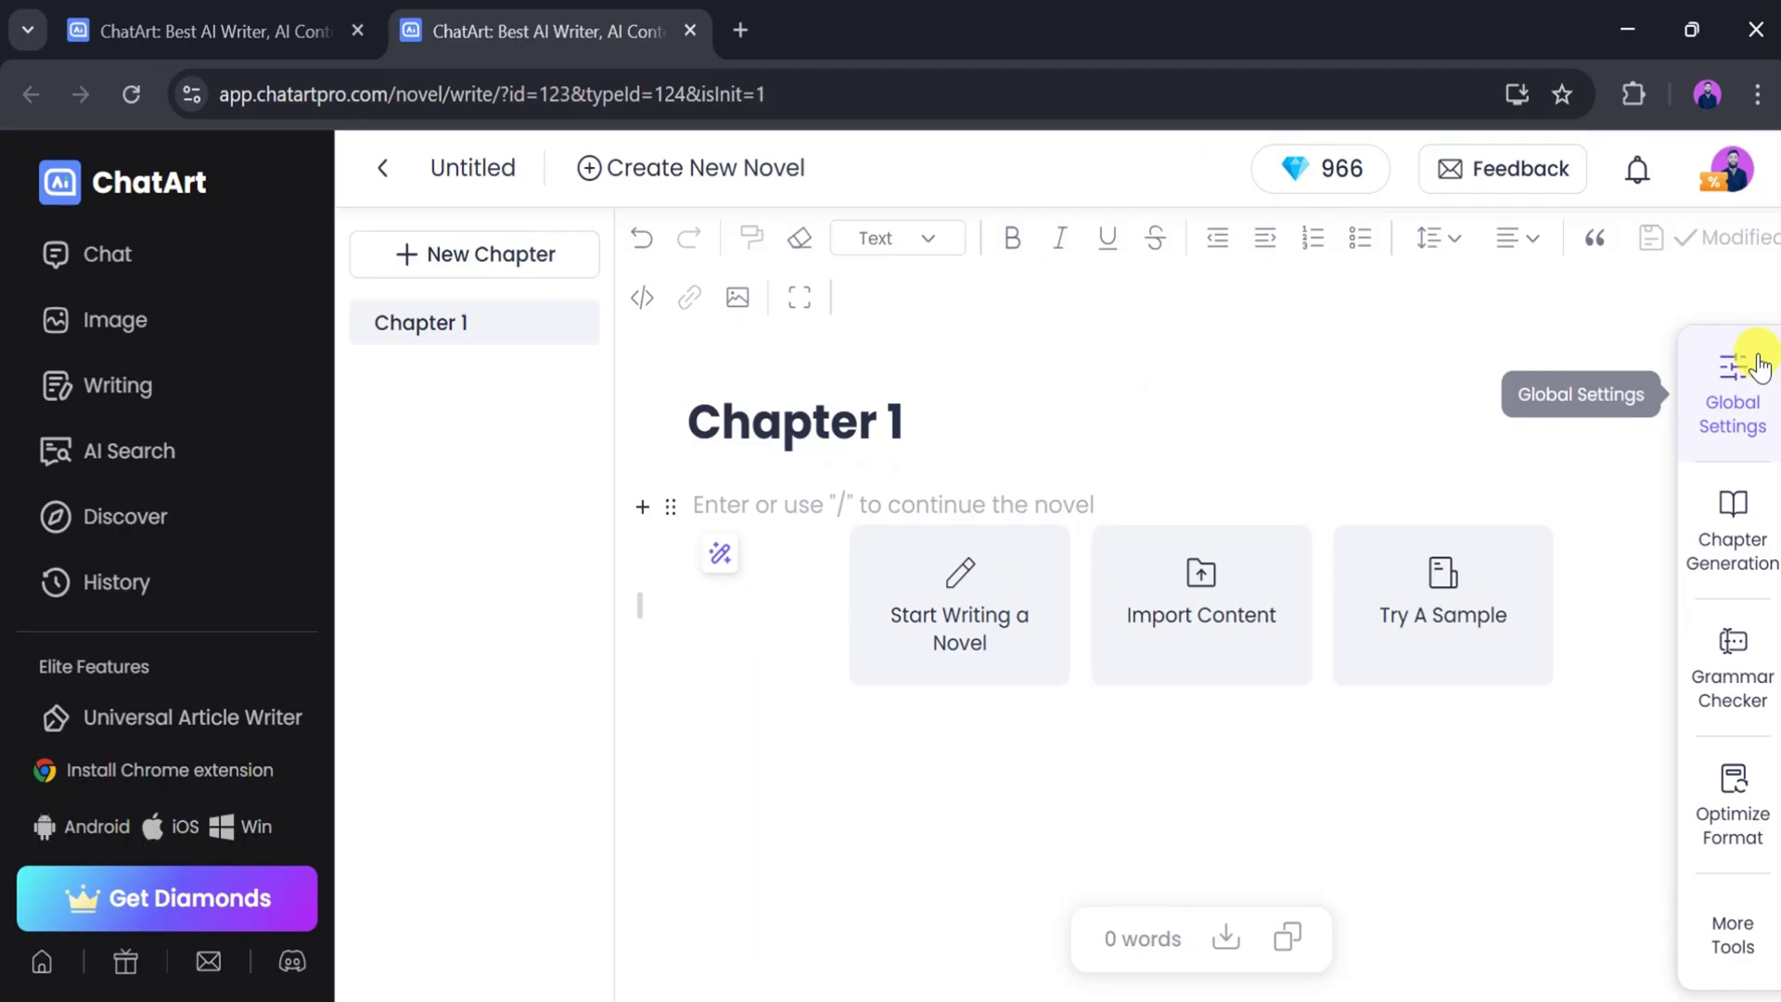
# Step: In Global Settings, title the novel 'Echoes Above the Sky', first person, Fantasy genre
pyautogui.click(1735, 405)
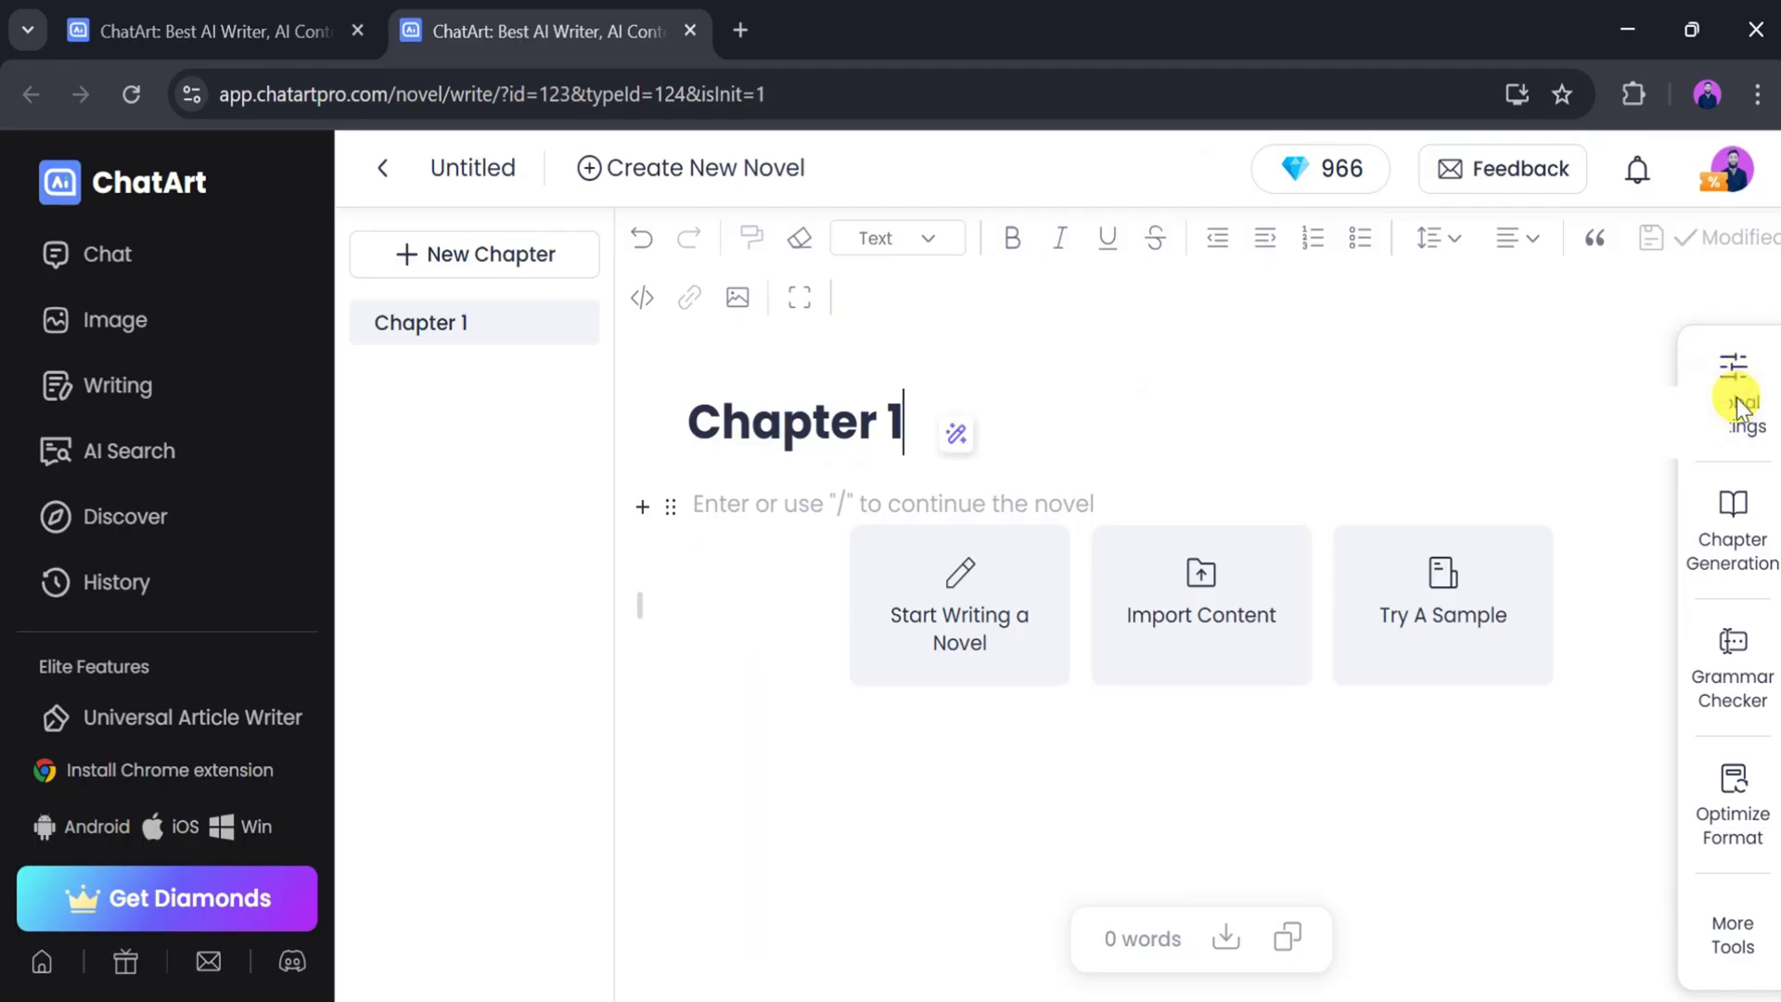
pyautogui.click(1312, 509)
pyautogui.write('Echoes Above the Sky')
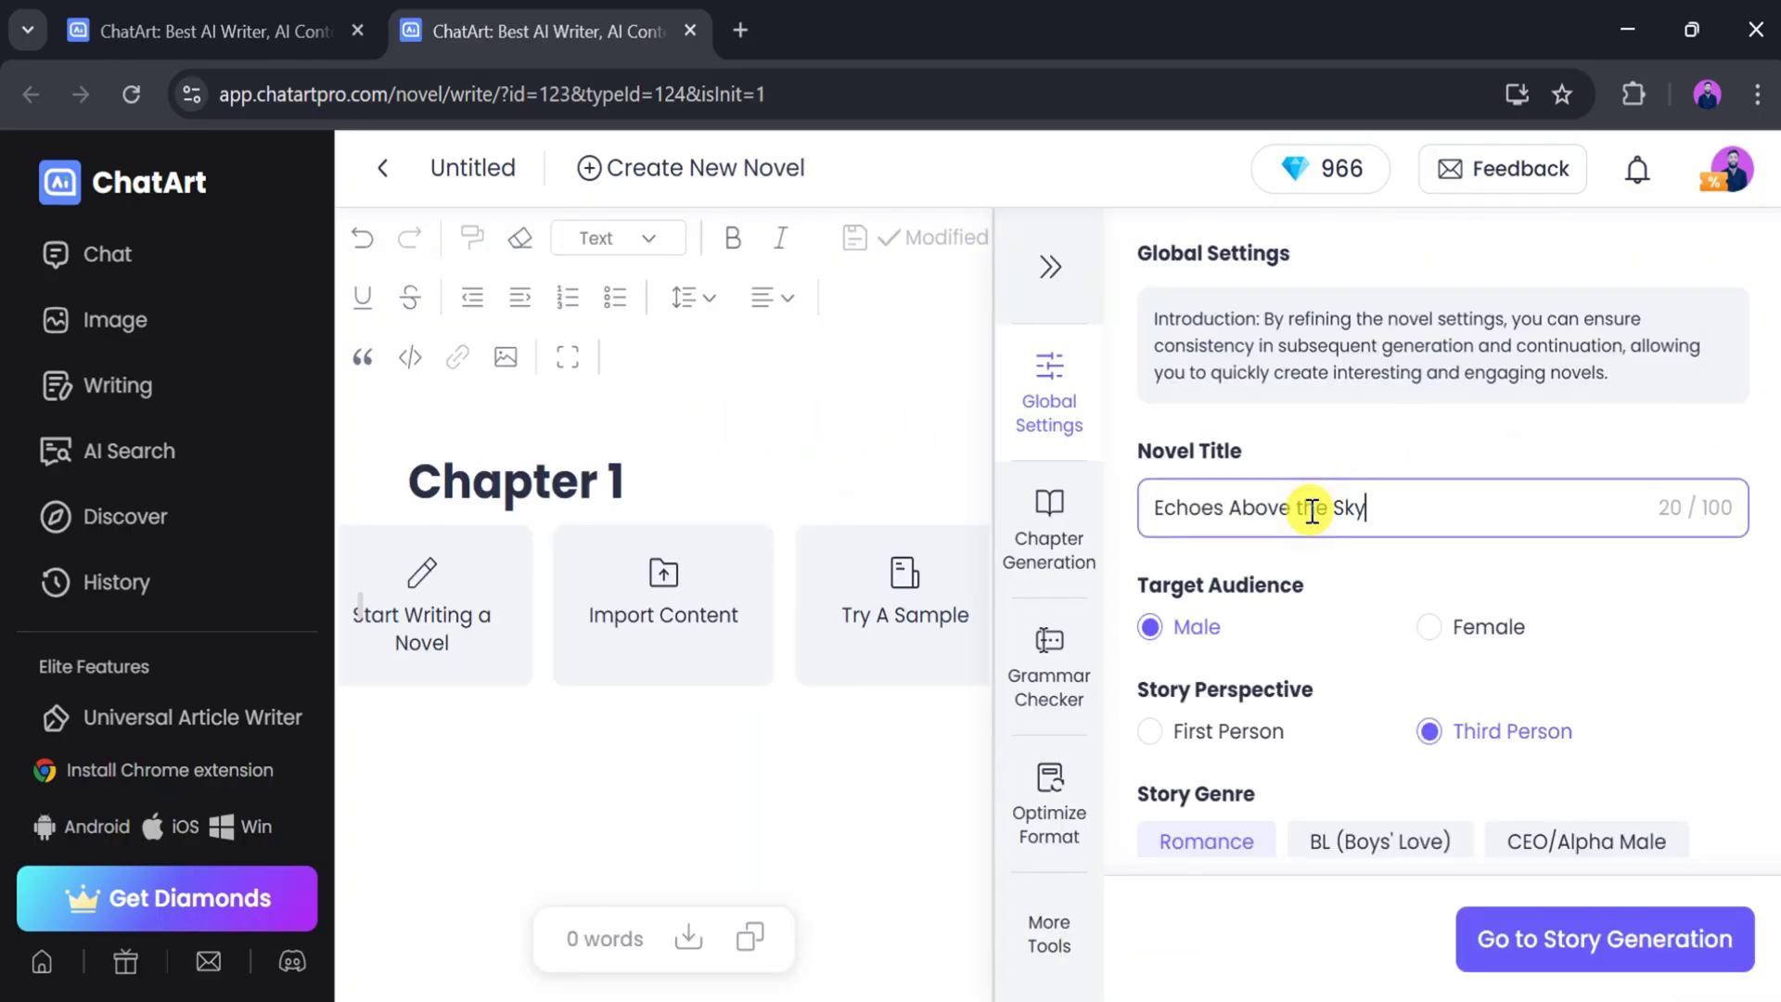
pyautogui.scroll(-1, 1380, 513)
pyautogui.scroll(-2, 1380, 513)
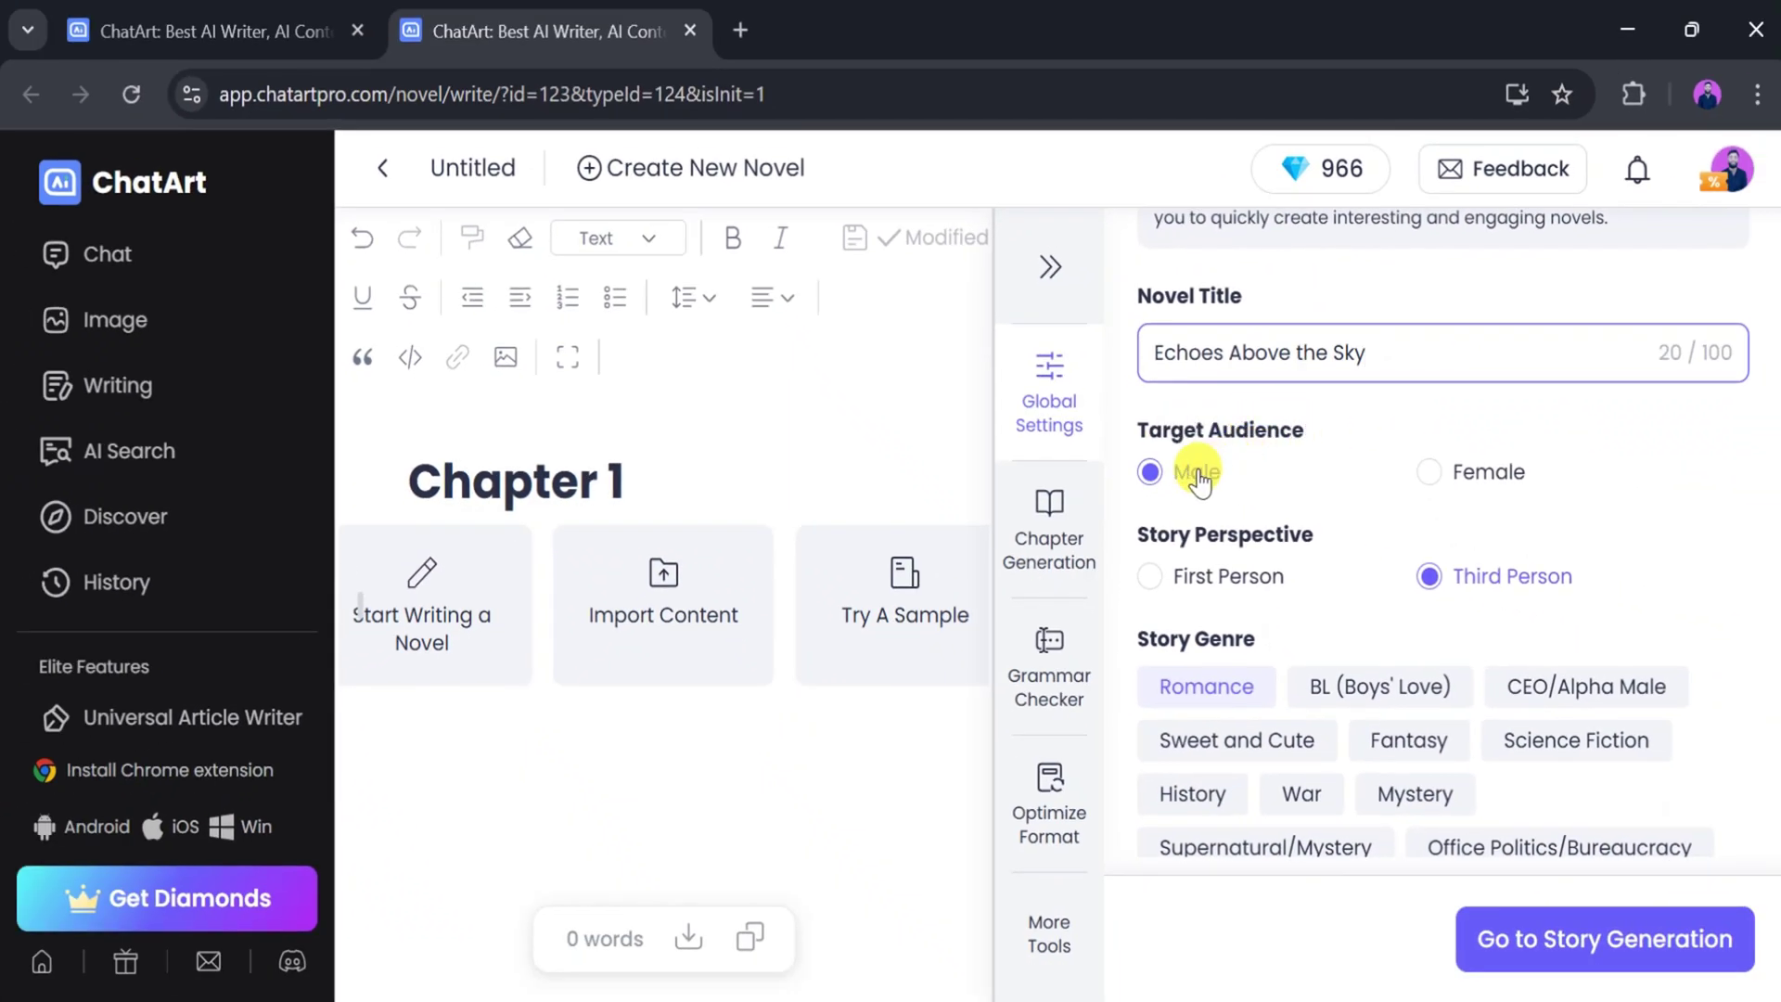
pyautogui.click(1237, 592)
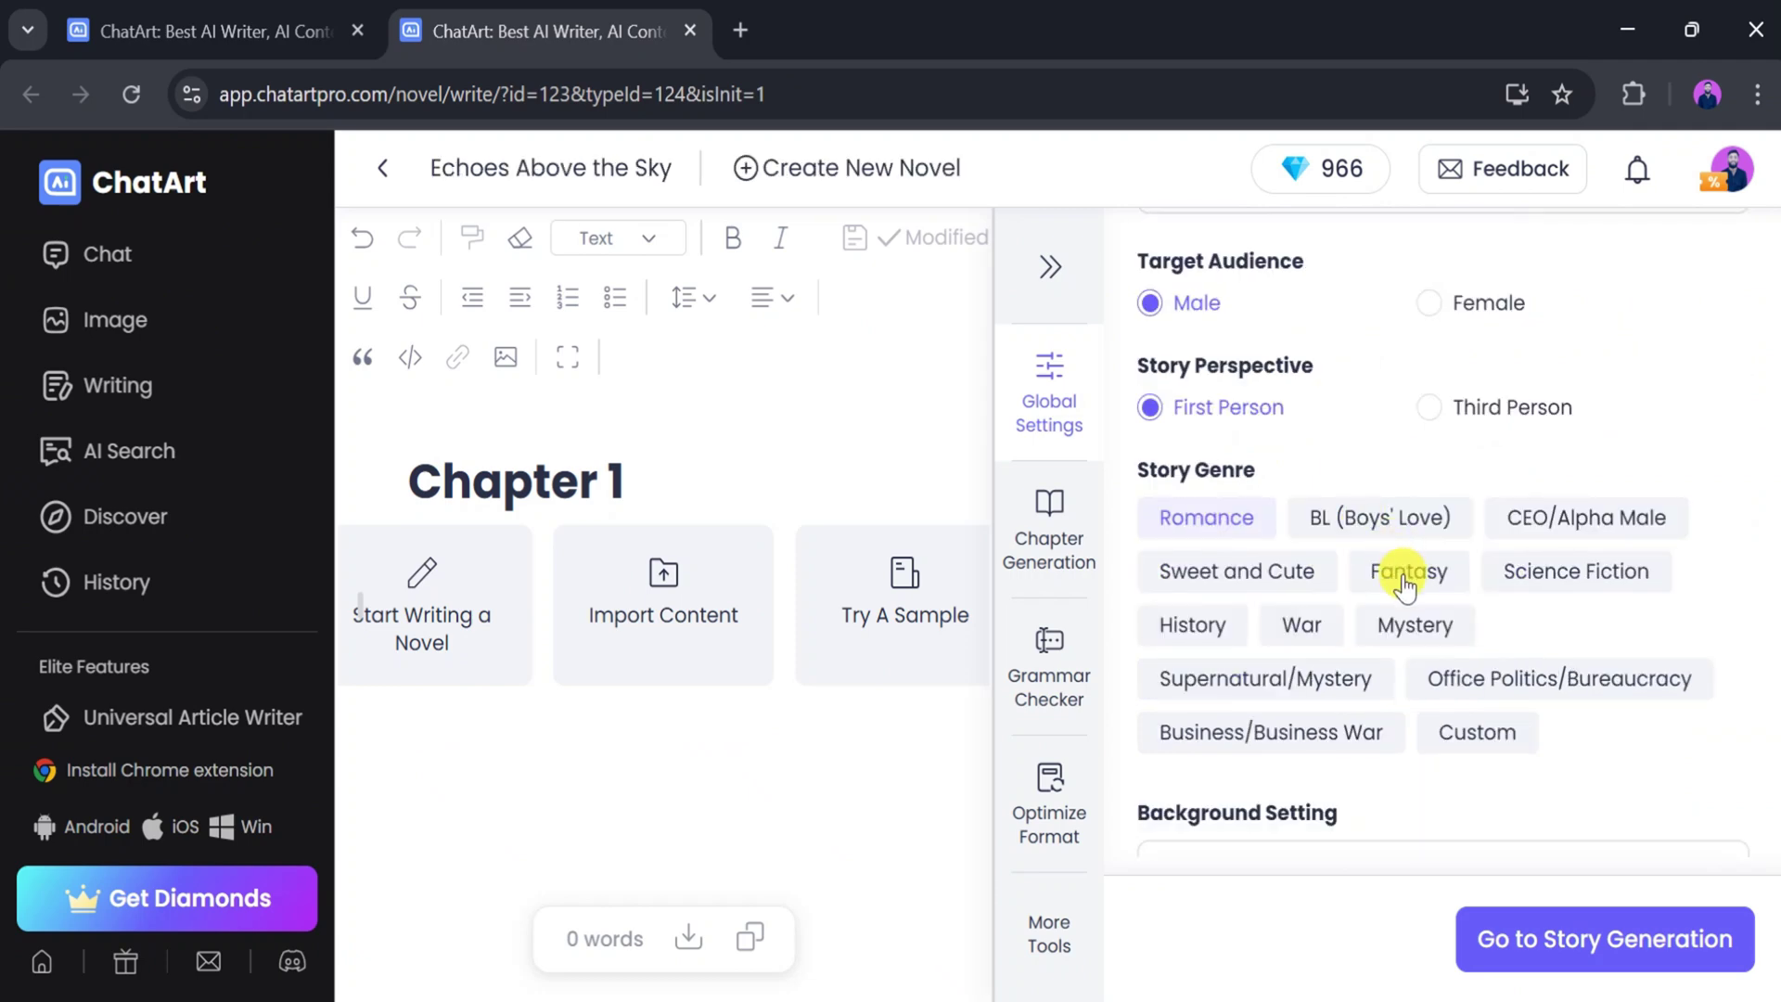
pyautogui.click(1404, 583)
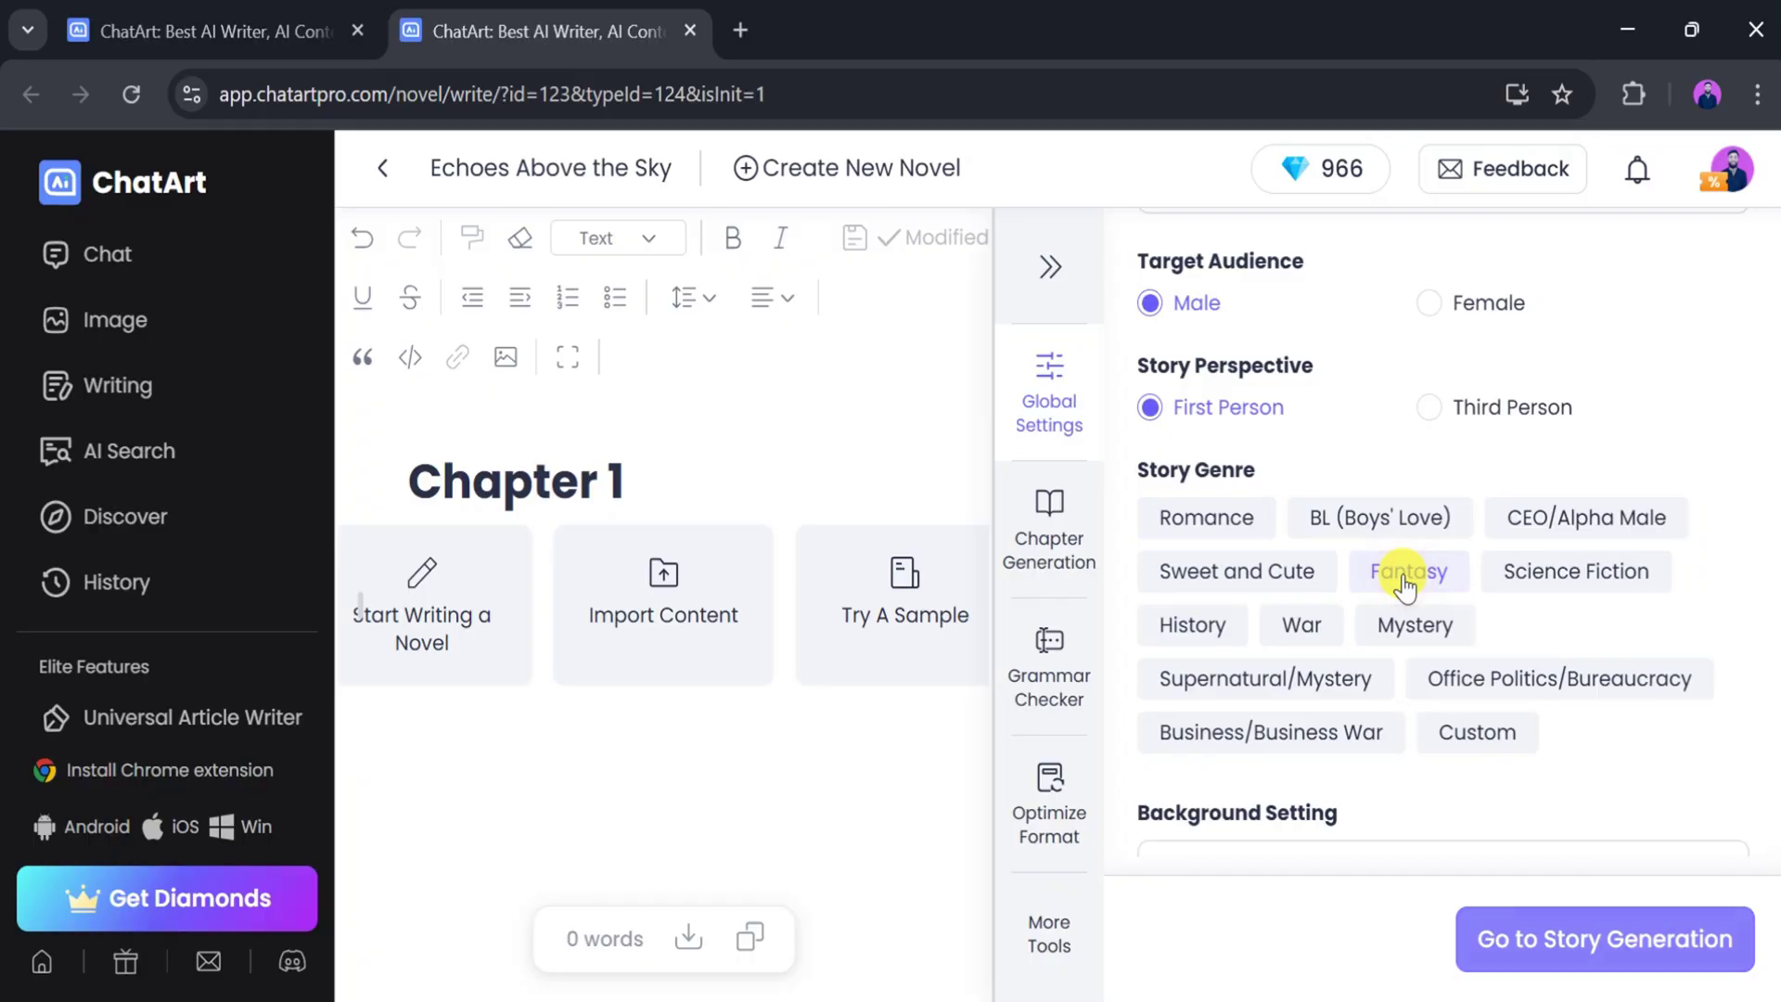
# Step: Paste the background passage and keep Kael Vorran as protagonist, with Lyra Thorne added
pyautogui.scroll(-3, 1404, 580)
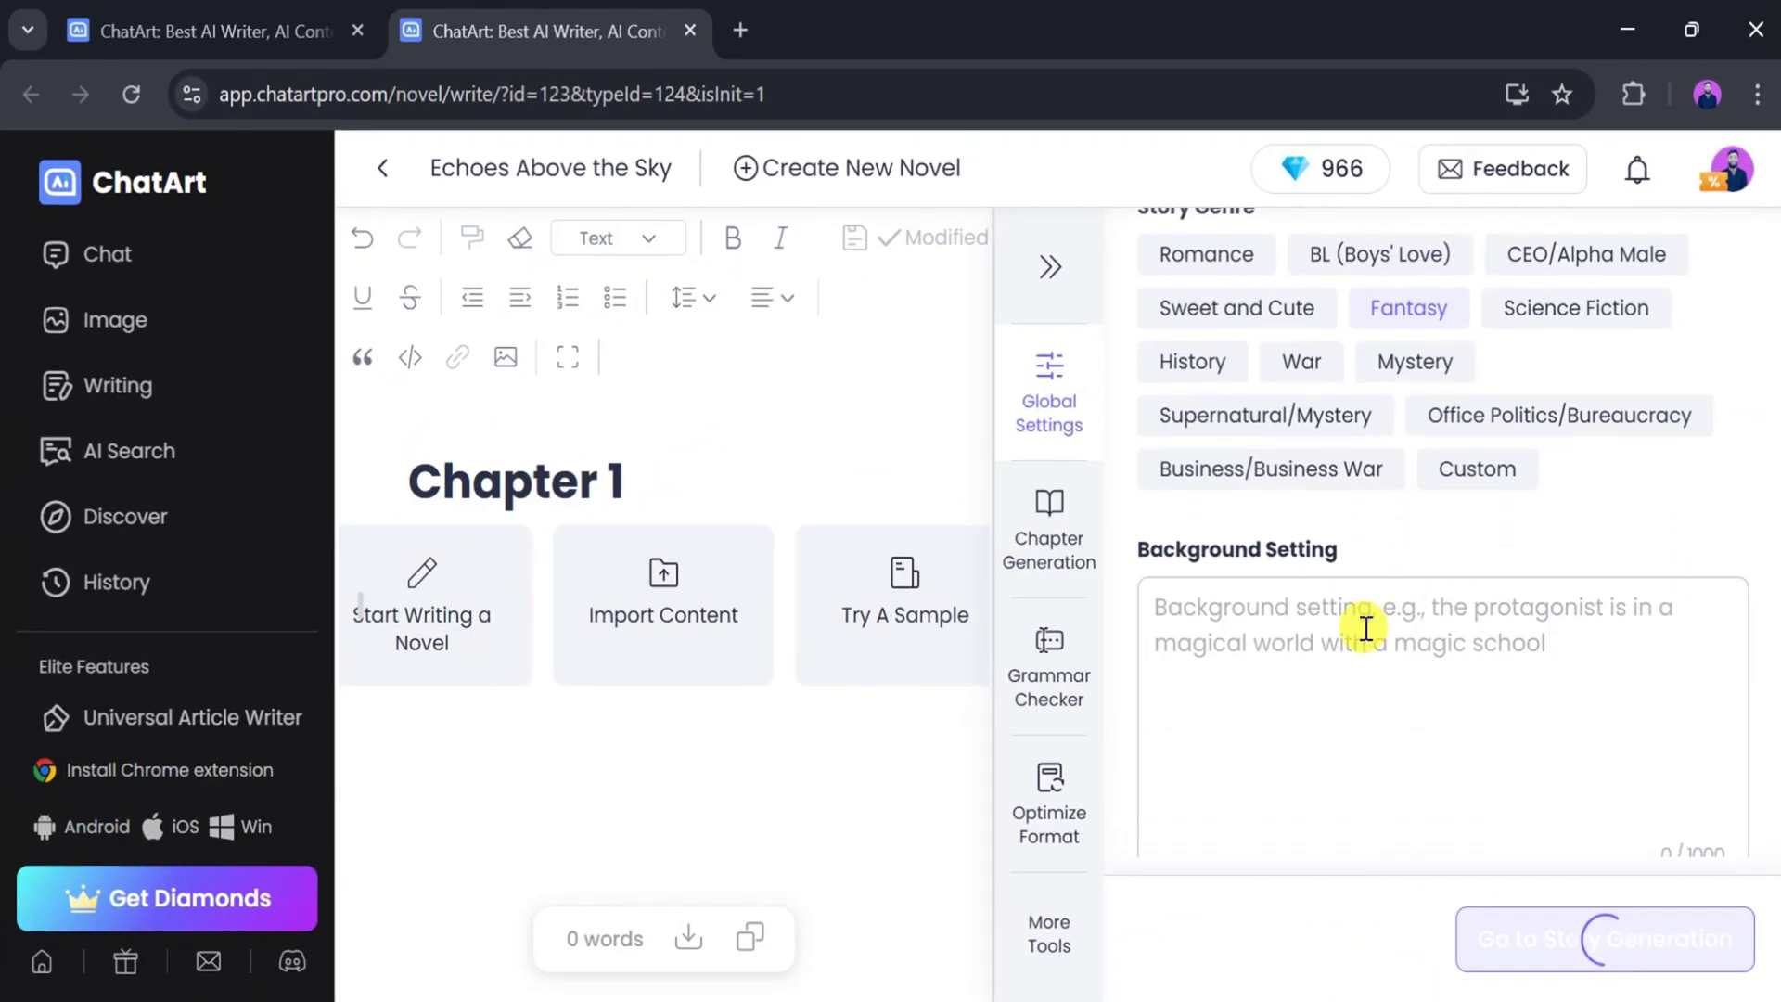
pyautogui.click(1169, 831)
pyautogui.hotkey('ctrl', 'v')
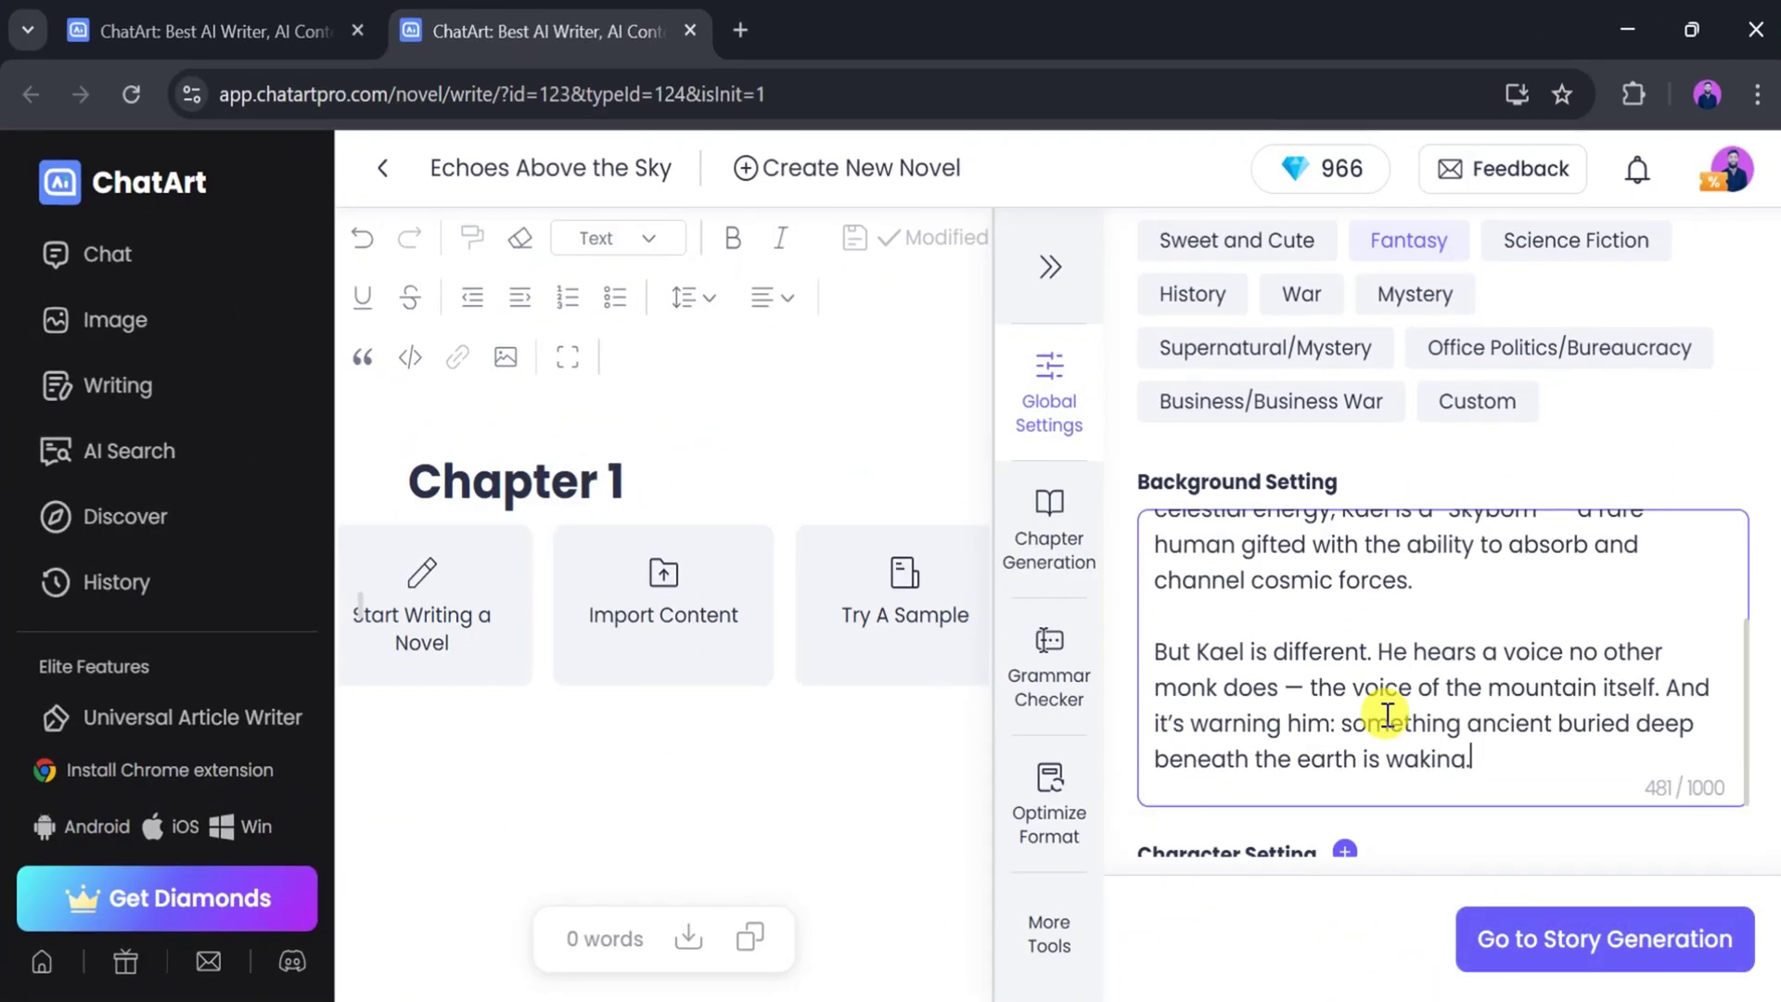
pyautogui.press('Tab')
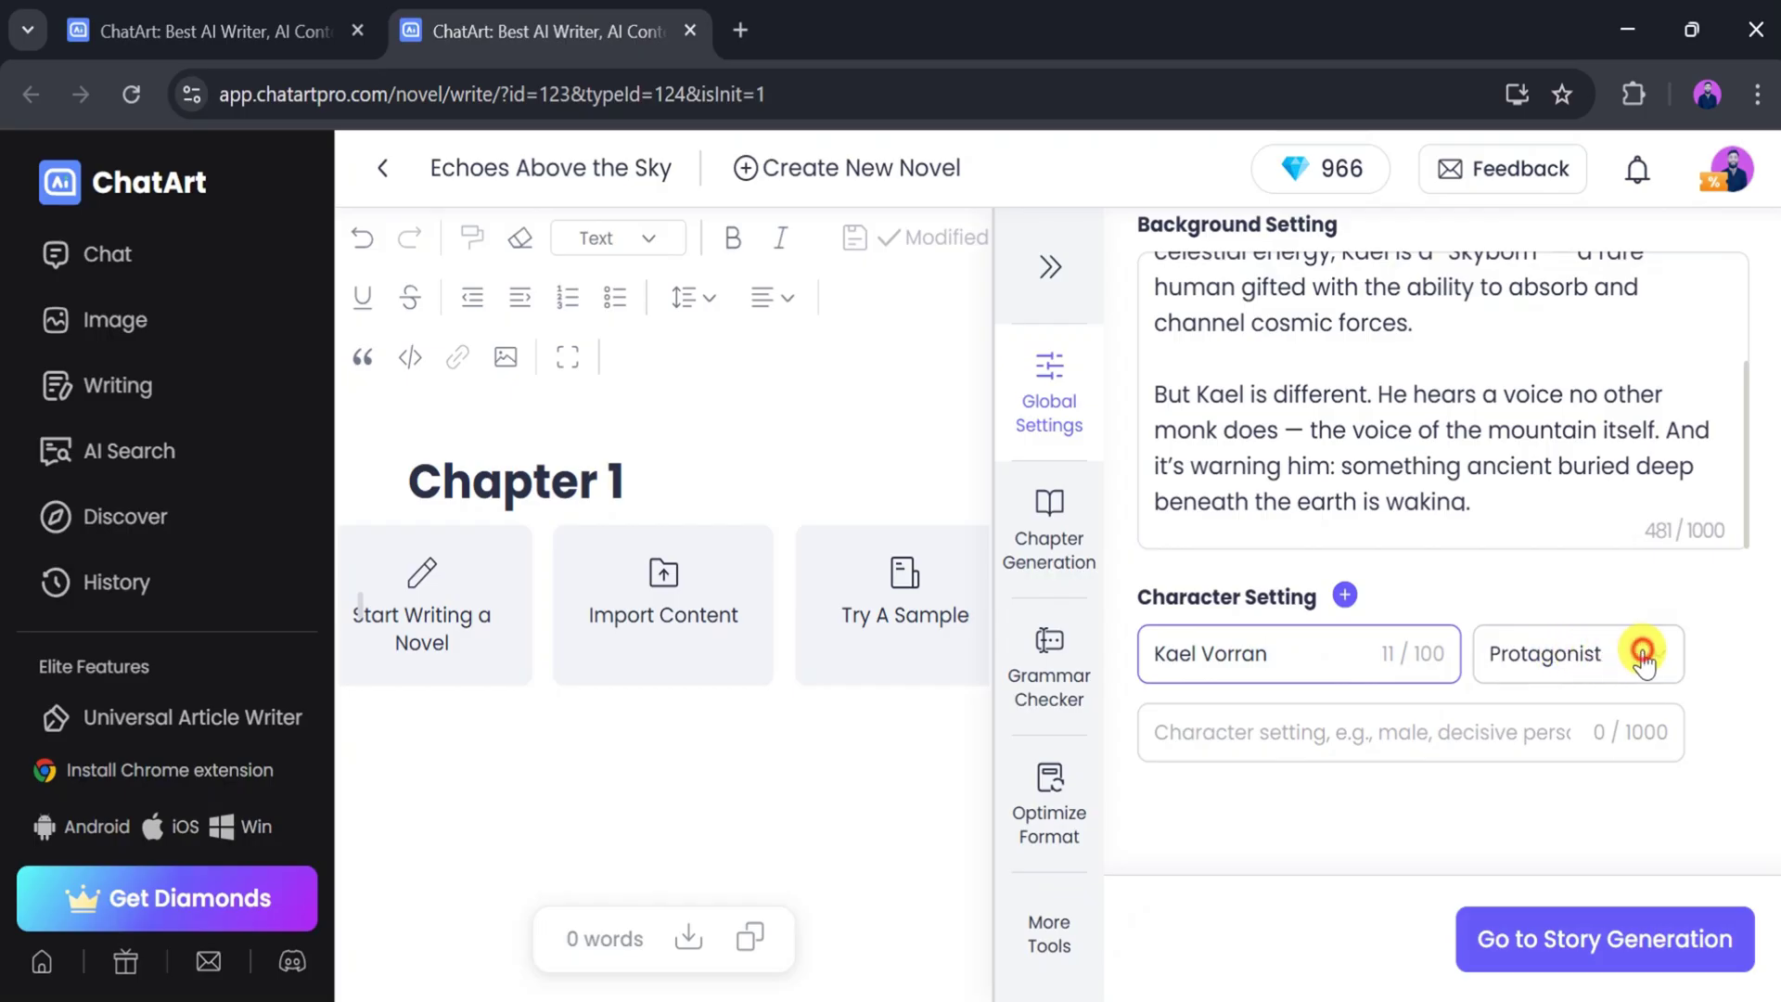
pyautogui.click(1642, 654)
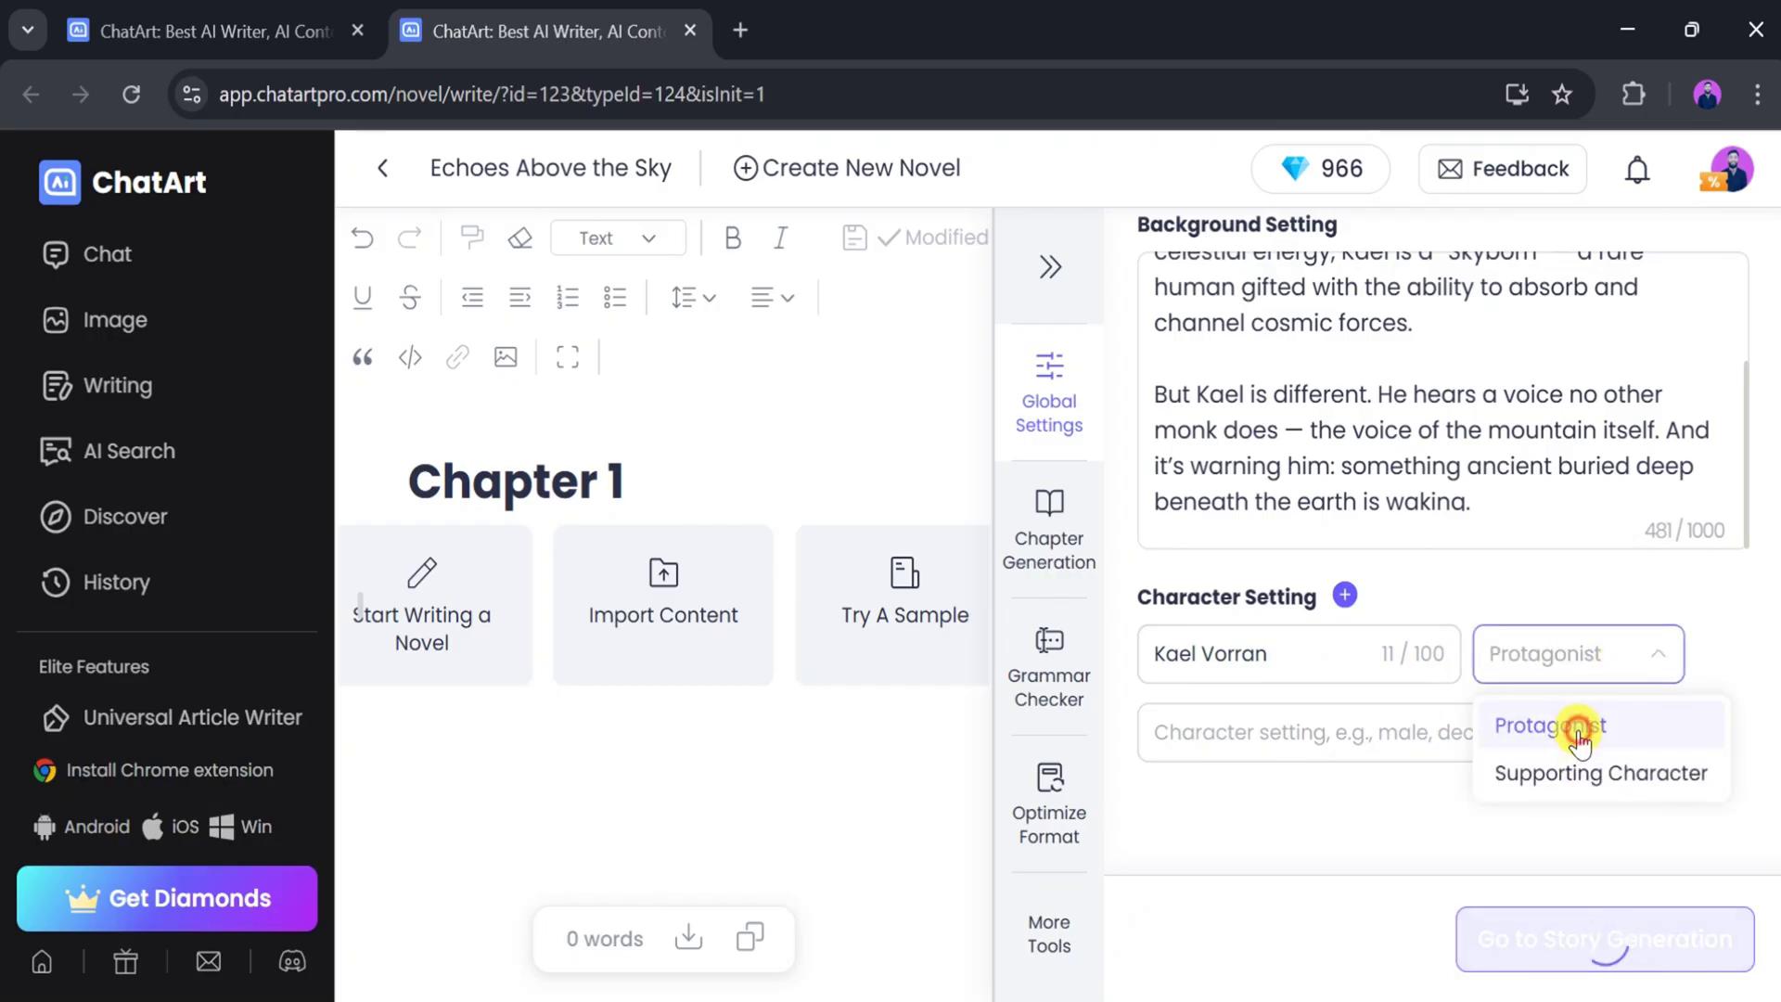
pyautogui.click(1577, 733)
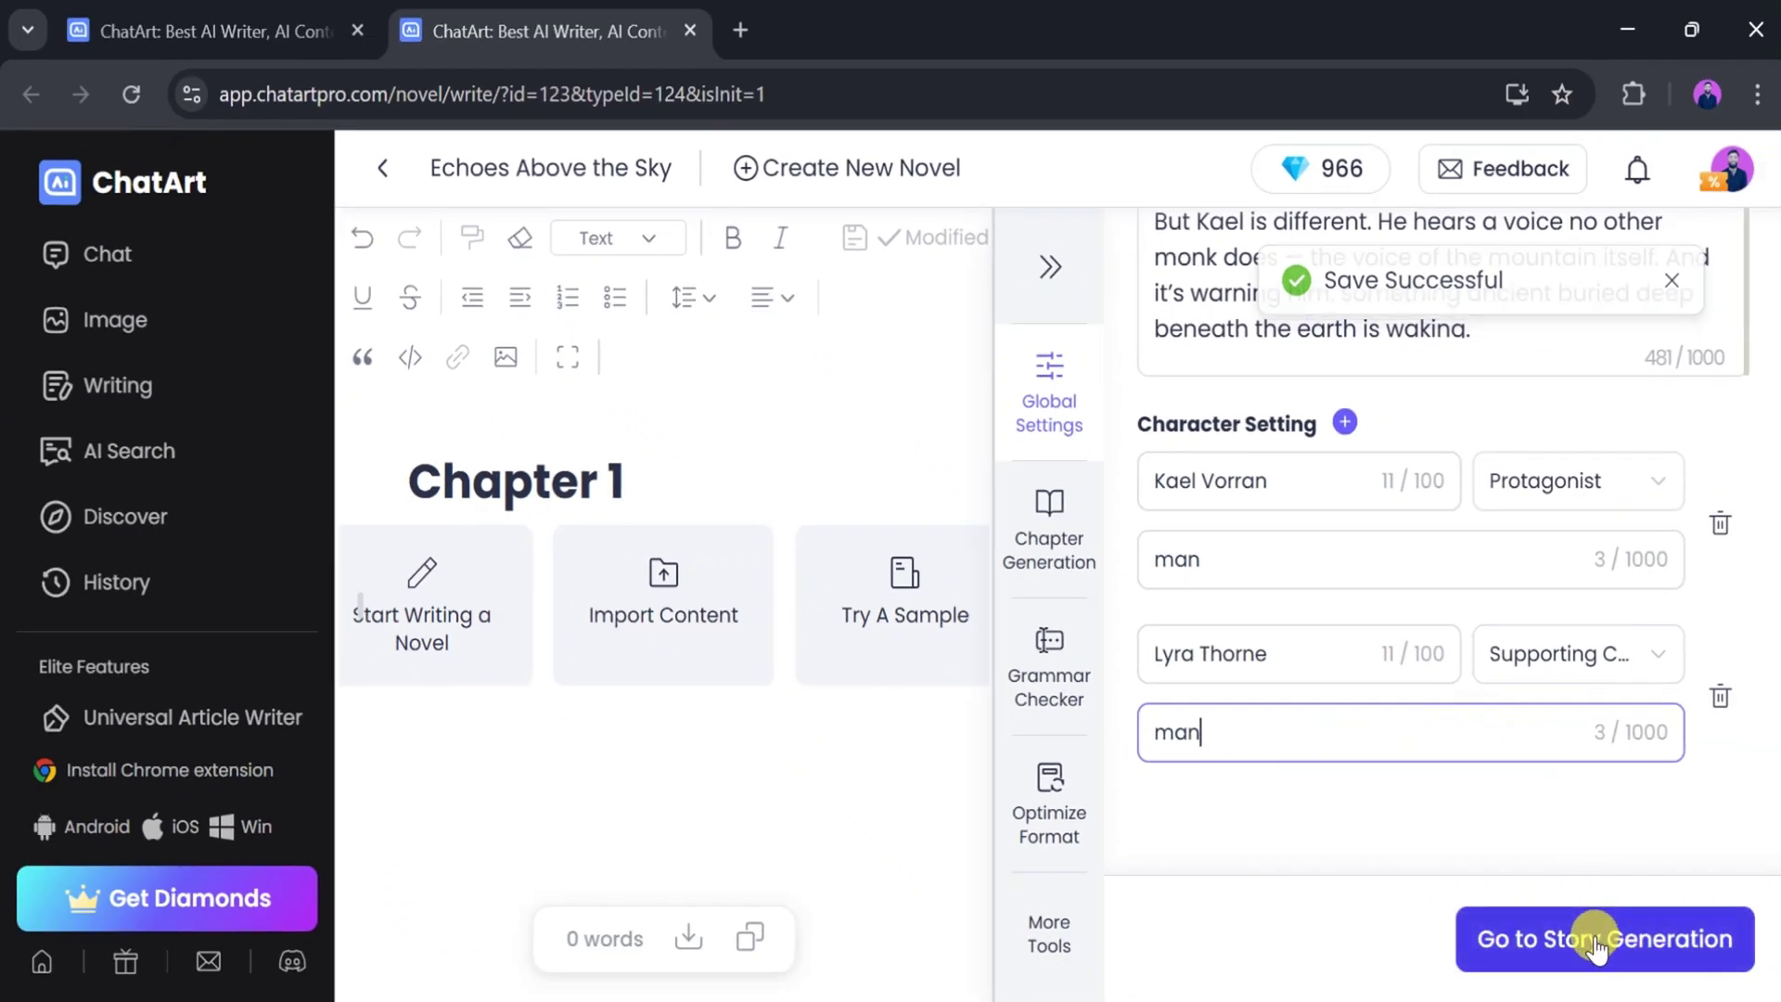
pyautogui.click(1596, 942)
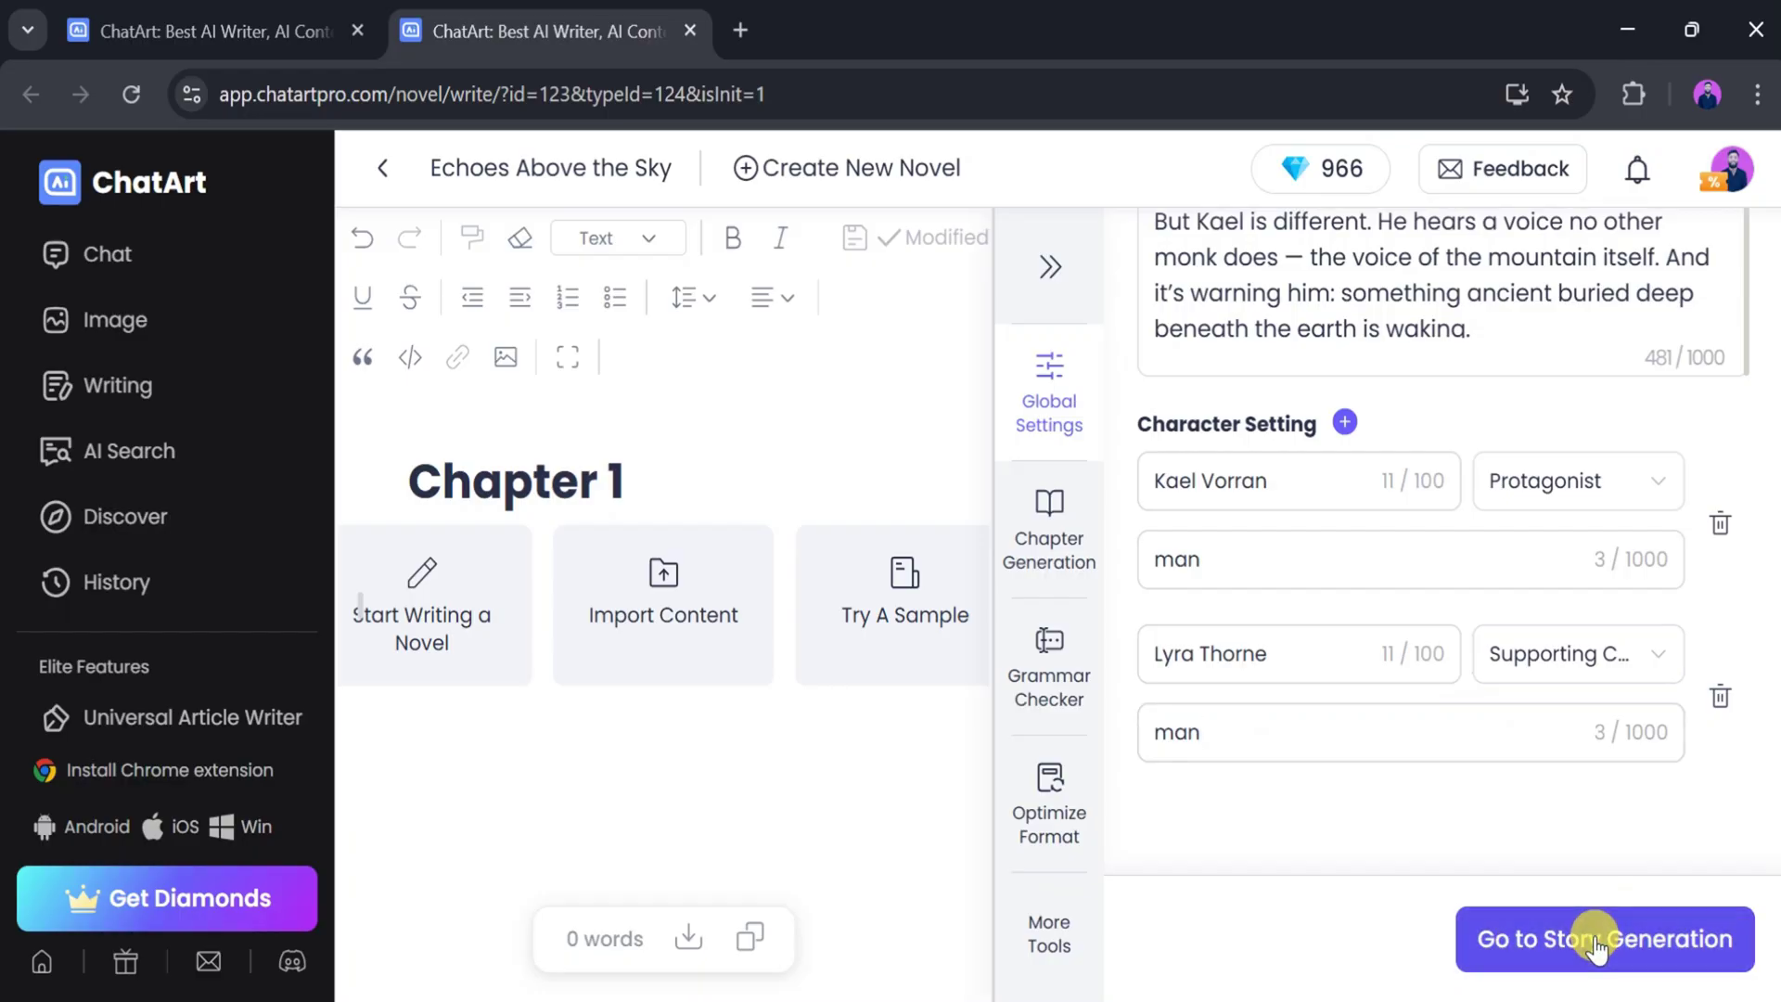
# Step: Generate 'Chapter 7: Whispers in the Void' from the pasted description and apply it
pyautogui.write('Kael descends from the mountain to uncover the origin of his strange connection, embarking on a journey across a world where celestial magic and ancient machinery clash. Along the way, he faces factions who either worship or fear the Skyborn — and must decide whether to become a guardian of the balance or awaken the power sleeping beneath the peaks.')
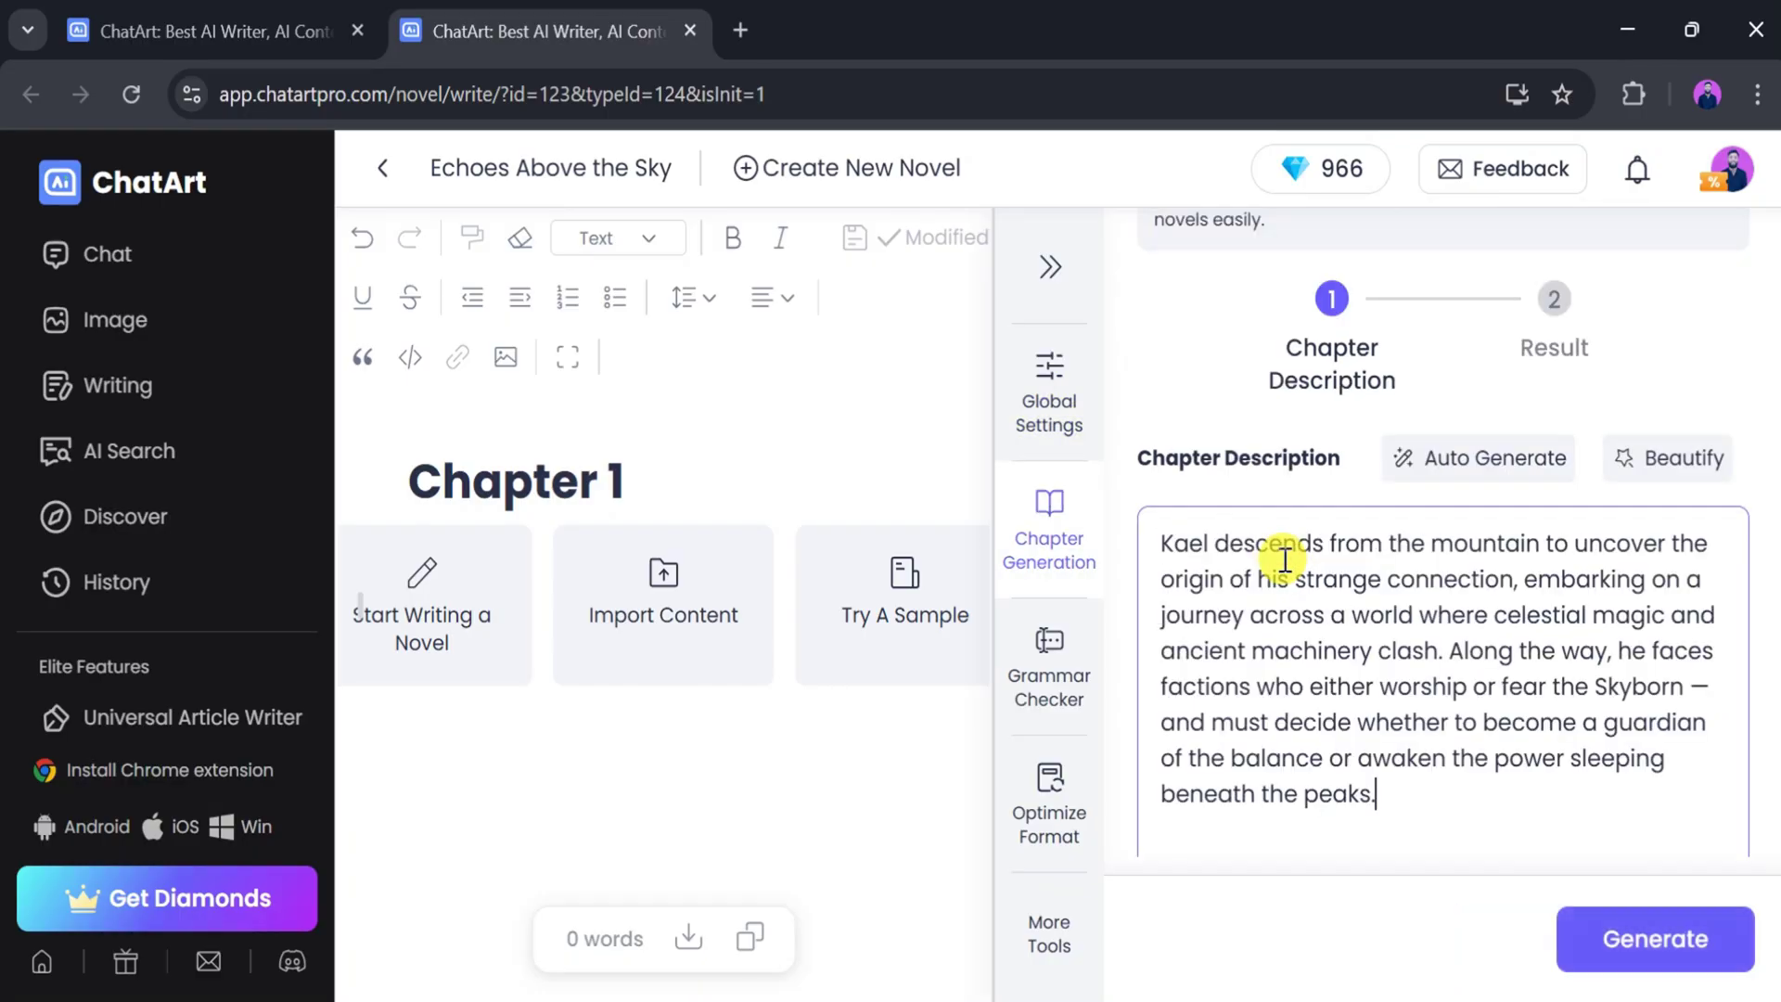
pyautogui.scroll(-3, 1285, 560)
pyautogui.click(1603, 948)
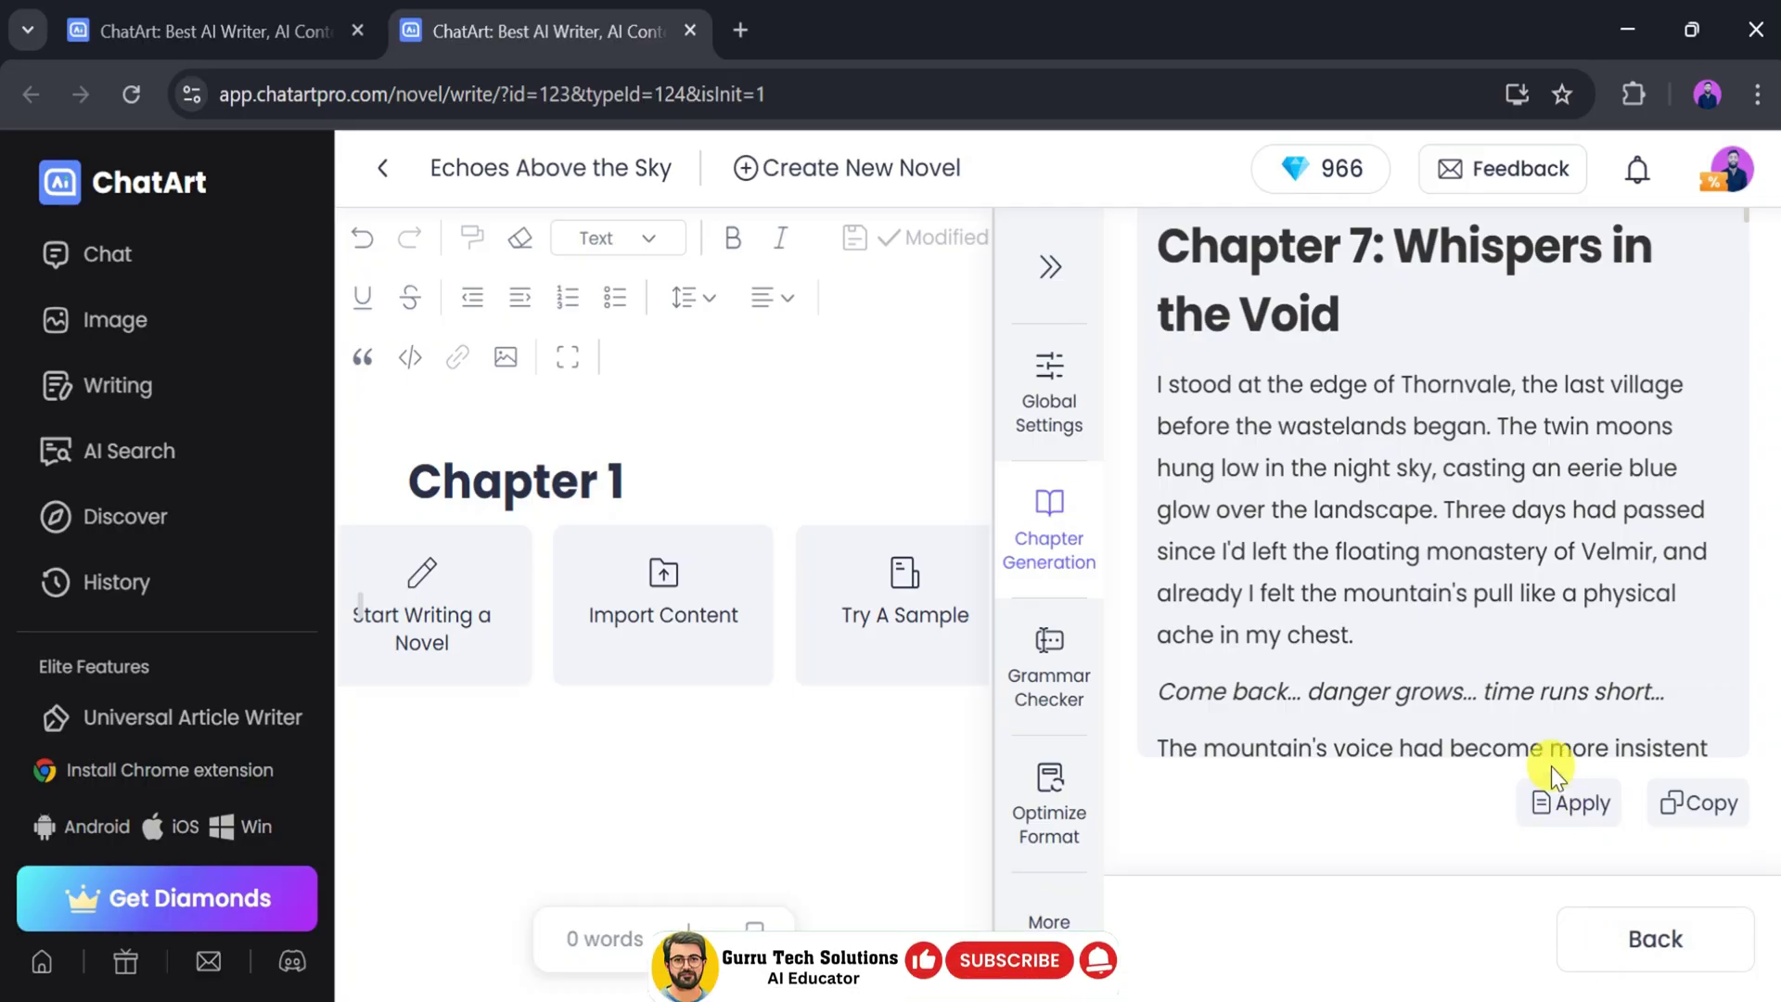
pyautogui.scroll(-4, 1494, 603)
pyautogui.scroll(-15, 1495, 608)
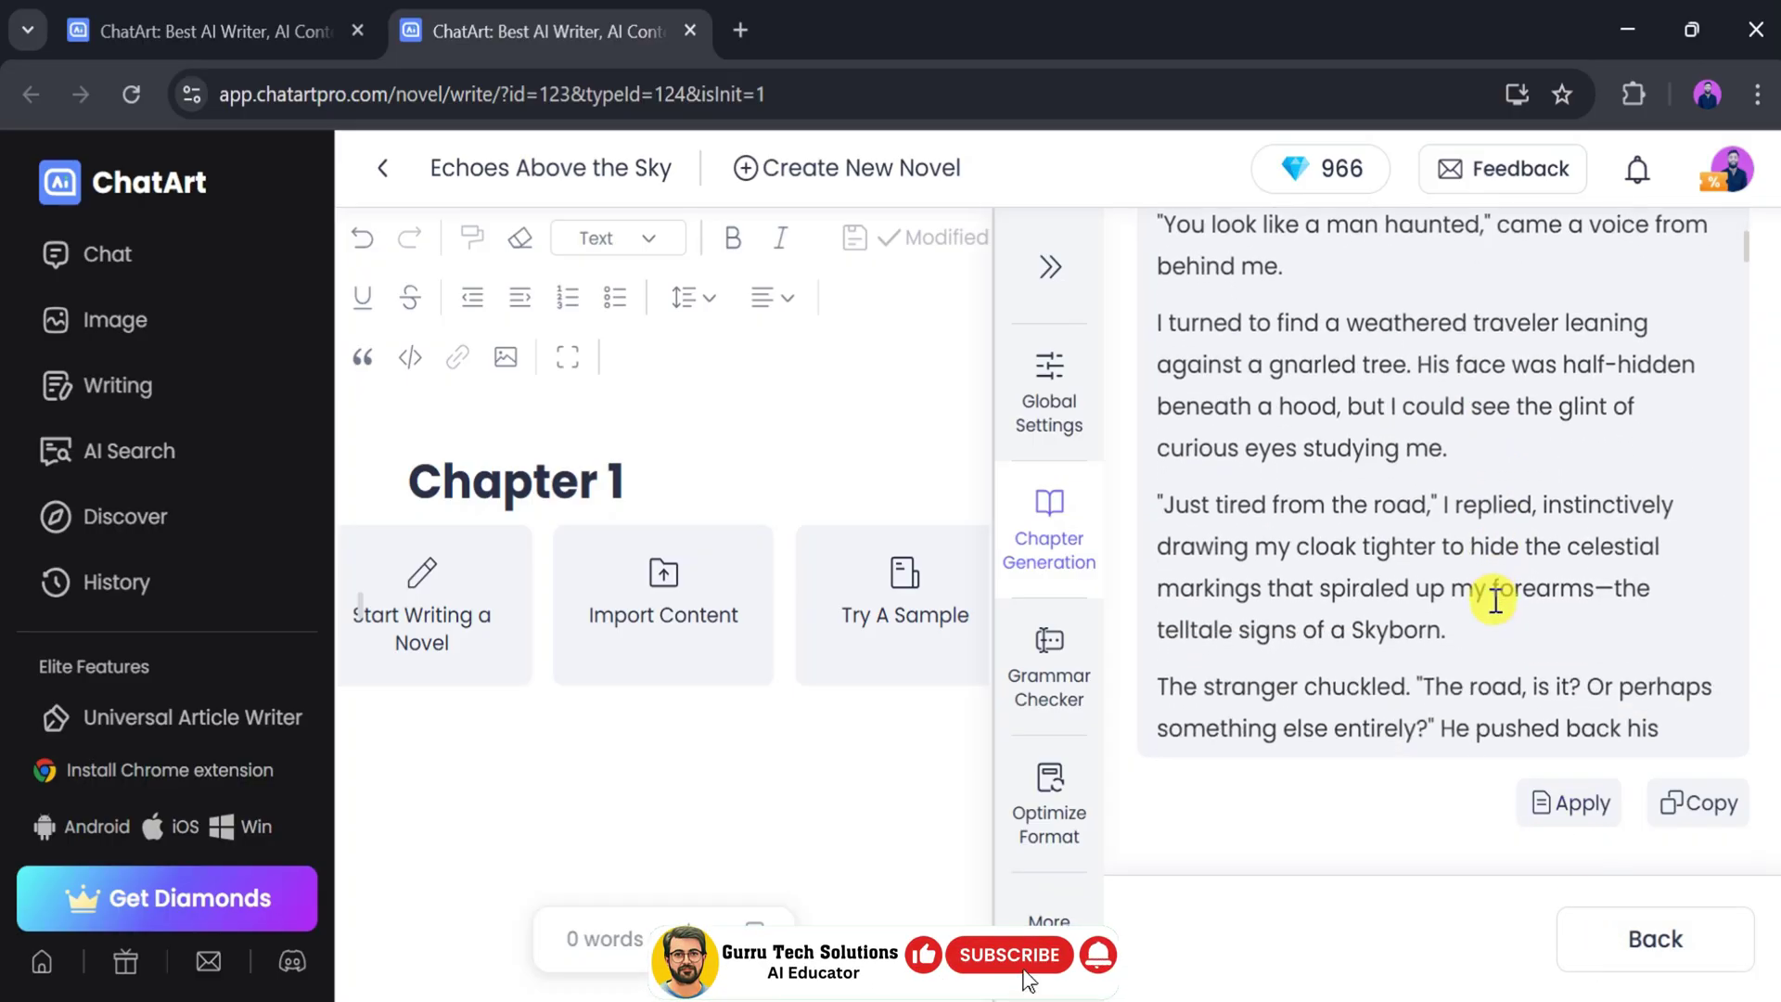
pyautogui.scroll(-12, 1491, 602)
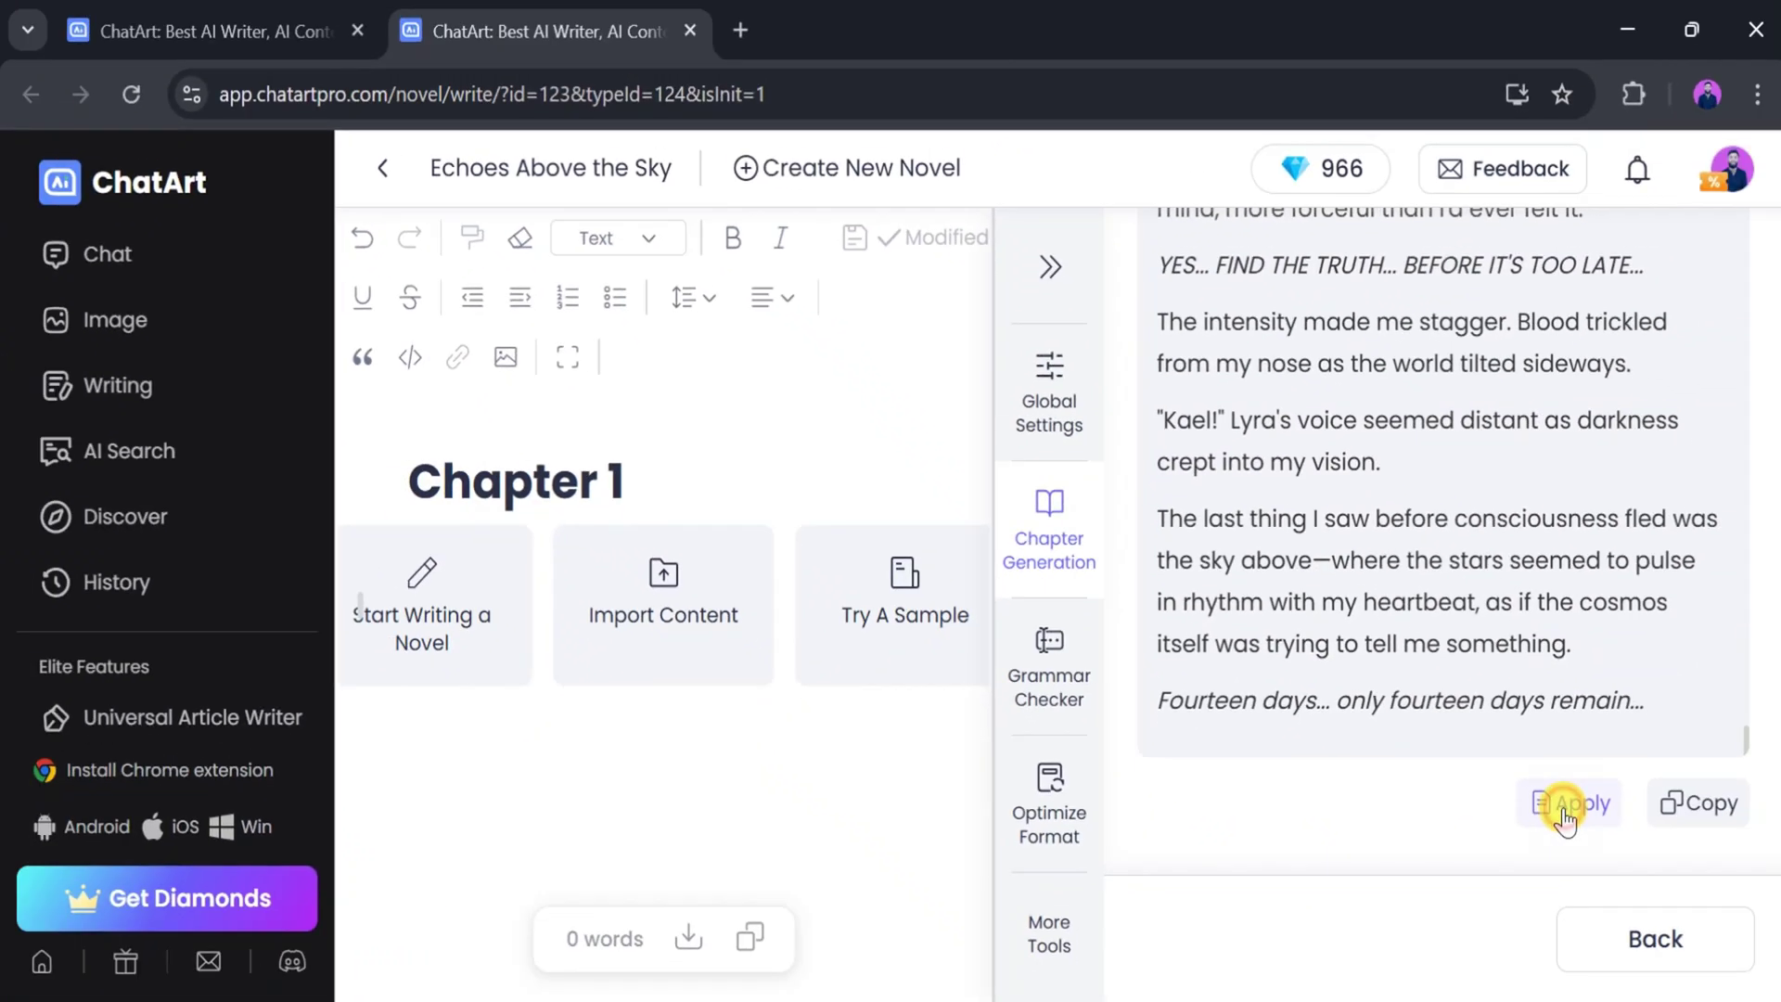
pyautogui.click(1759, 906)
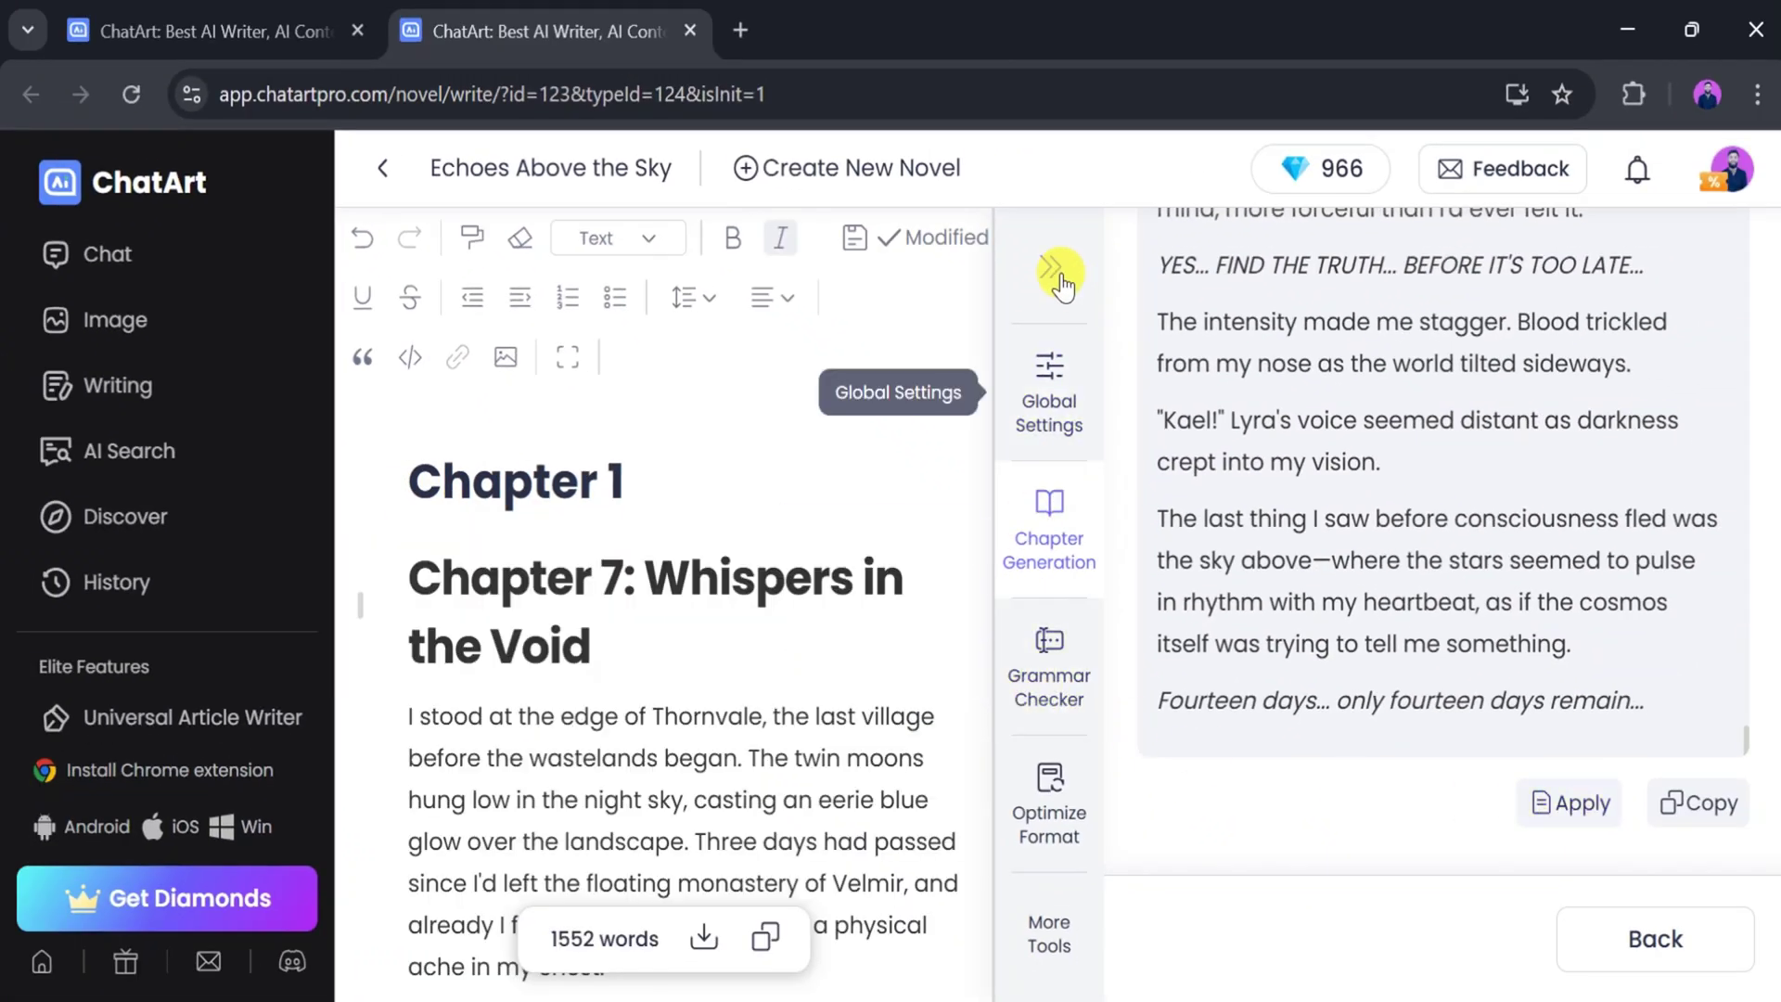
# Step: Hide the side panel, scroll the chapter text, and add a new chapter
pyautogui.click(1052, 268)
pyautogui.scroll(-5, 914, 473)
pyautogui.scroll(-15, 917, 484)
pyautogui.scroll(-15, 916, 483)
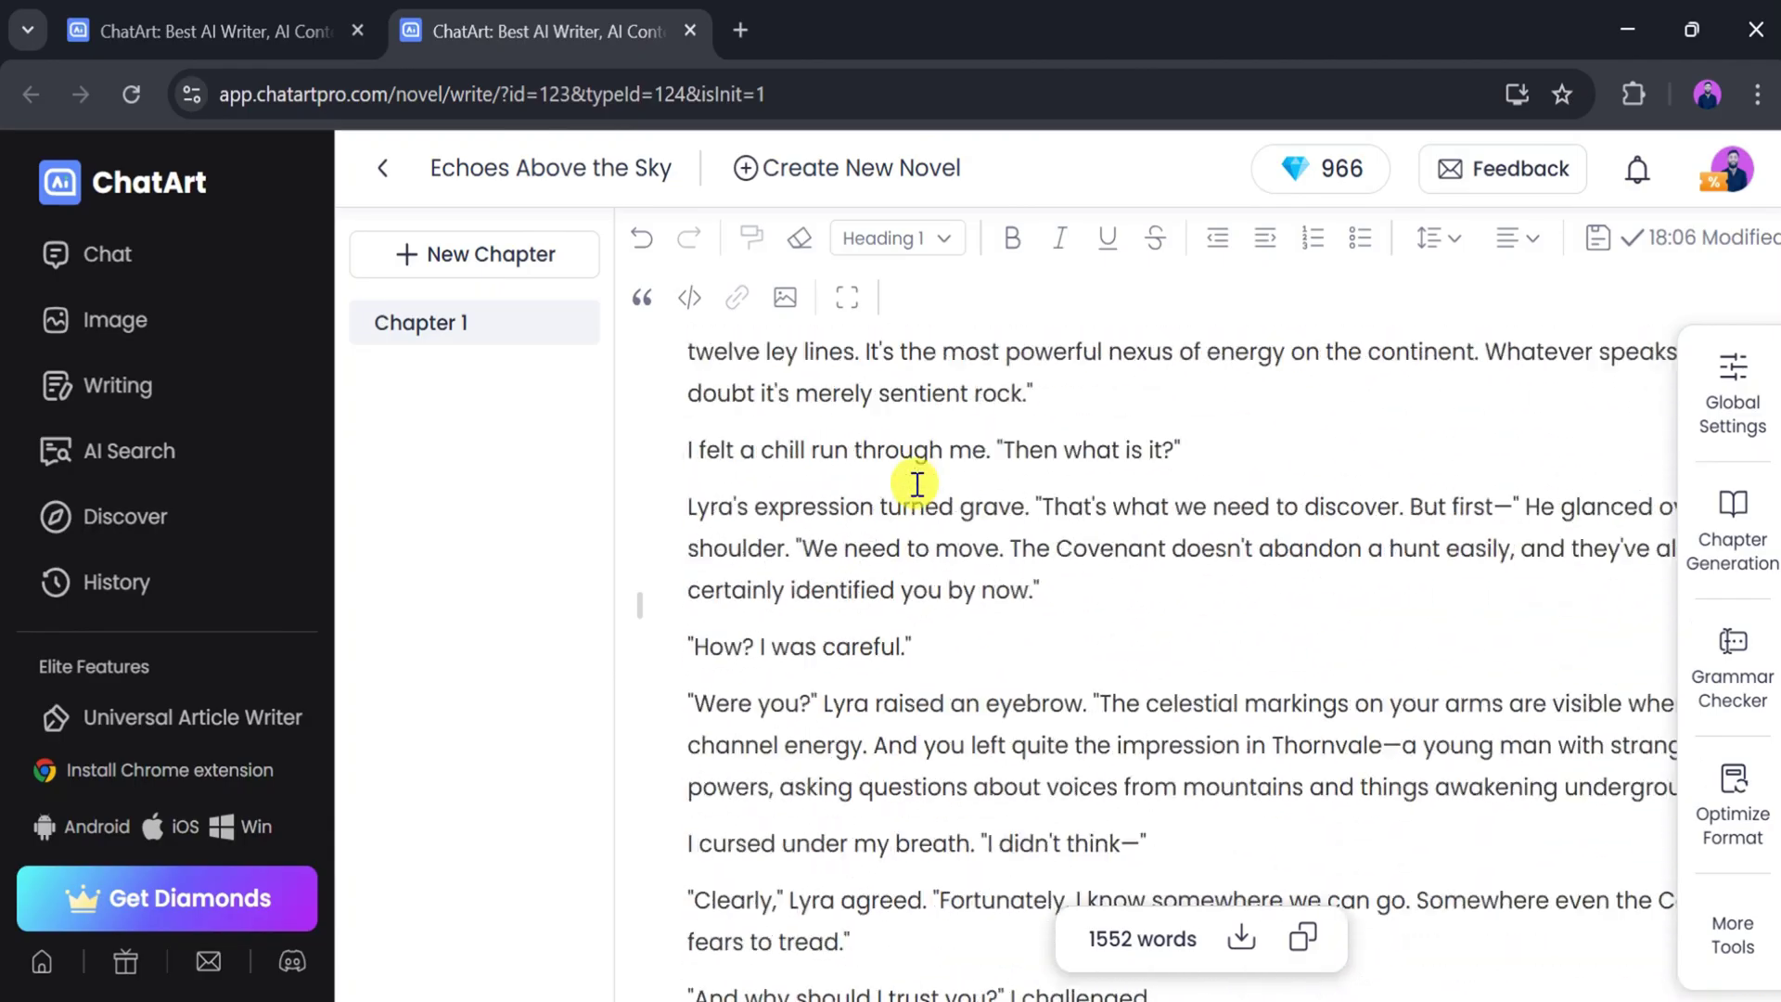
pyautogui.scroll(7, 916, 484)
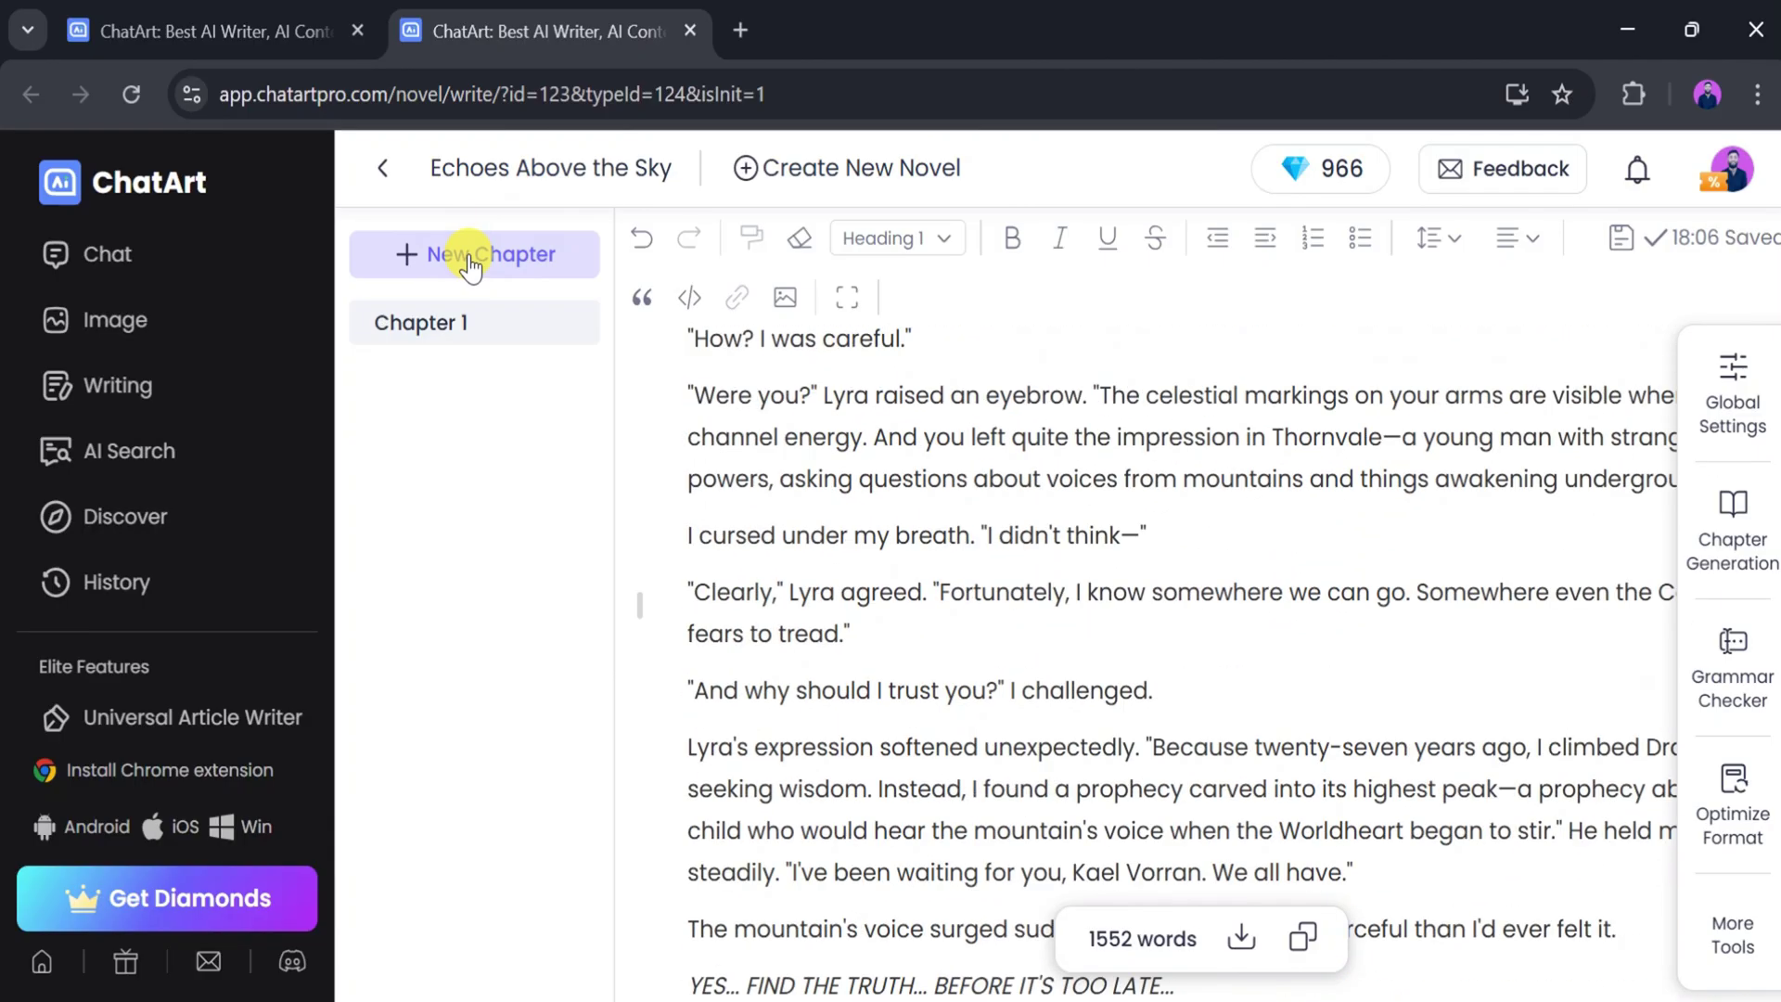
pyautogui.click(506, 390)
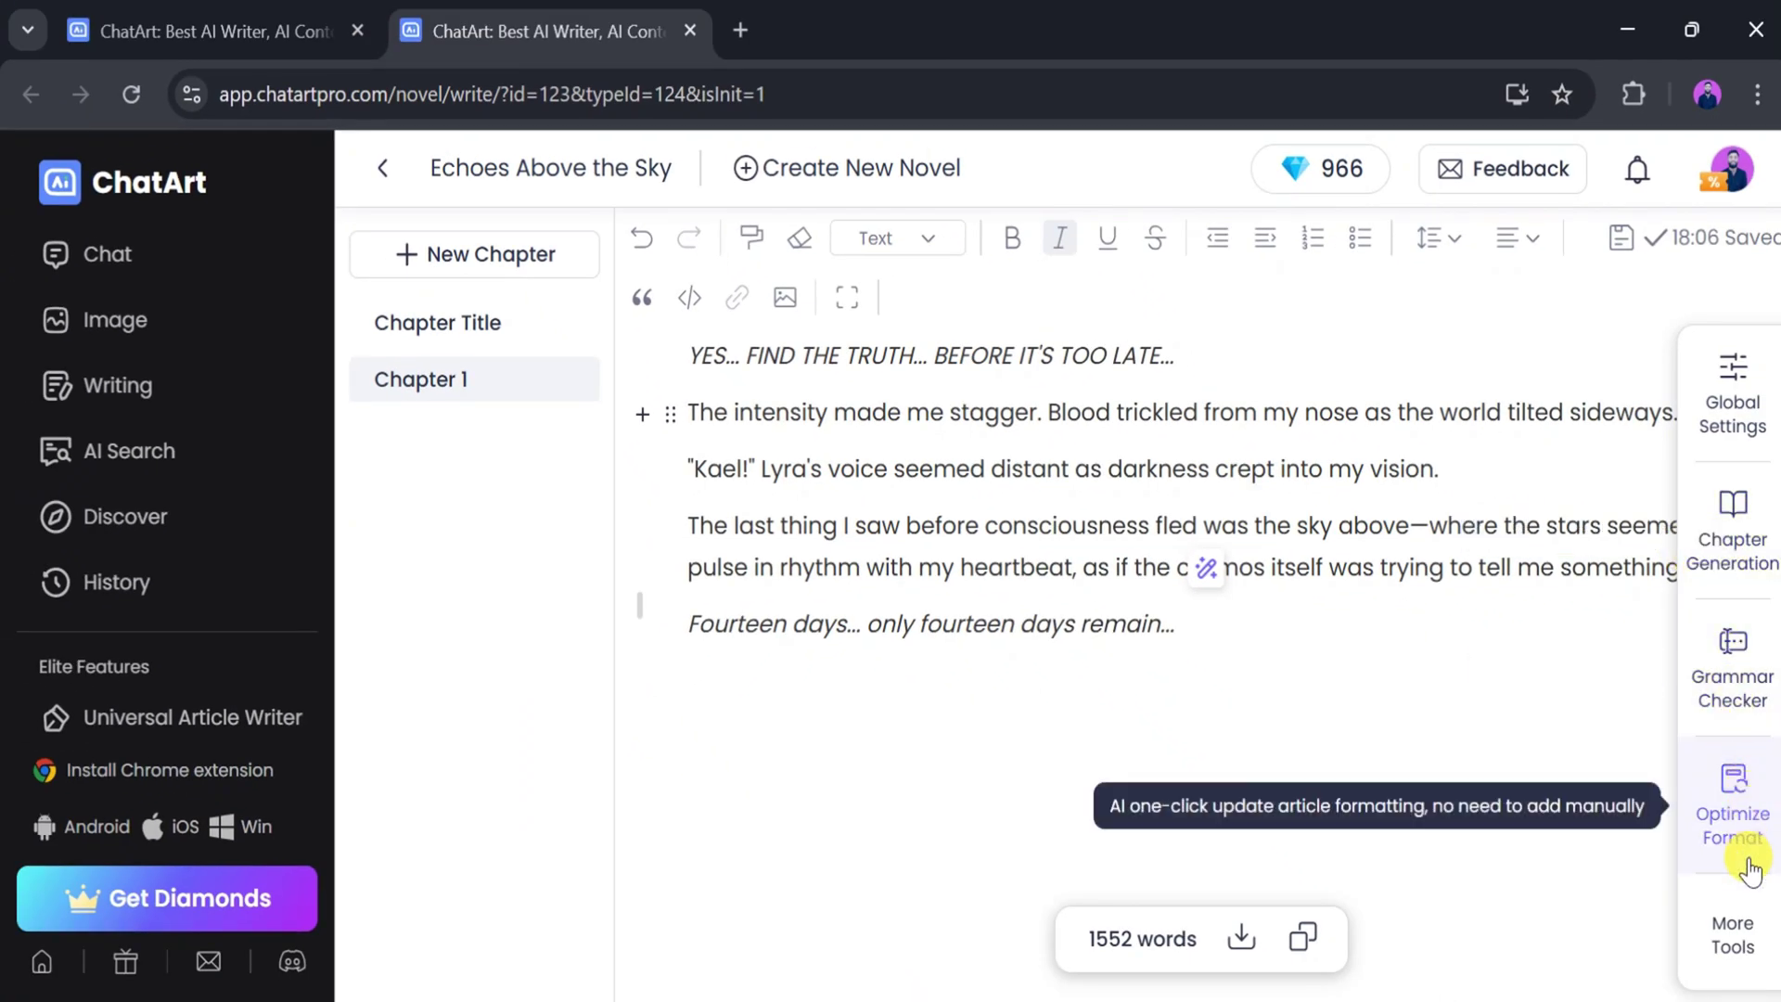
# Step: Open the More Tools panel of extra AI tools and scroll through it
pyautogui.click(1732, 939)
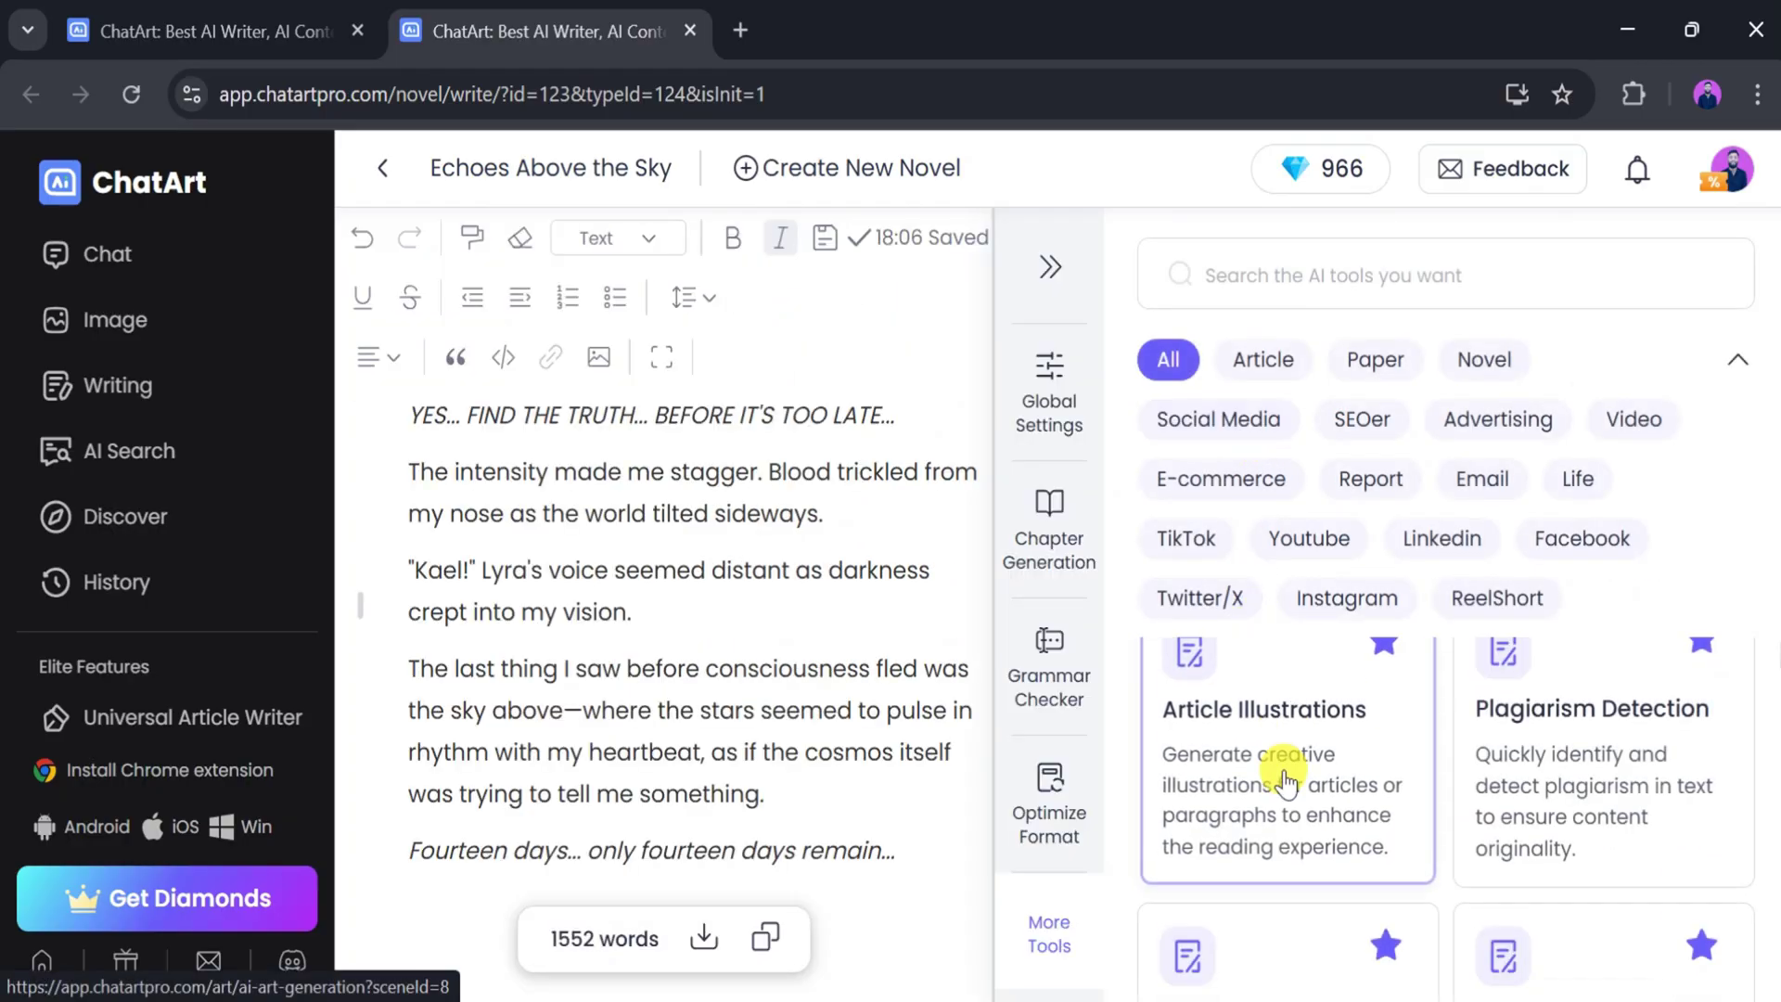
pyautogui.scroll(-10, 1290, 770)
pyautogui.scroll(-3, 1285, 779)
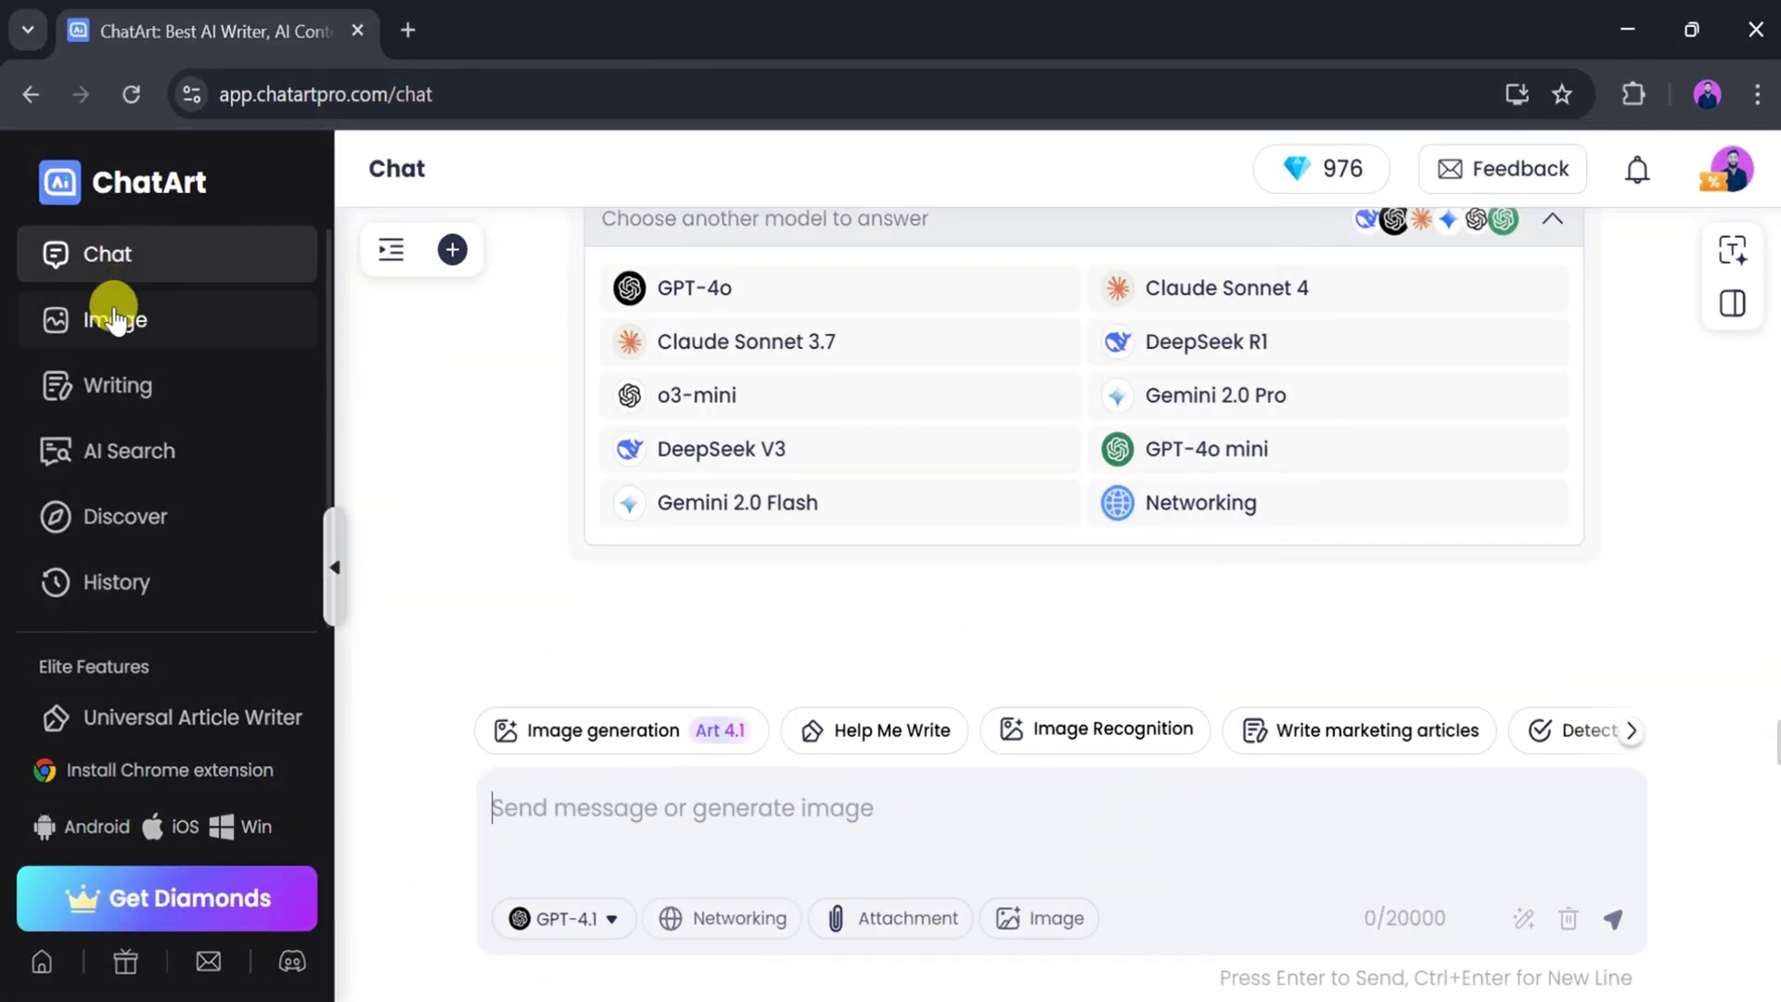
# Step: Go to Image and scroll the chatartpro.com homepage shown after the login expired
pyautogui.click(115, 319)
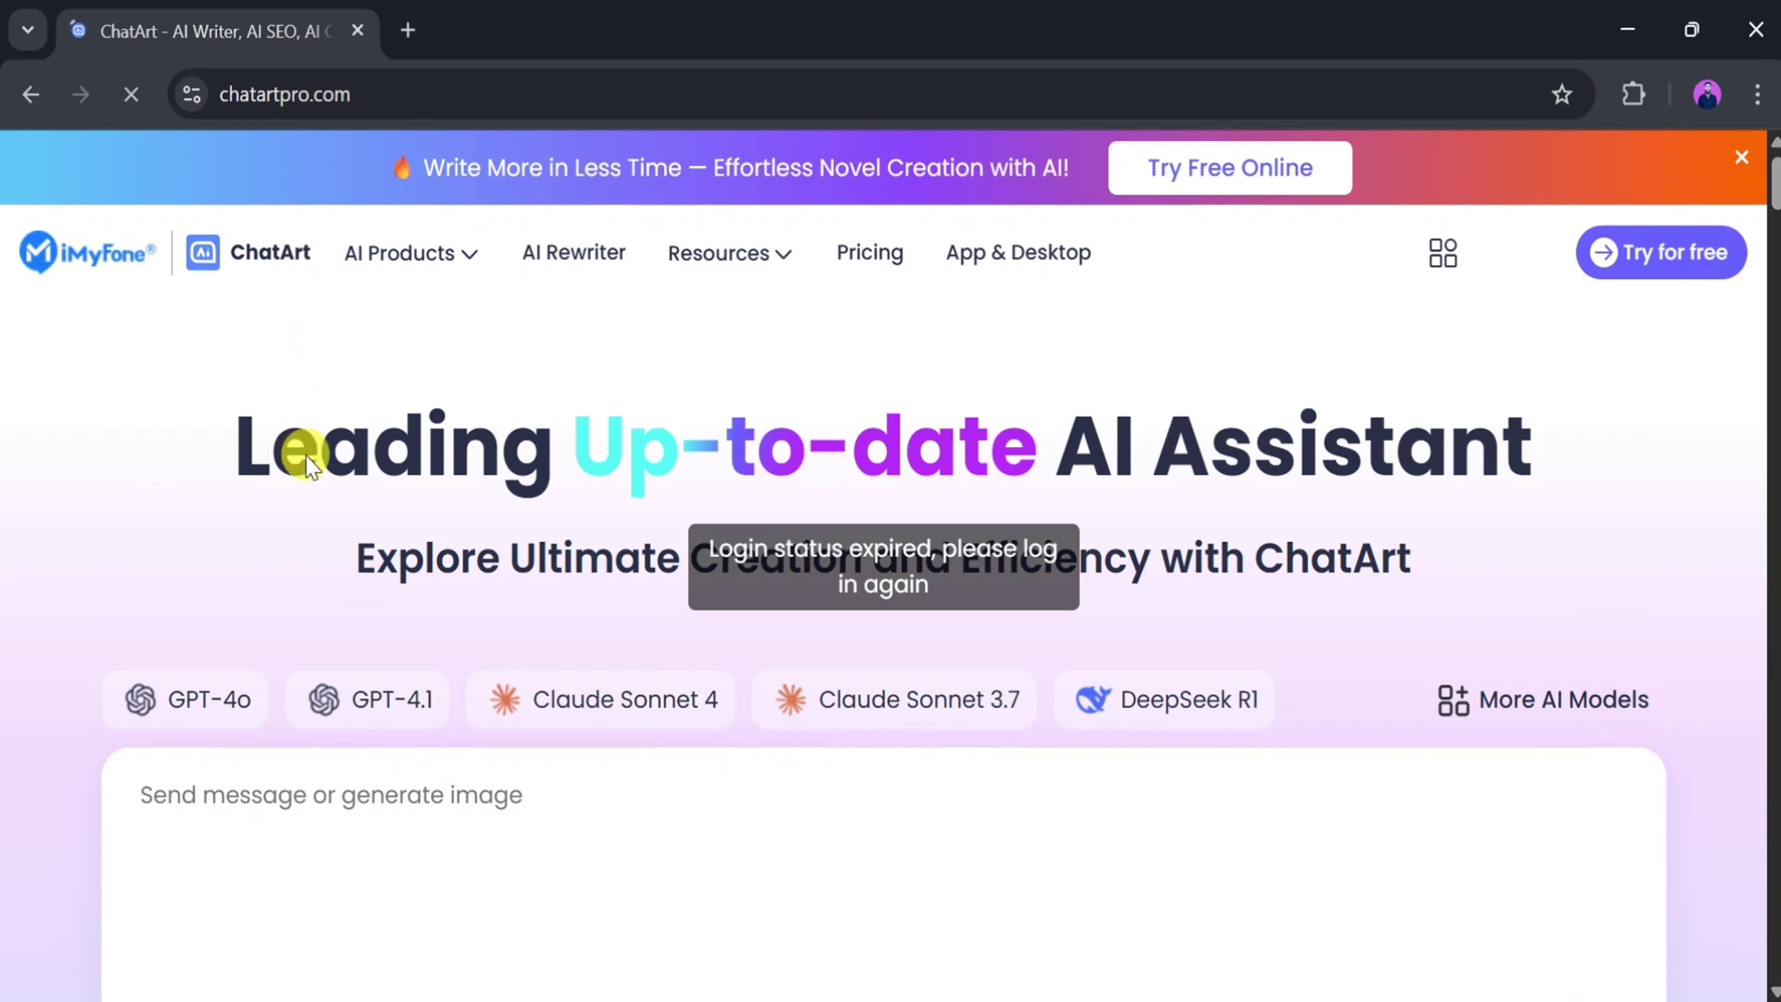
pyautogui.scroll(-5, 449, 409)
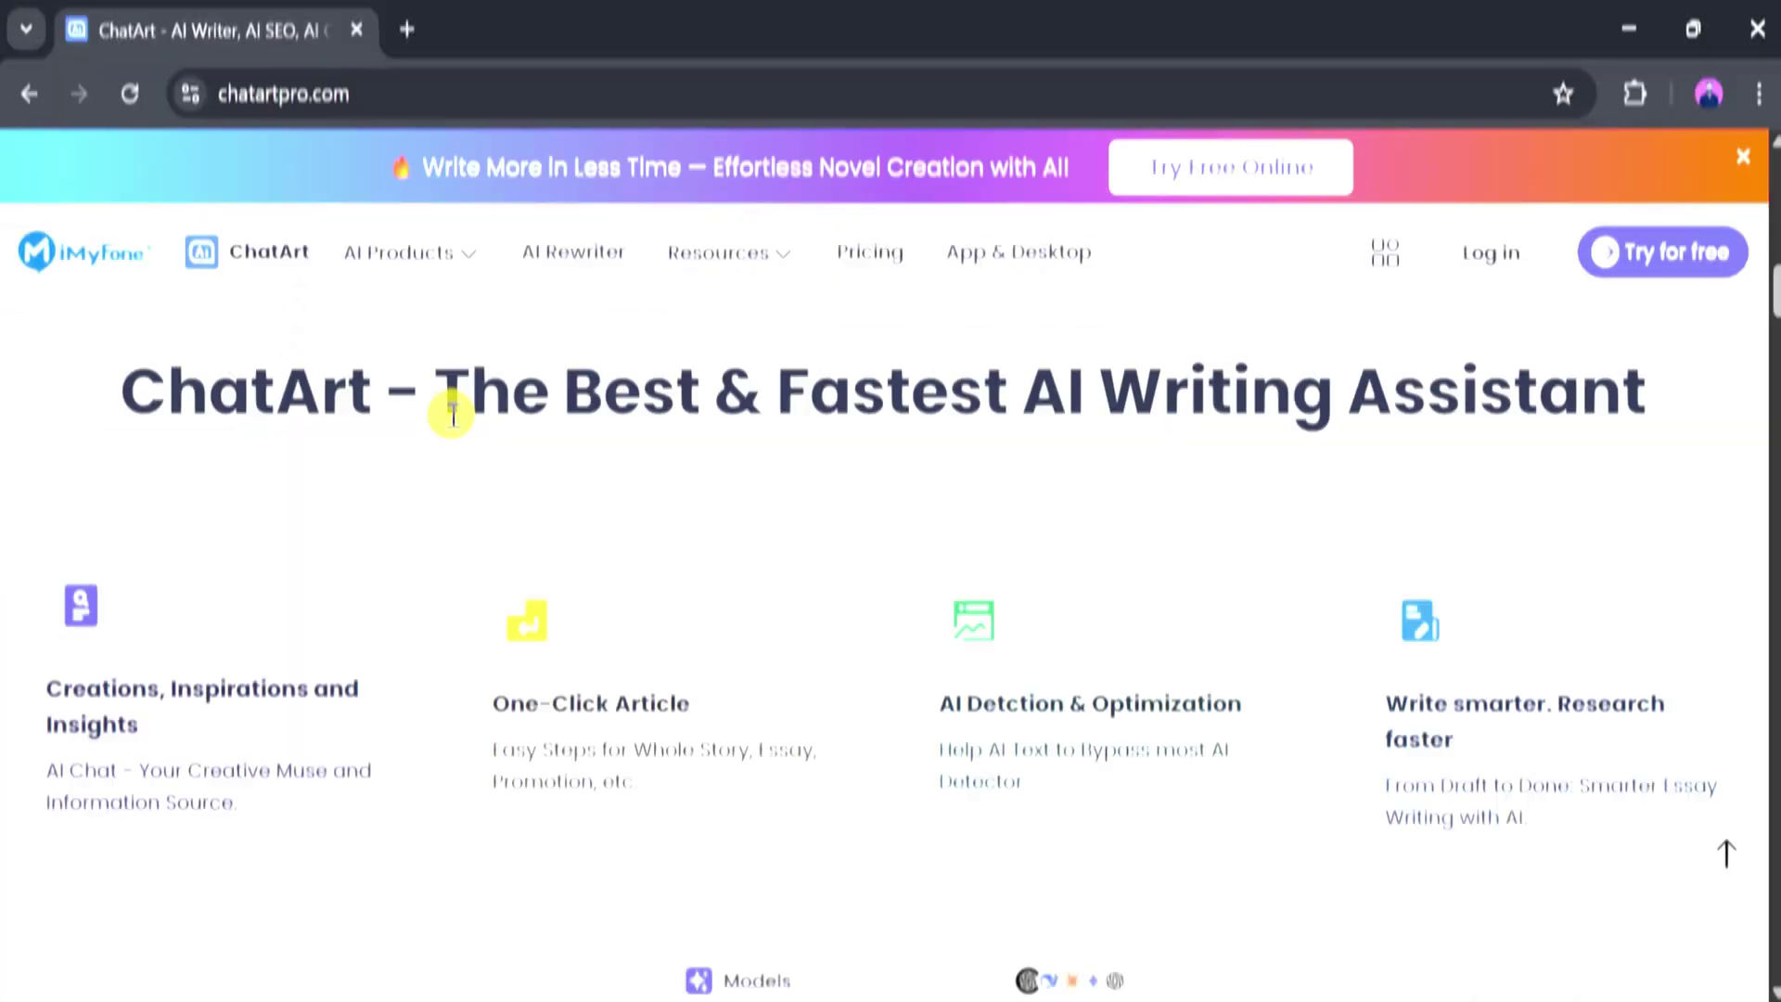